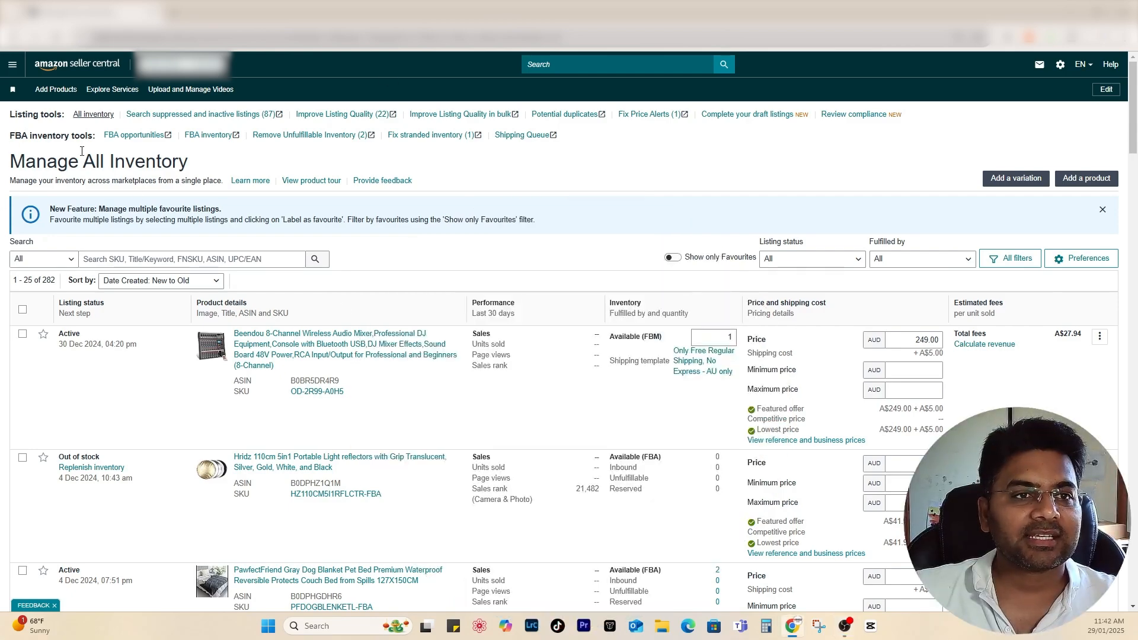
Open Campaign Manager from the Advertising section of Seller Central.
click(12, 65)
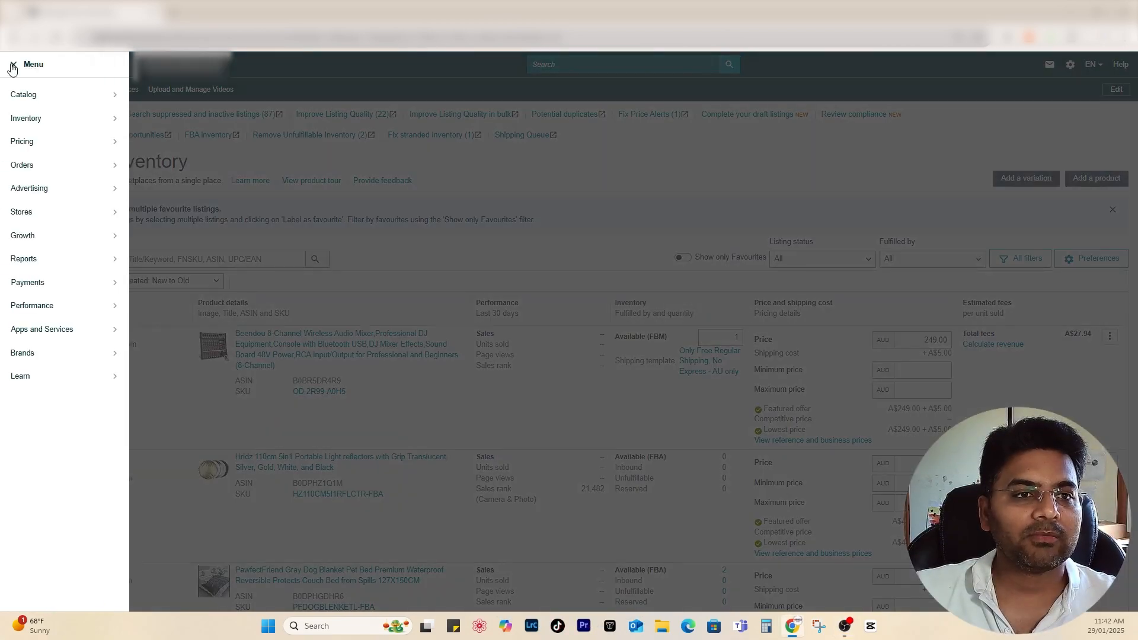
mouse_move(41, 188)
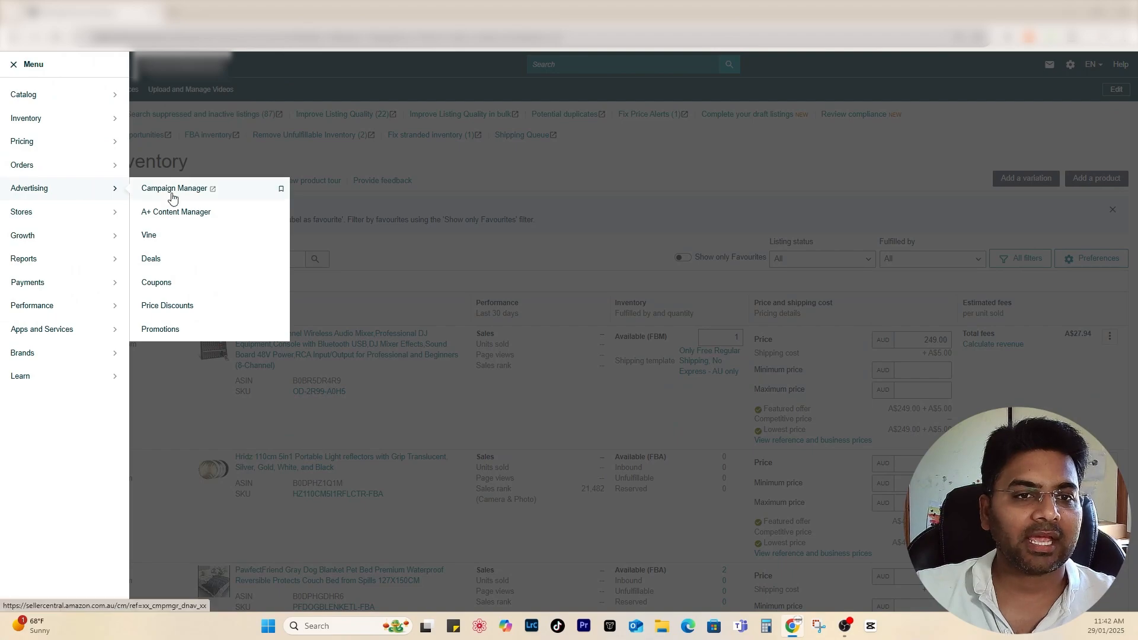
click(173, 195)
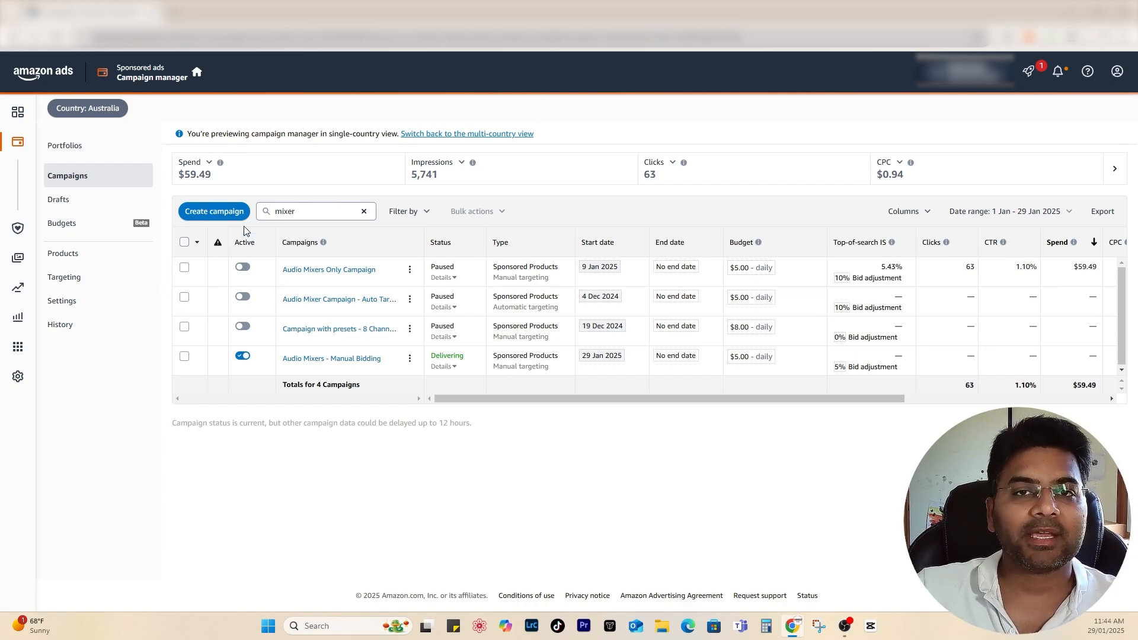
Create a new campaign and choose Sponsored Products as its campaign type.
click(220, 213)
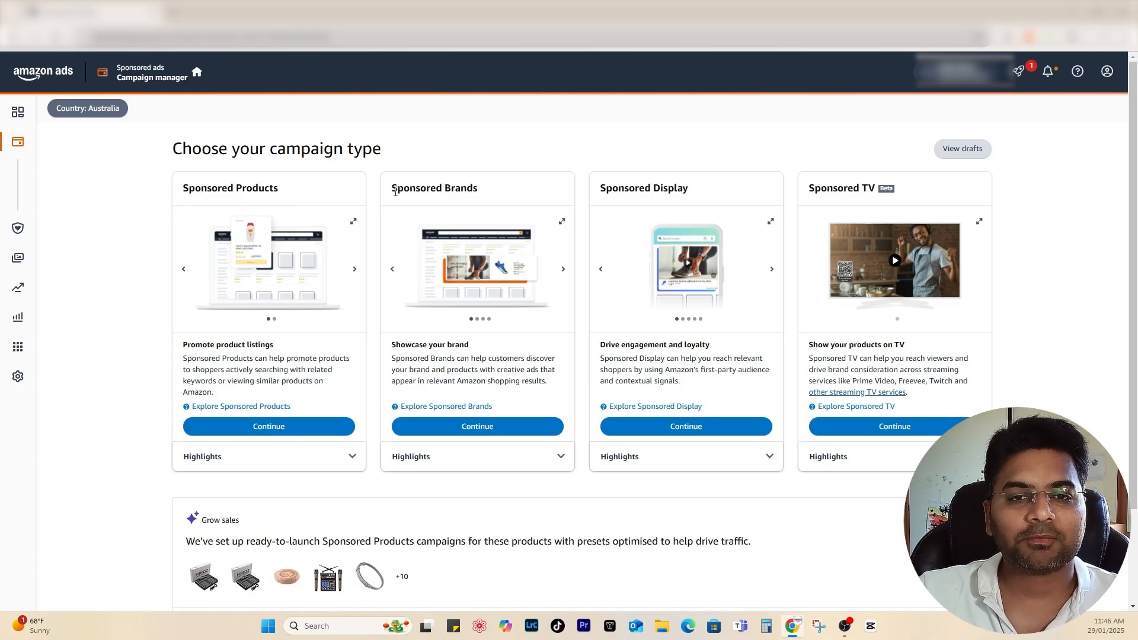
drag(392, 189, 505, 187)
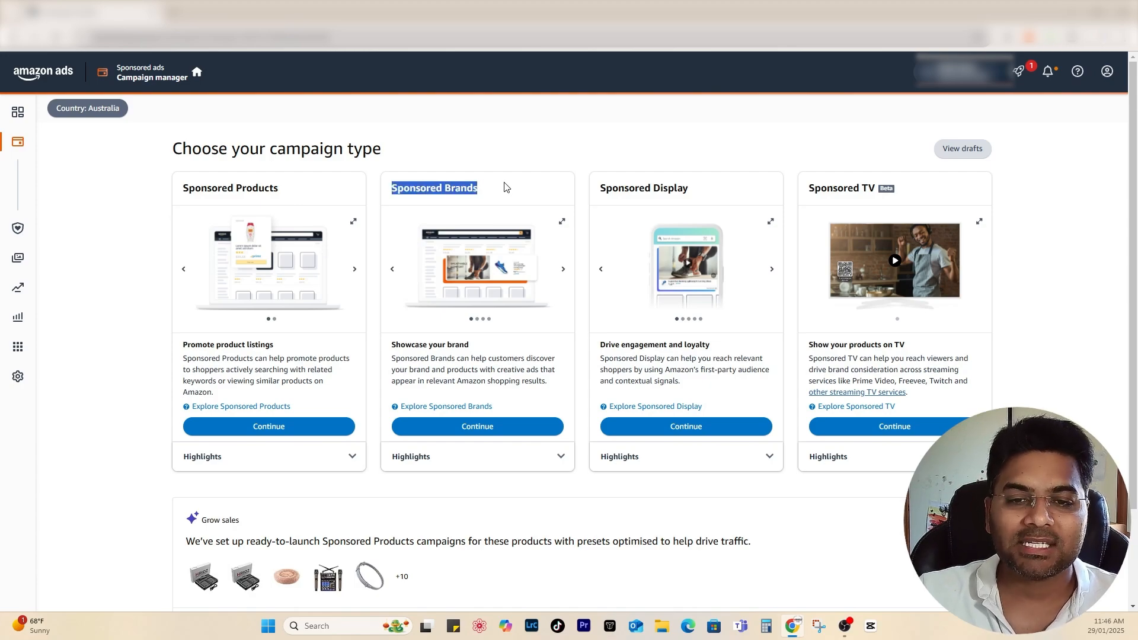
click(495, 148)
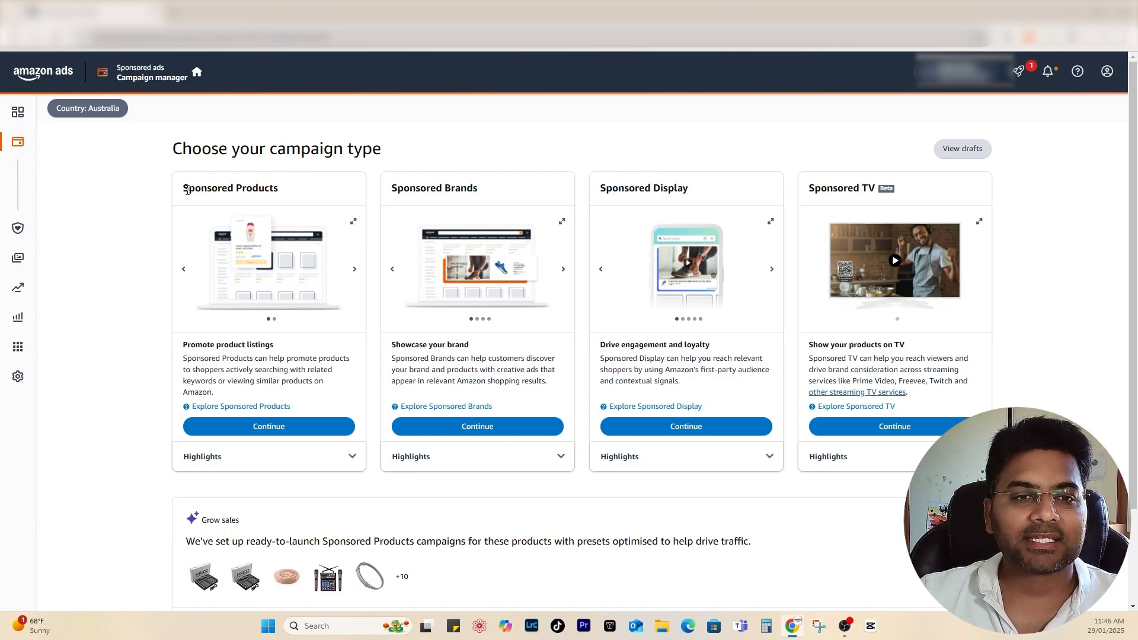
drag(187, 189, 276, 190)
click(284, 219)
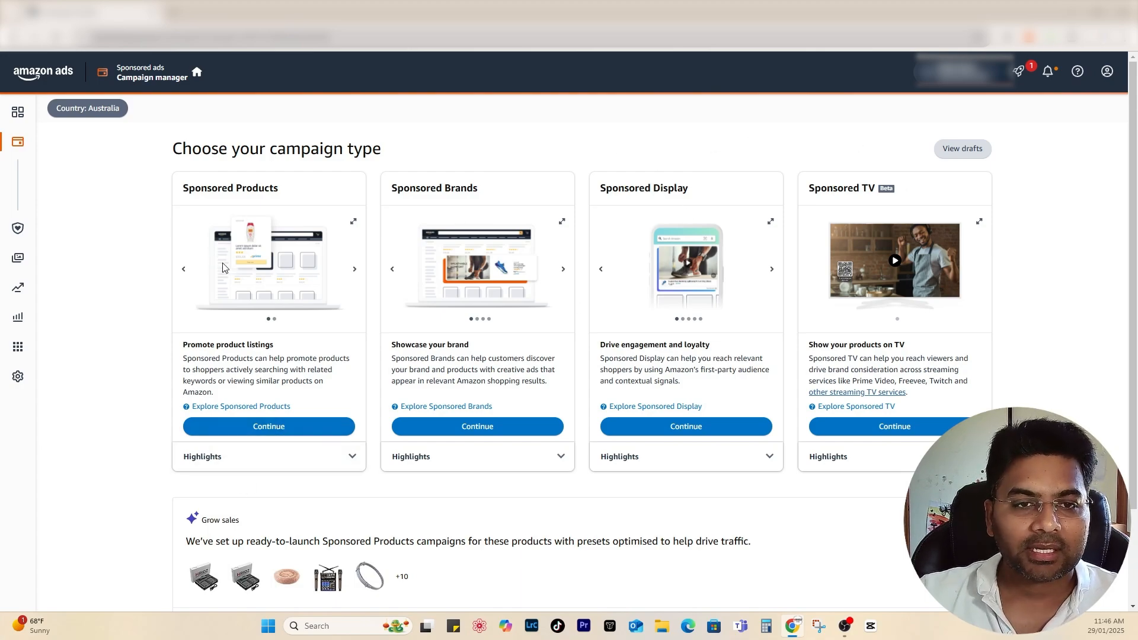
click(262, 432)
scroll(501, 274, down, 8)
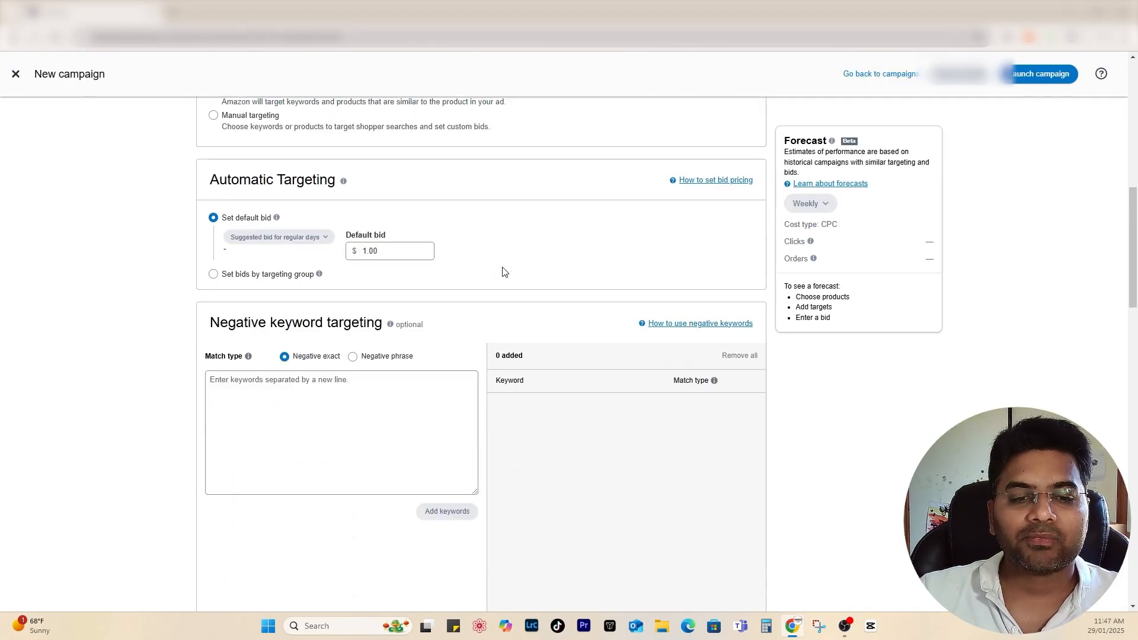
scroll(501, 274, up, 15)
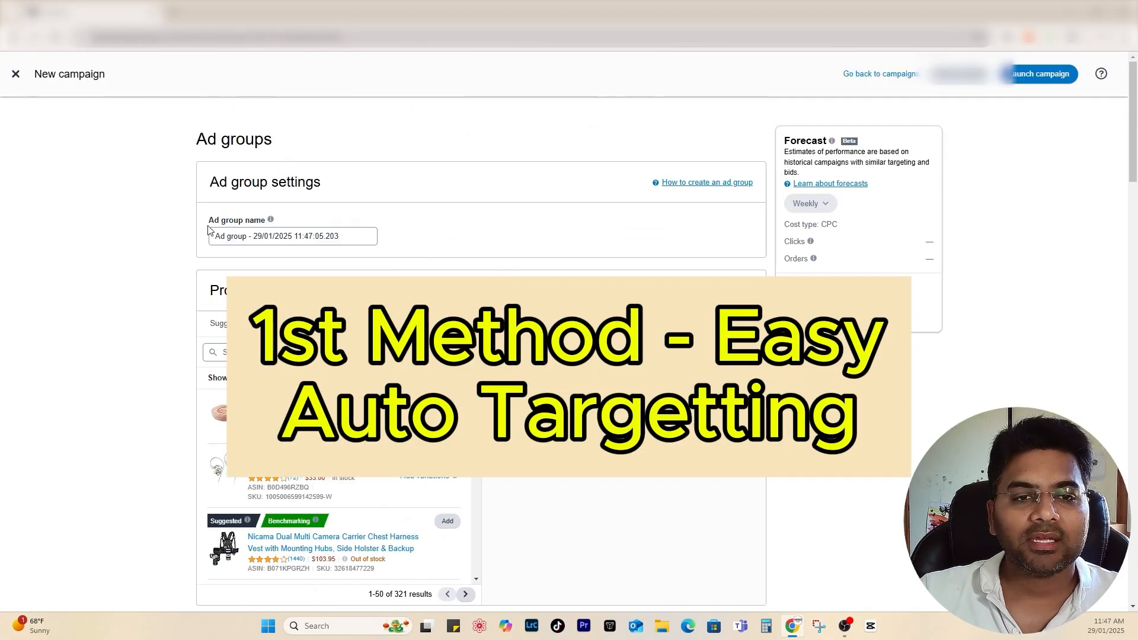
click(223, 235)
triple_click(223, 235)
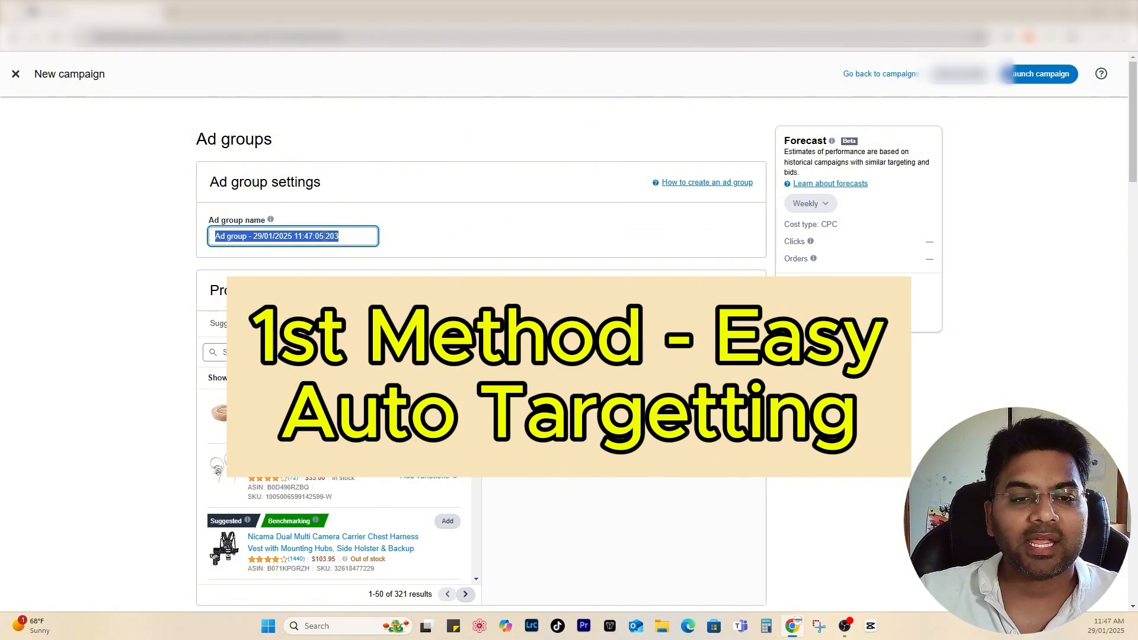
Search the ad group's product list for "bed" and browse the matching listings.
scroll(270, 236, down, 2)
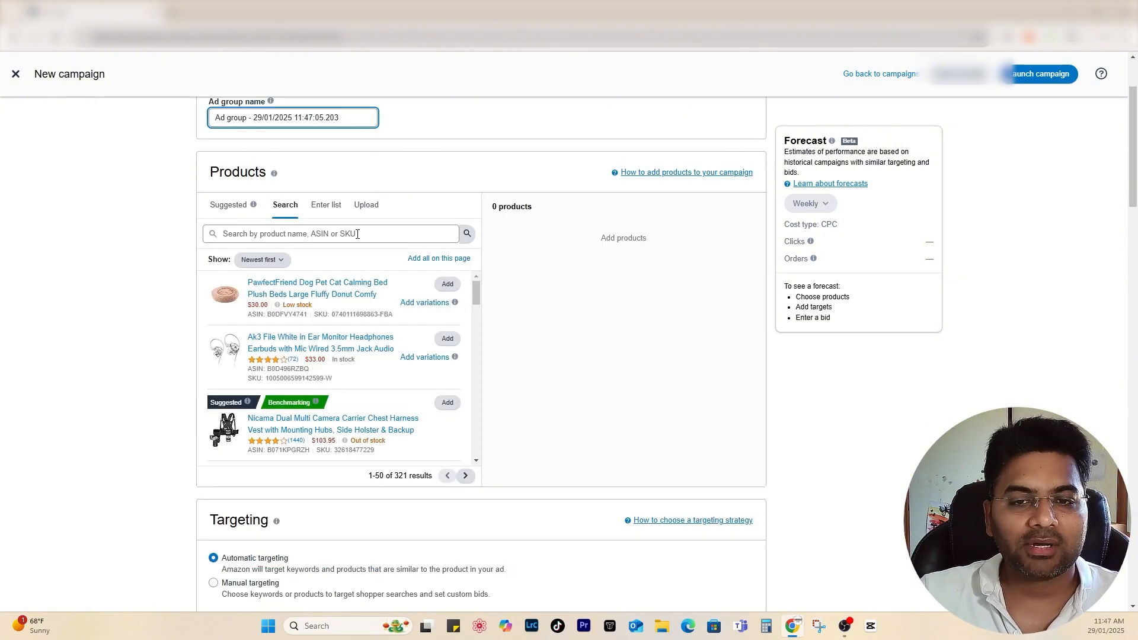
click(357, 233)
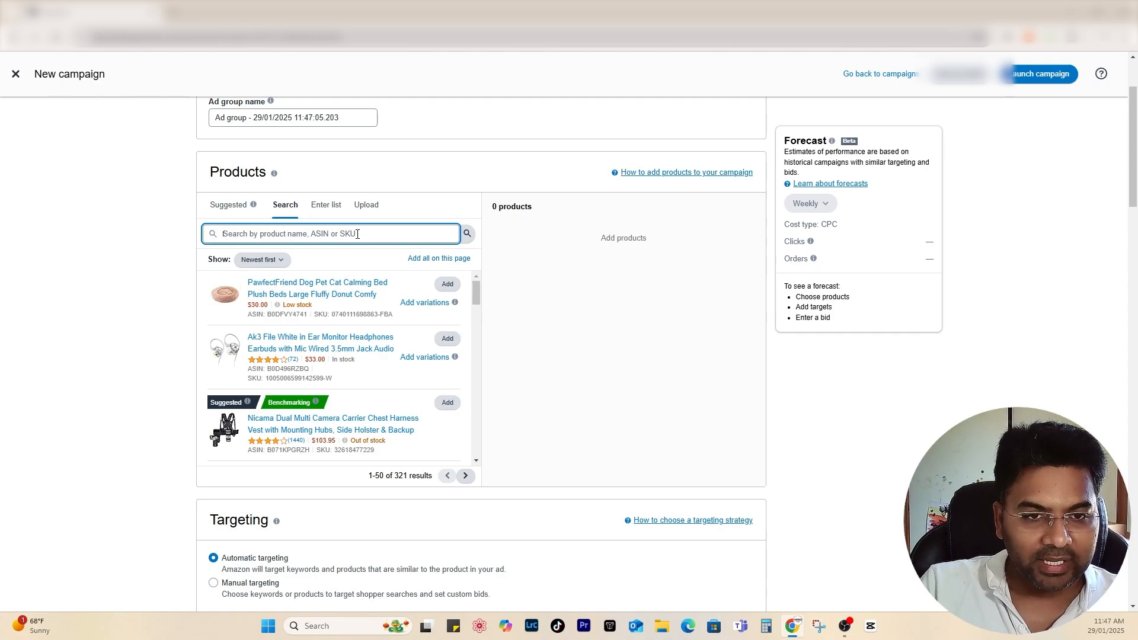
text(bed)
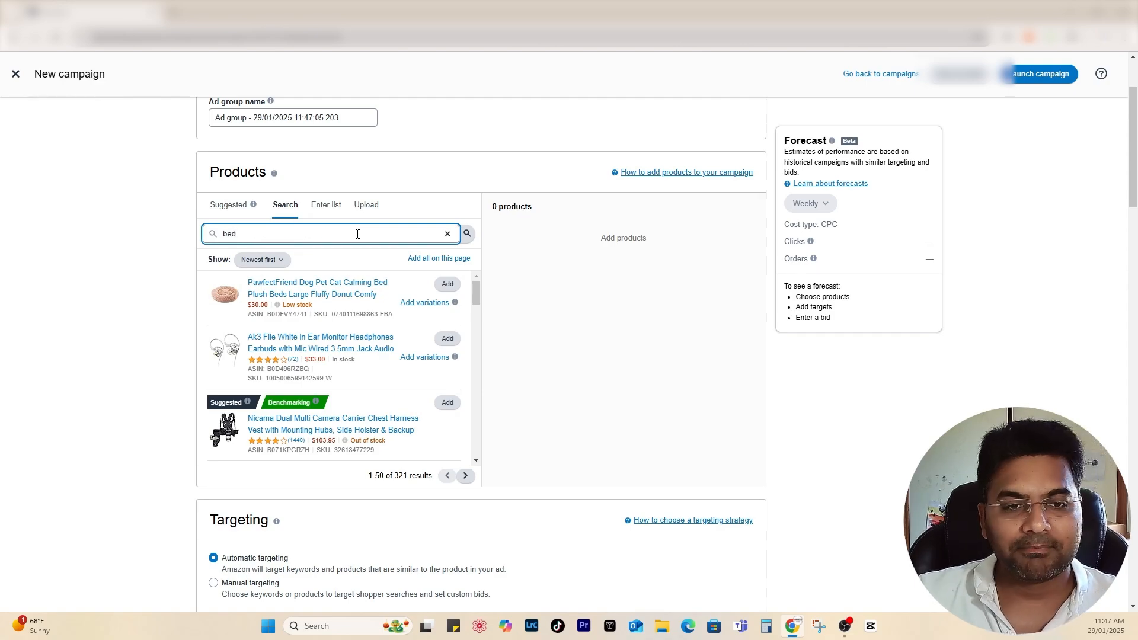
scroll(379, 318, down, 3)
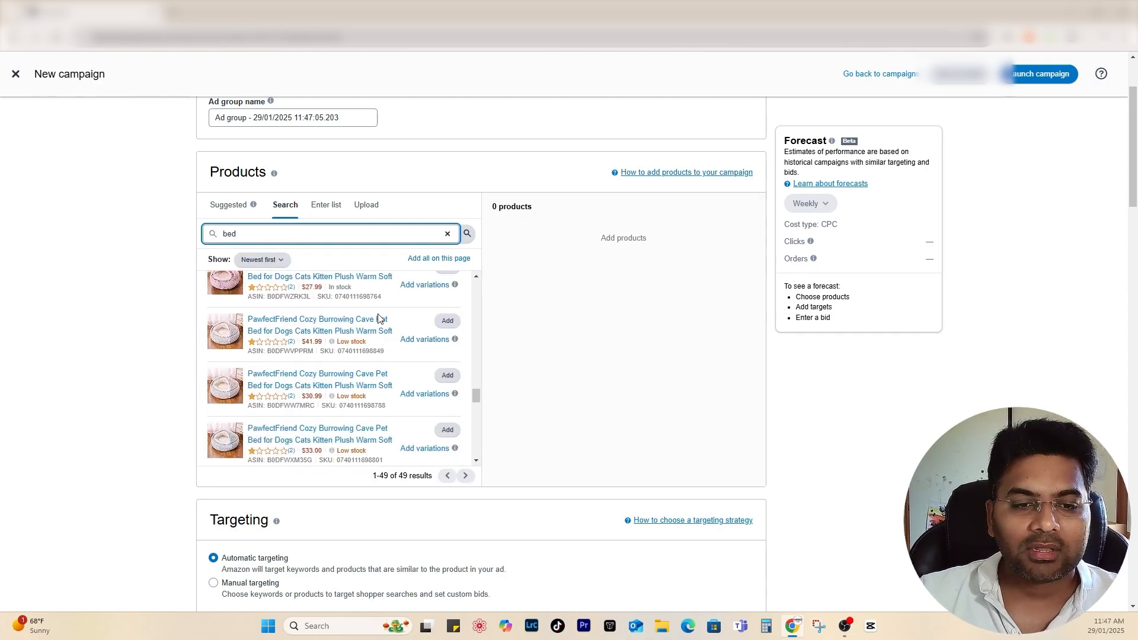
scroll(380, 319, down, 10)
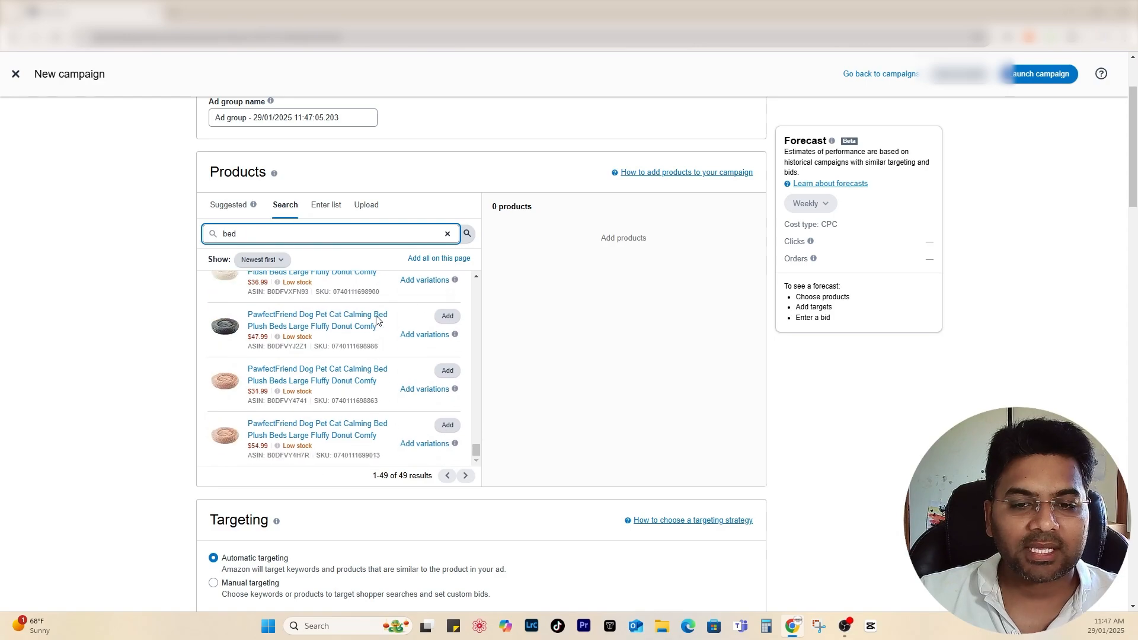
scroll(374, 323, up, 5)
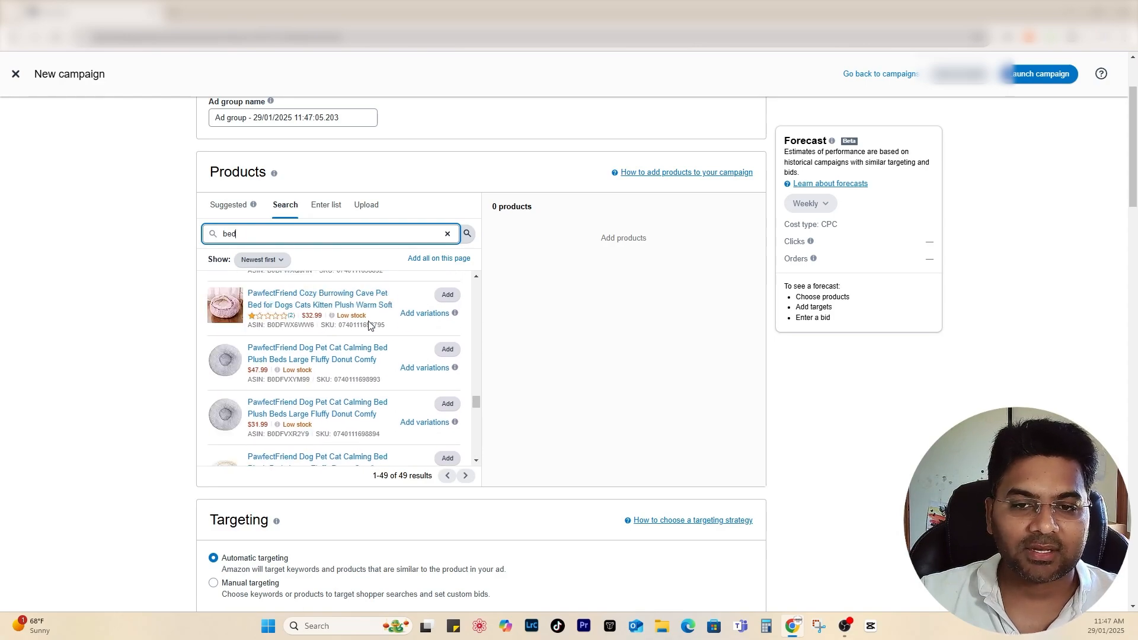
scroll(373, 320, up, 10)
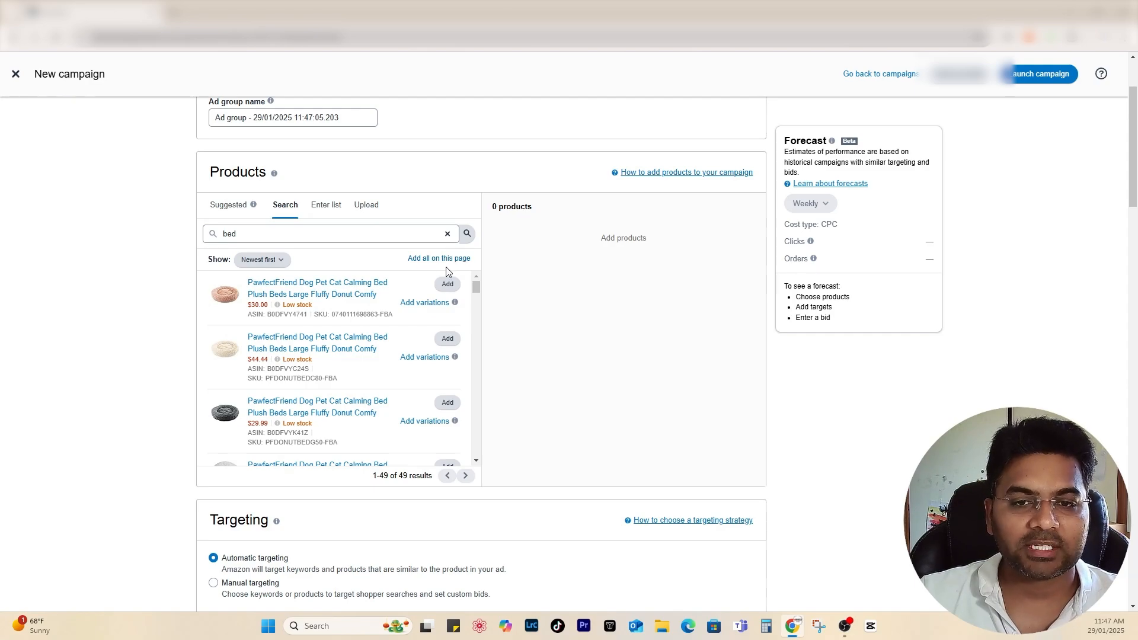
Add the Peach Medium and Peach XXL-80cm calming beds, plus all other listed bed products, to the ad group.
scroll(410, 364, down, 5)
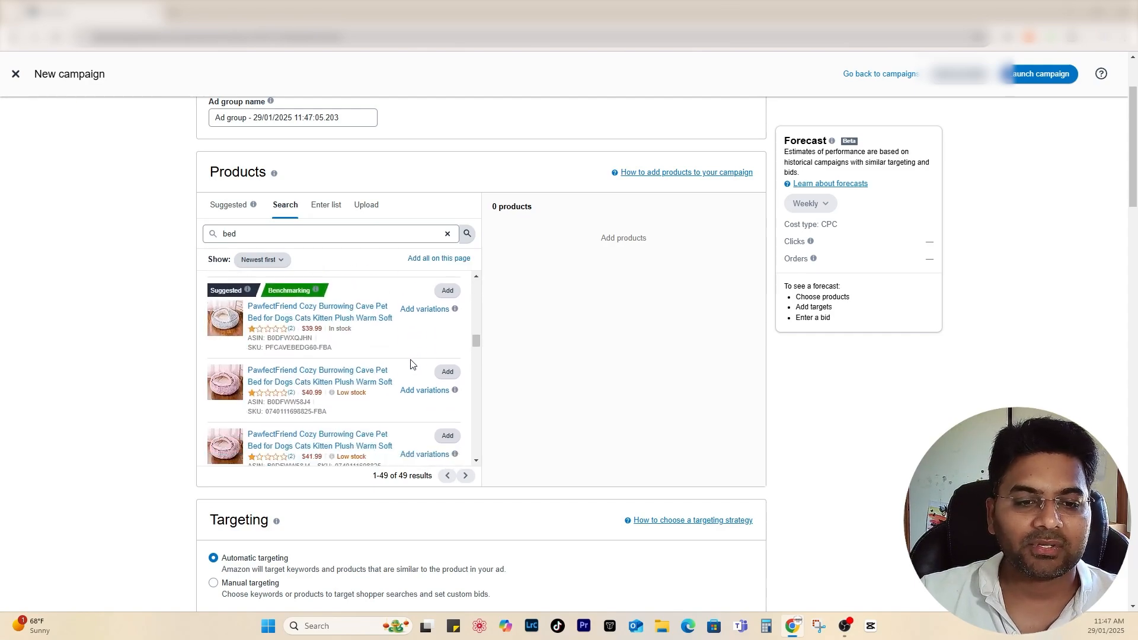
scroll(413, 364, down, 10)
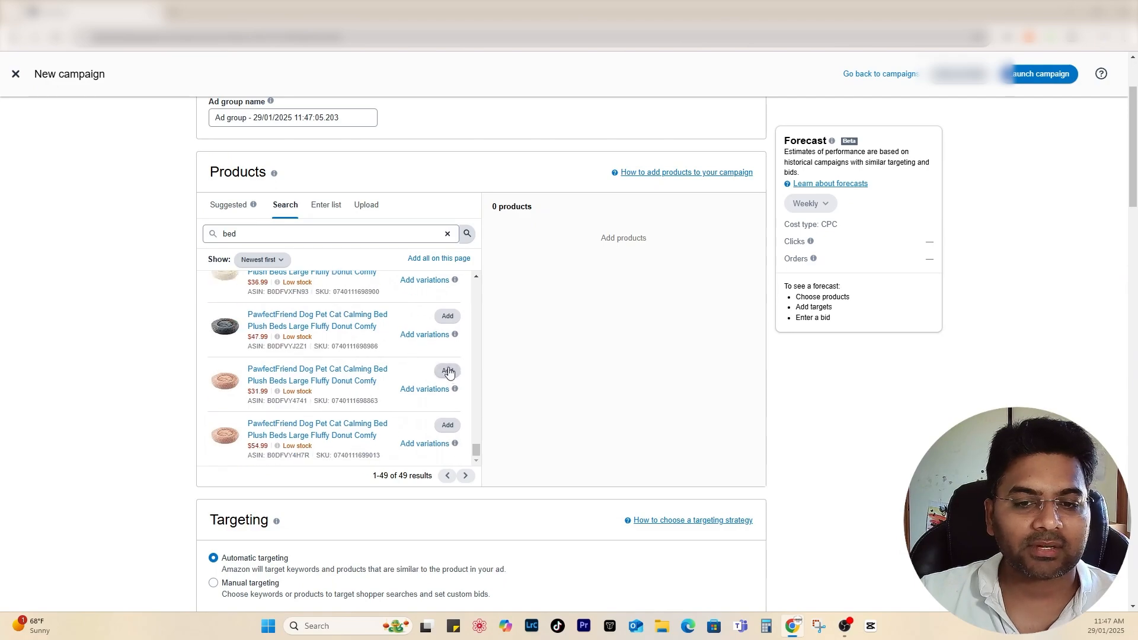
click(448, 372)
click(448, 425)
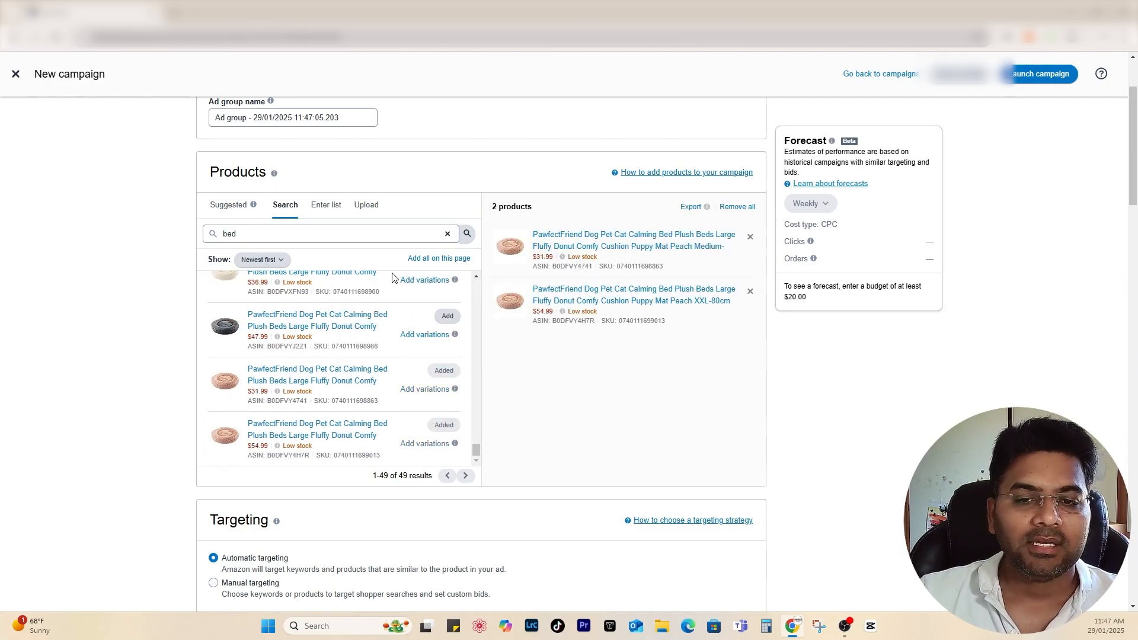
click(447, 261)
scroll(575, 305, down, 10)
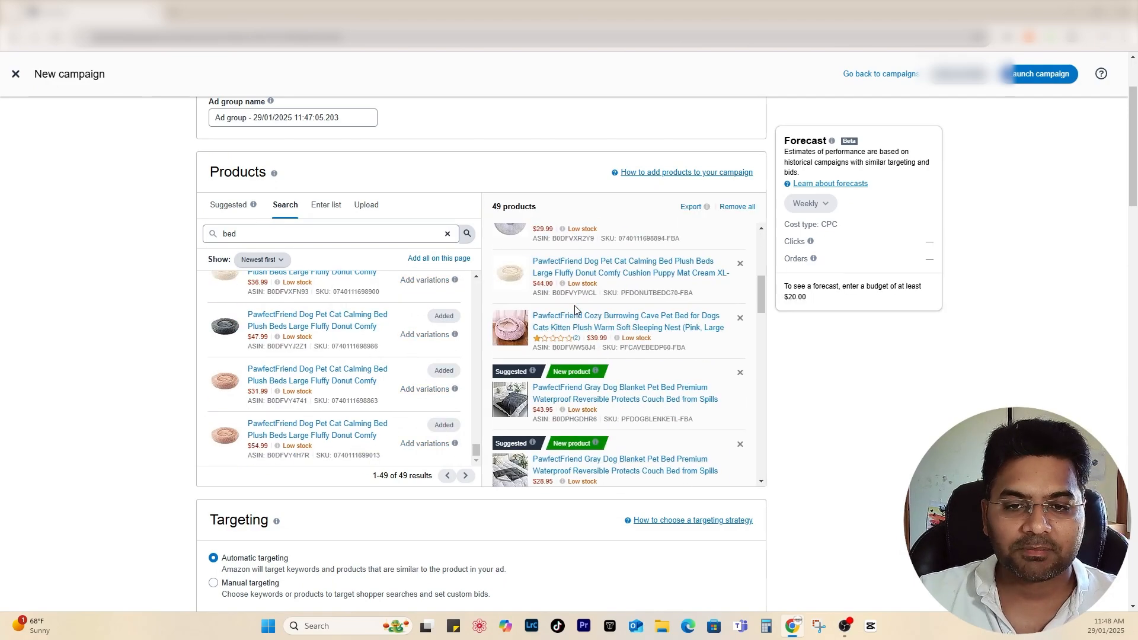
scroll(579, 301, down, 7)
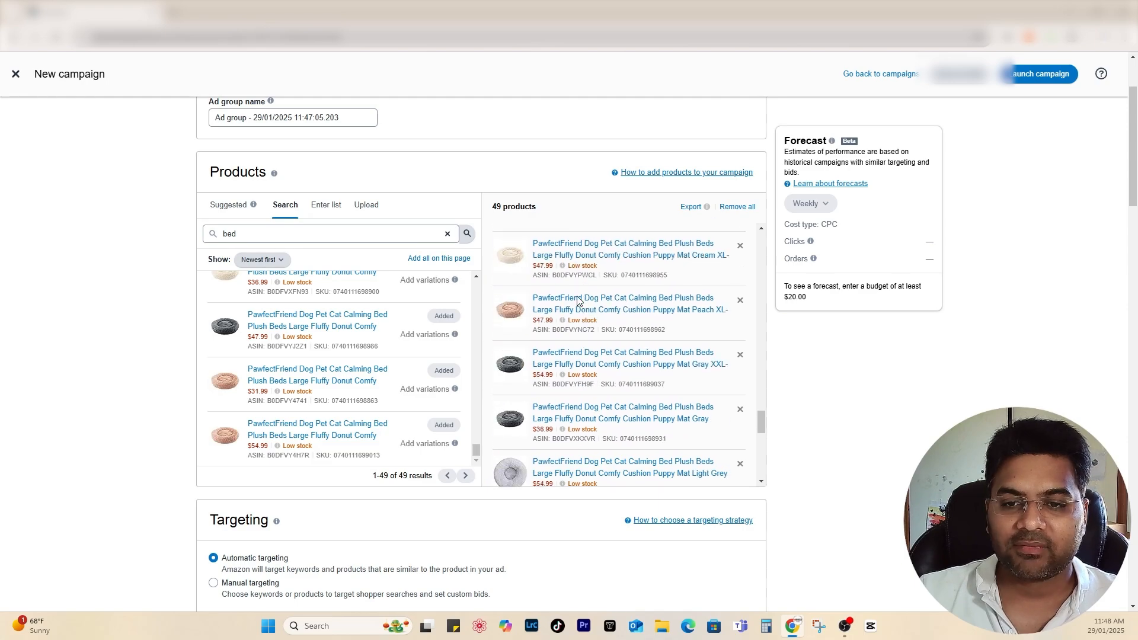
Set the default bid for automatic targeting to $1.00.
scroll(593, 332, down, 10)
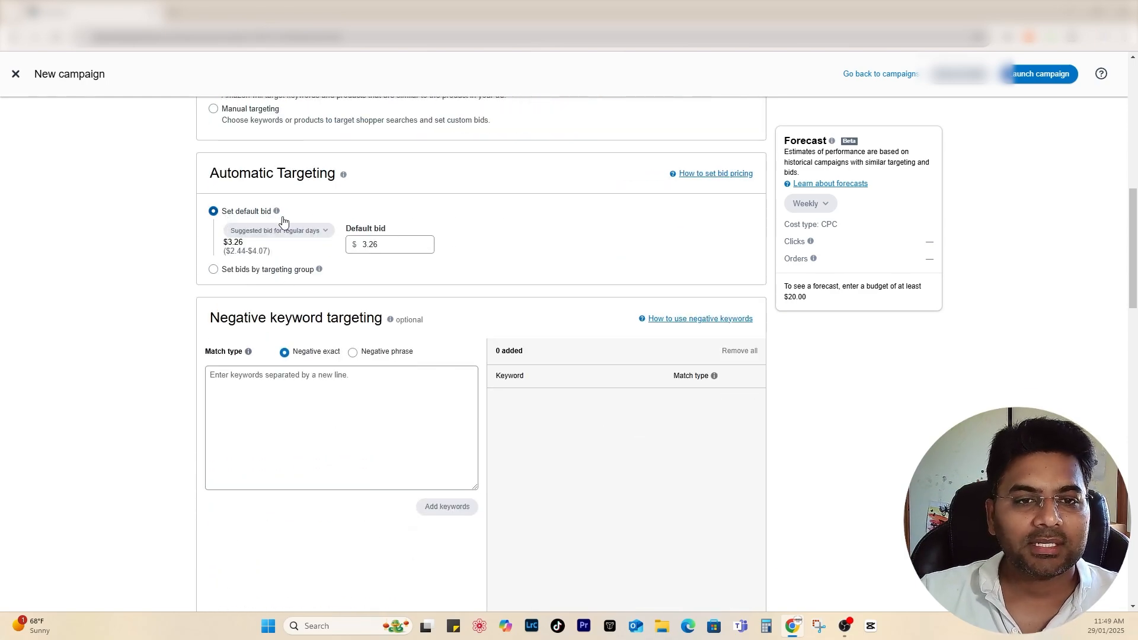
scroll(370, 255, up, 2)
double_click(370, 362)
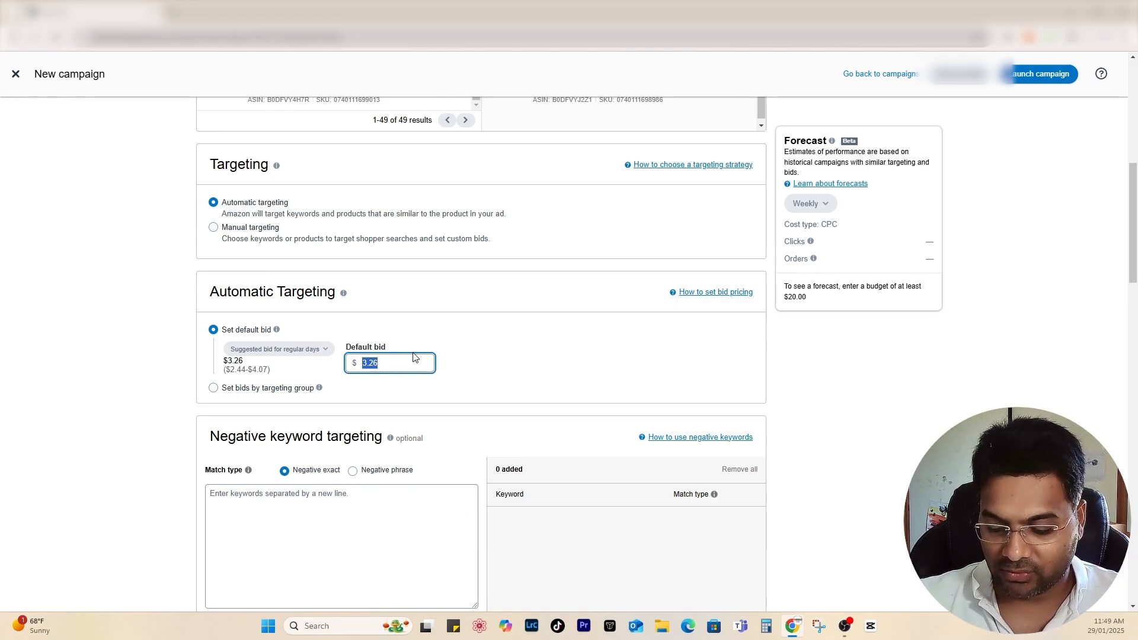
text(1)
click(443, 364)
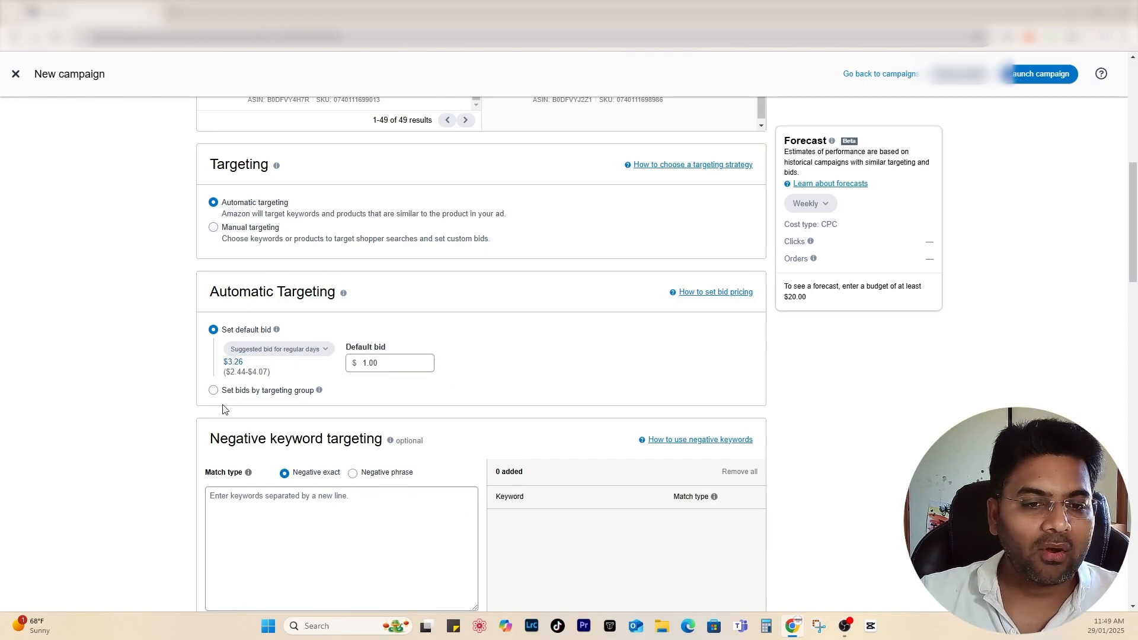
Switch automatic targeting to bids by targeting group and set the Close match bid to $1.50.
click(295, 392)
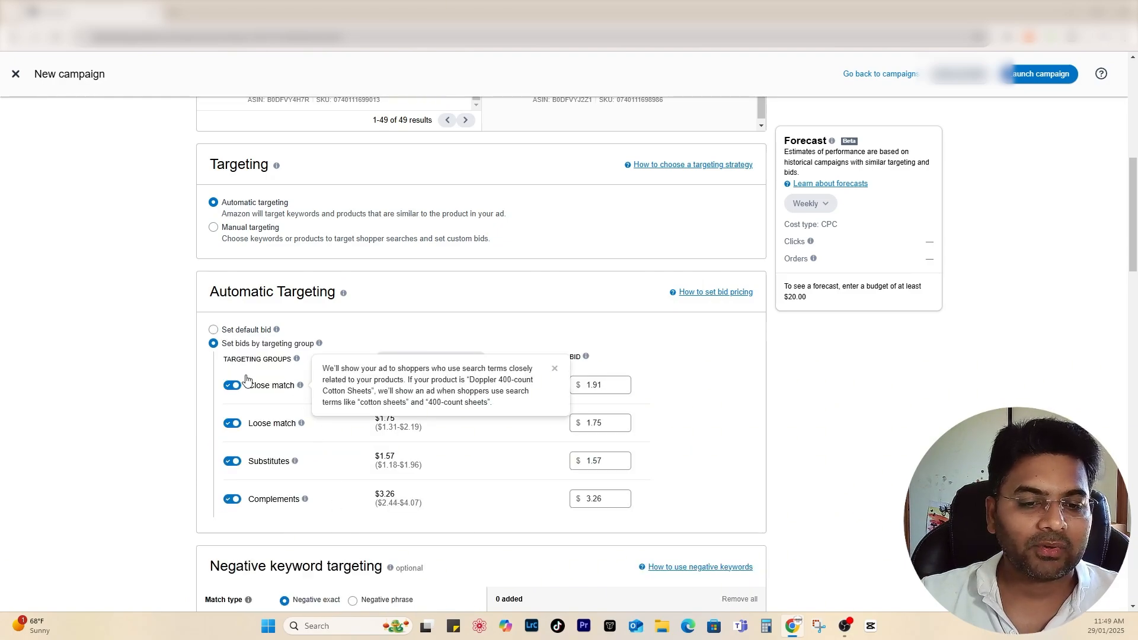
drag(210, 296, 336, 297)
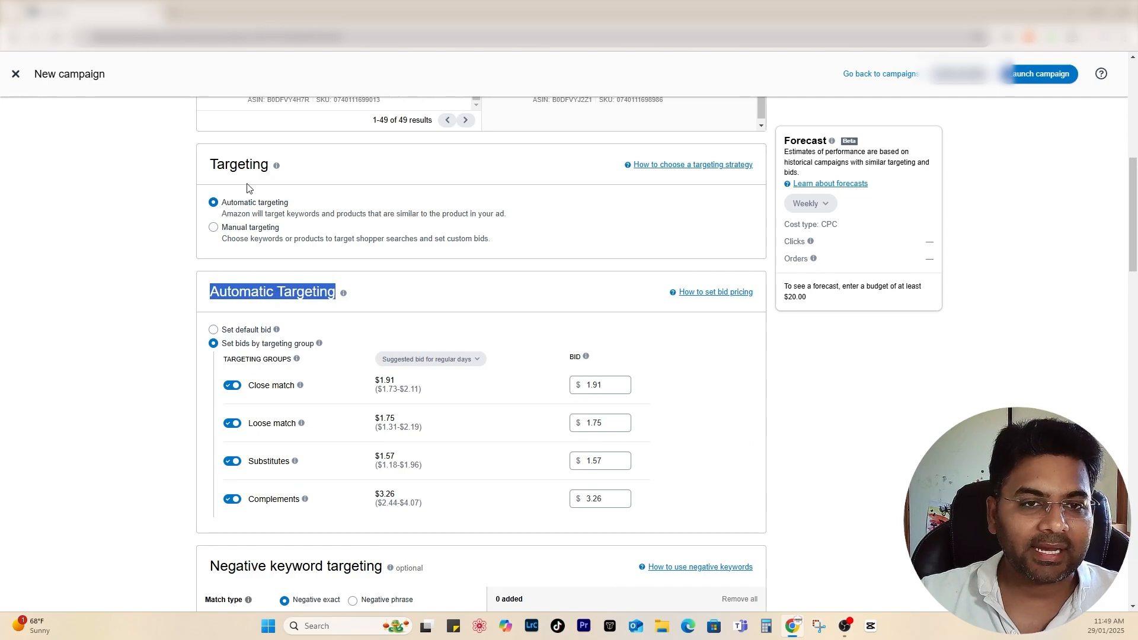
click(720, 436)
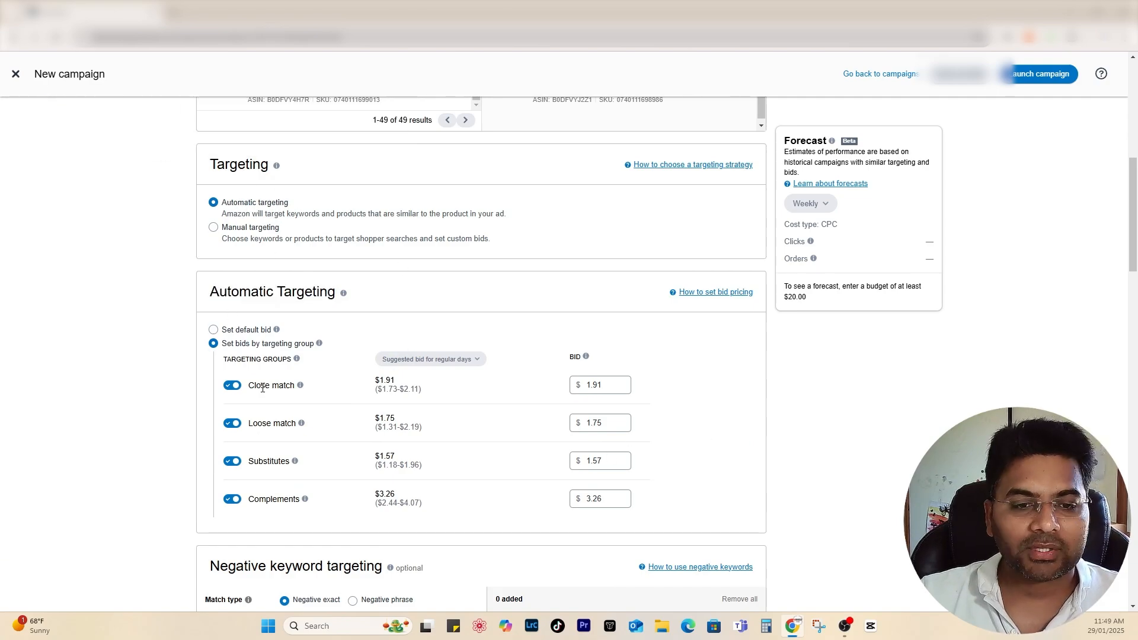
double_click(599, 391)
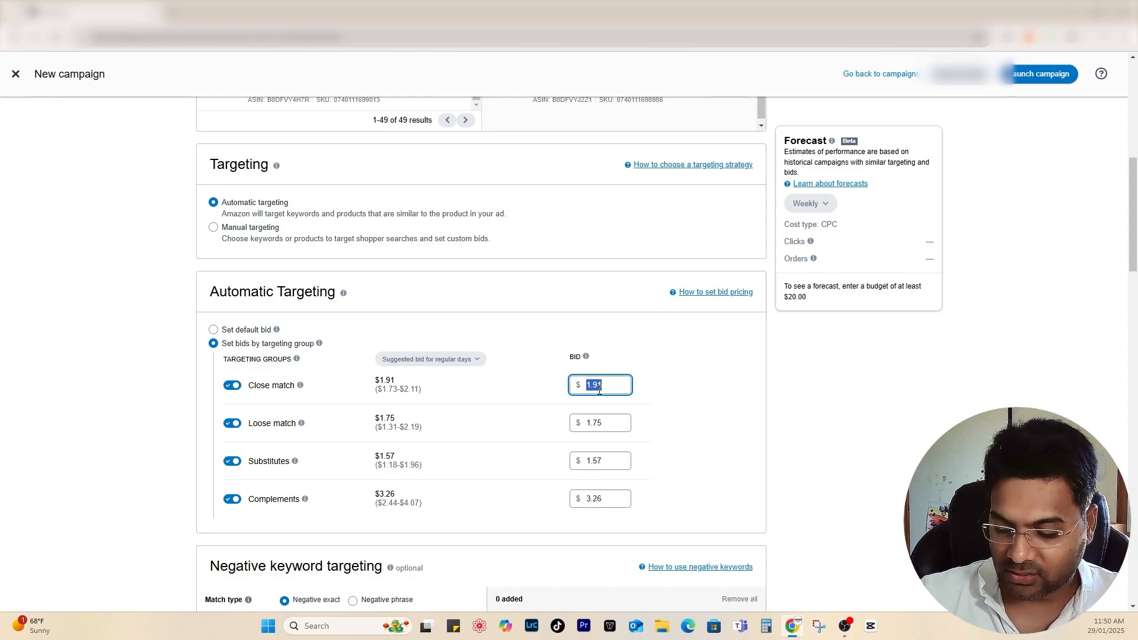
text(1)
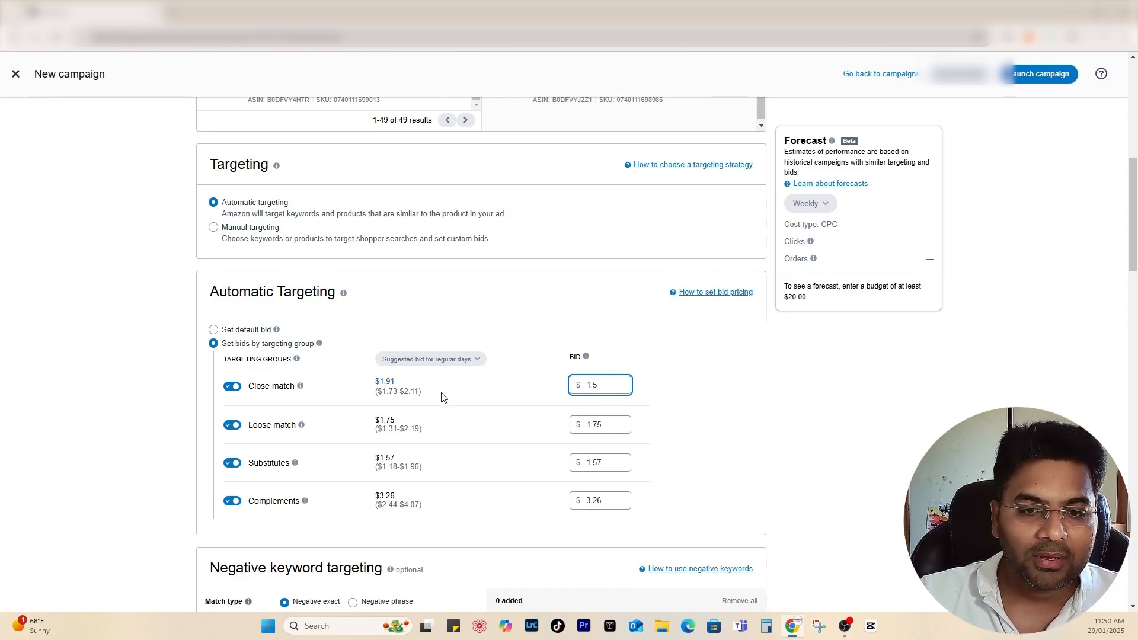
Set the Close match bid to the low end of its suggested range, $1.73.
double_click(394, 393)
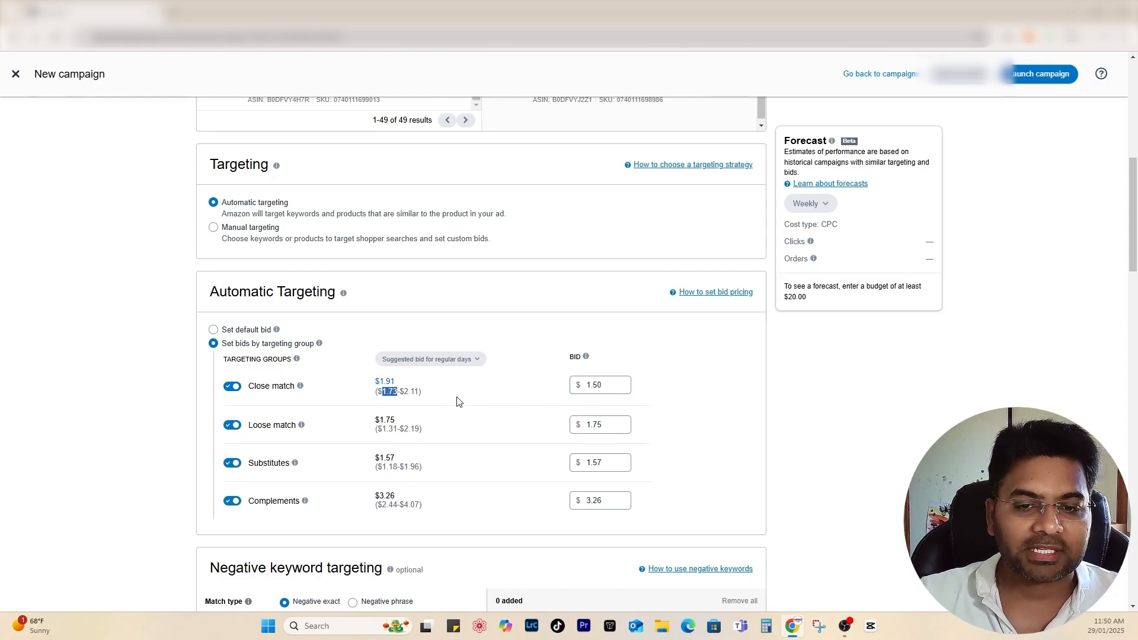
double_click(579, 385)
text(1)
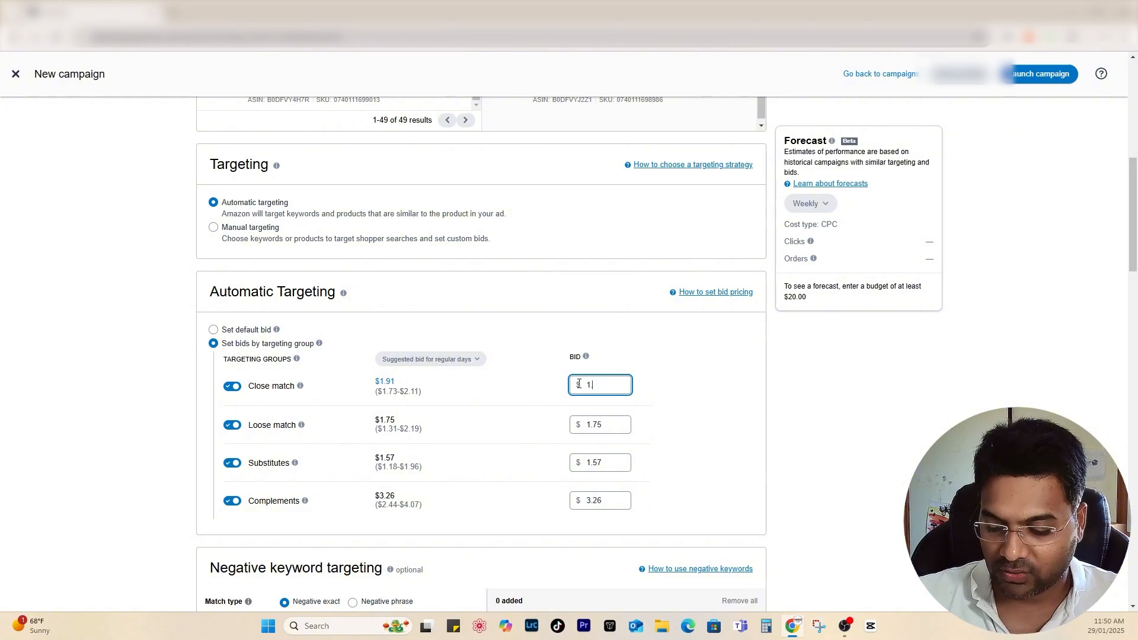
text(.73)
key(Tab)
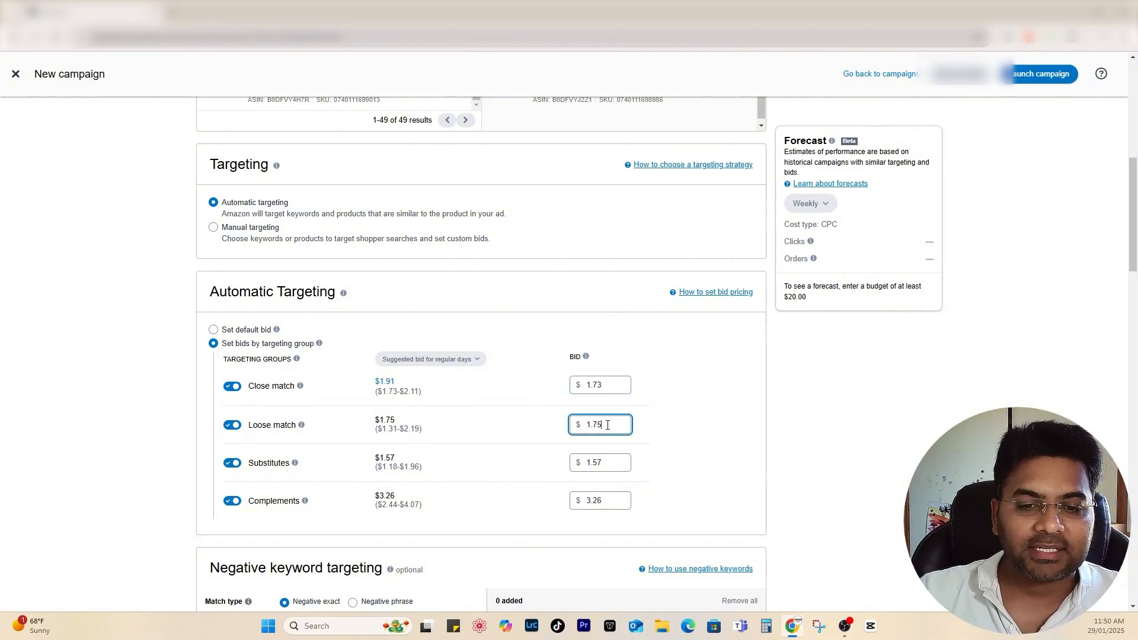
Set the Loose match bid to $1.31 and the Substitutes bid to $1.18.
double_click(596, 423)
text(1.31)
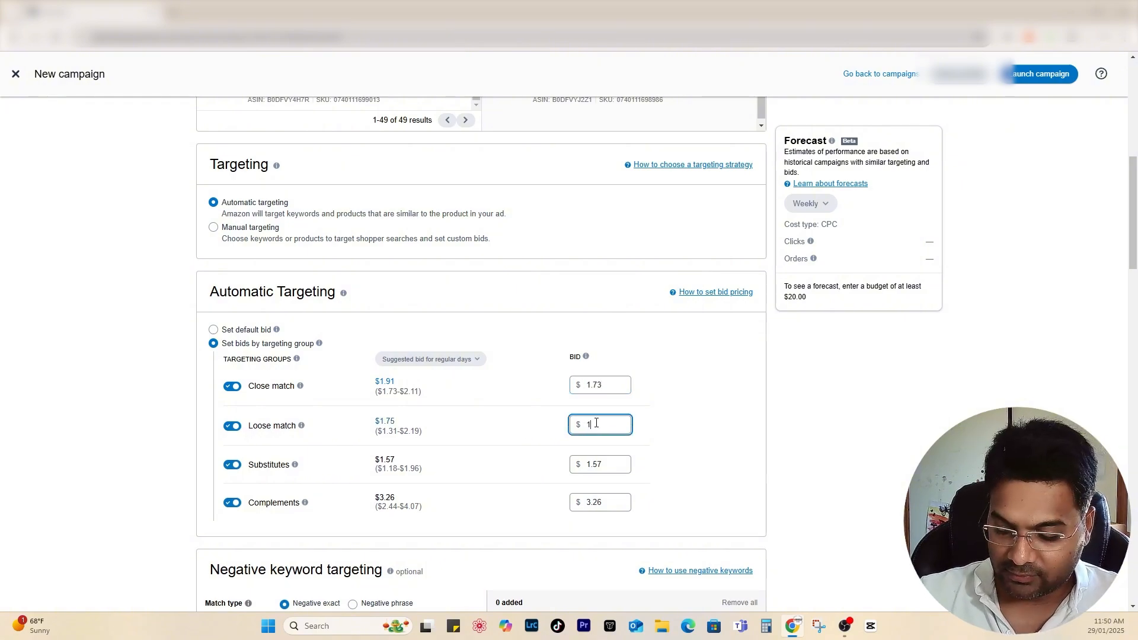
double_click(605, 465)
text(18)
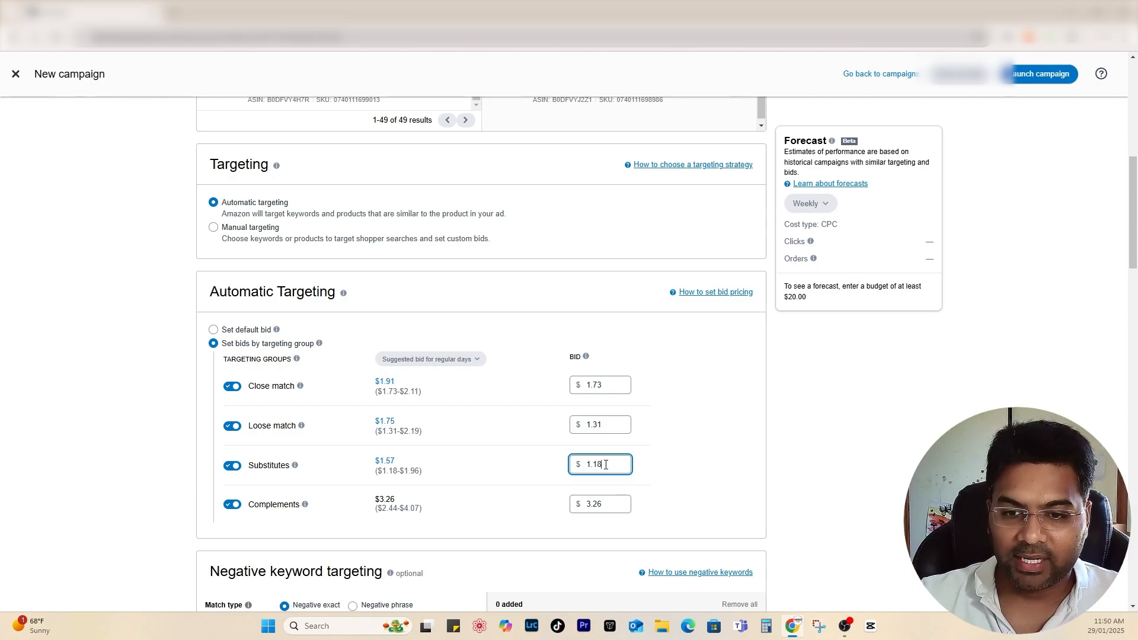
Complete the Substitutes bid of $1.18 and turn off the Complements targeting group.
text(.18)
click(233, 505)
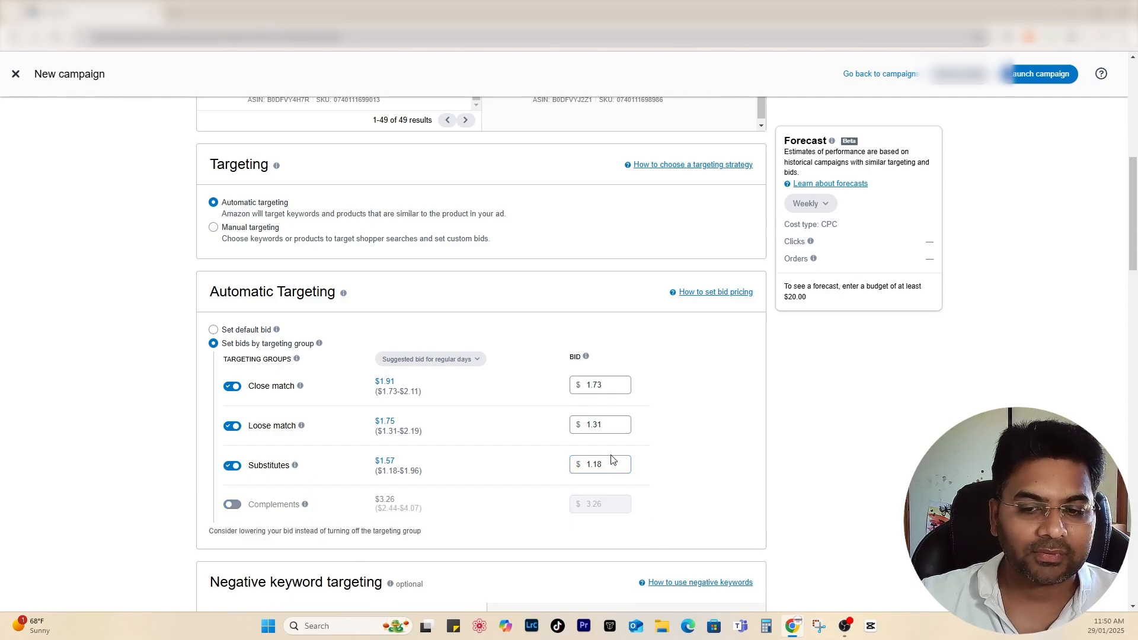
Set the campaign bidding strategy to Dynamic bids – down only and the Top of search (first page) bid increase to 10%.
scroll(611, 460, down, 20)
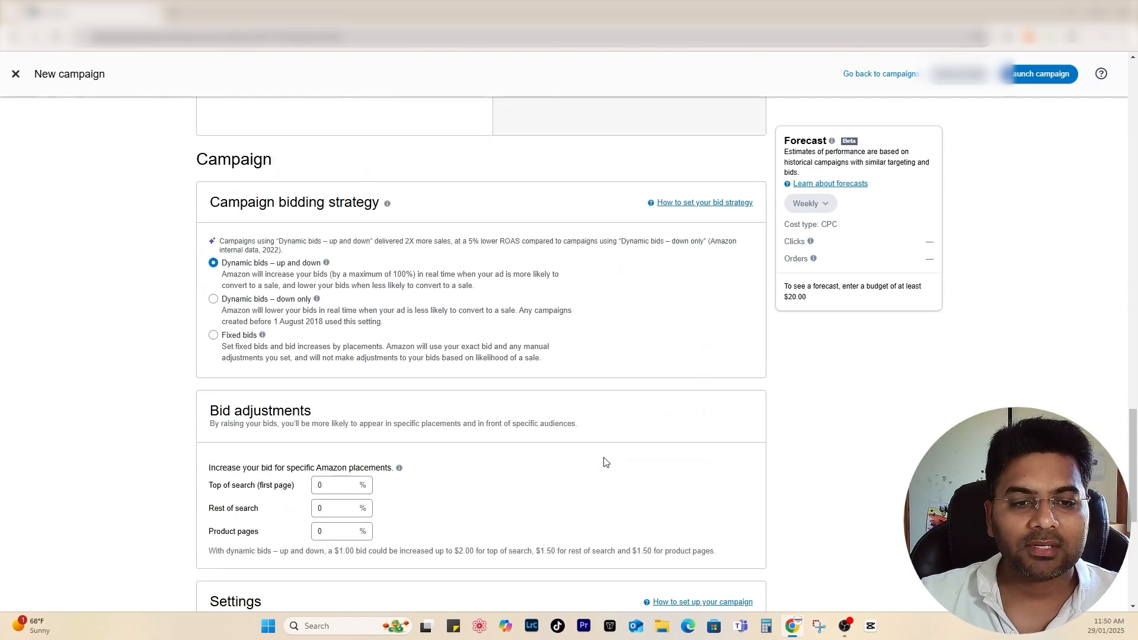
click(245, 305)
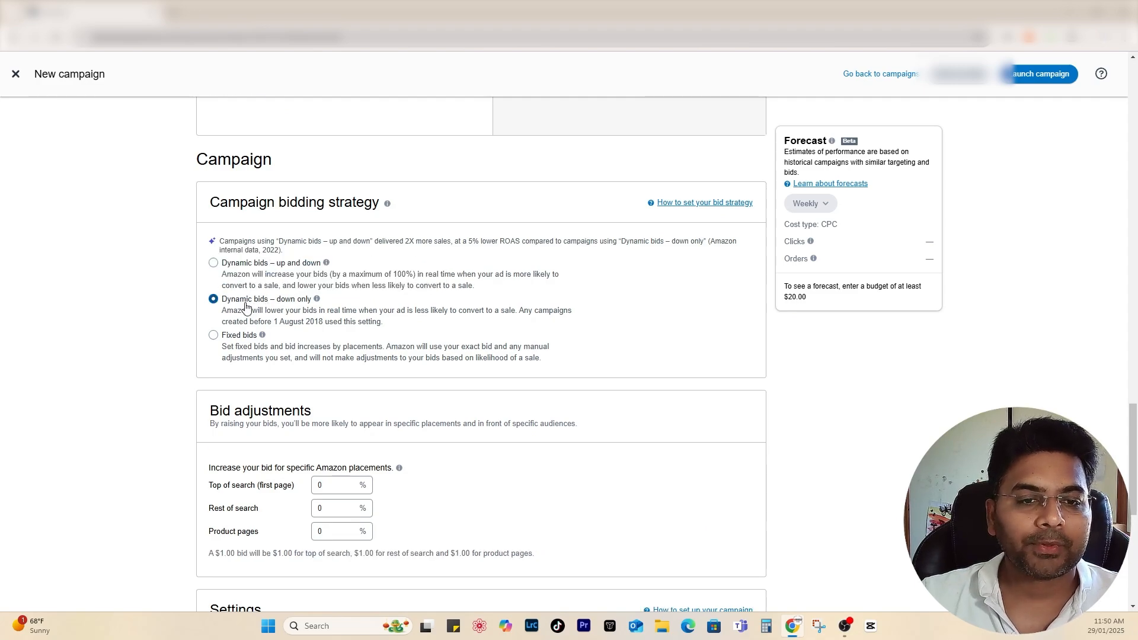
scroll(247, 307, down, 4)
drag(209, 248, 261, 250)
click(306, 254)
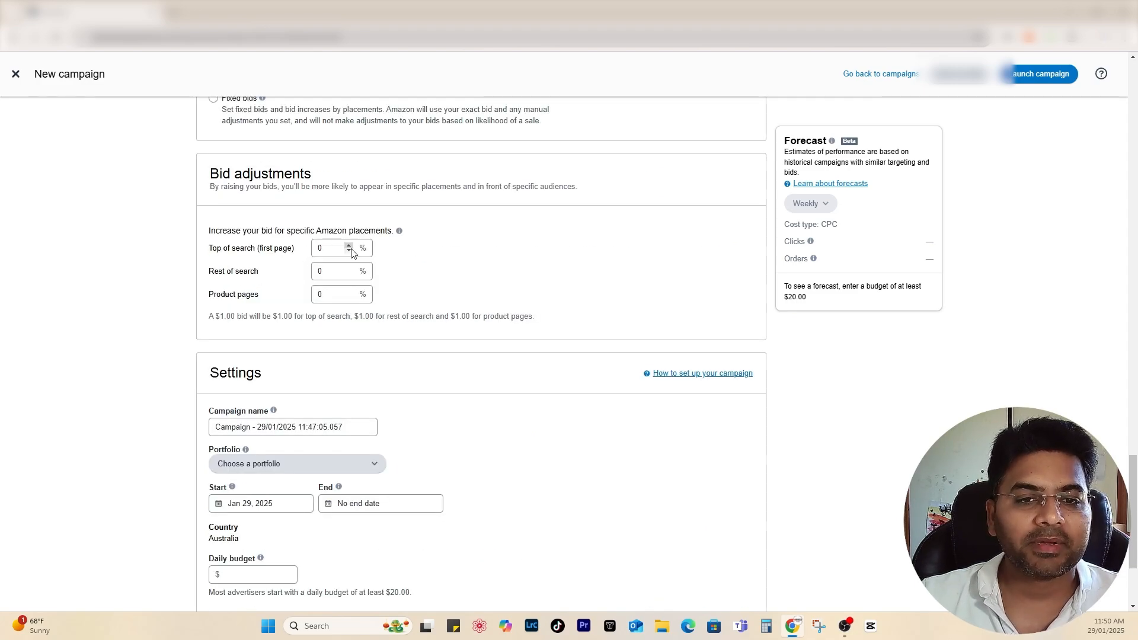
drag(349, 248, 303, 255)
text(10)
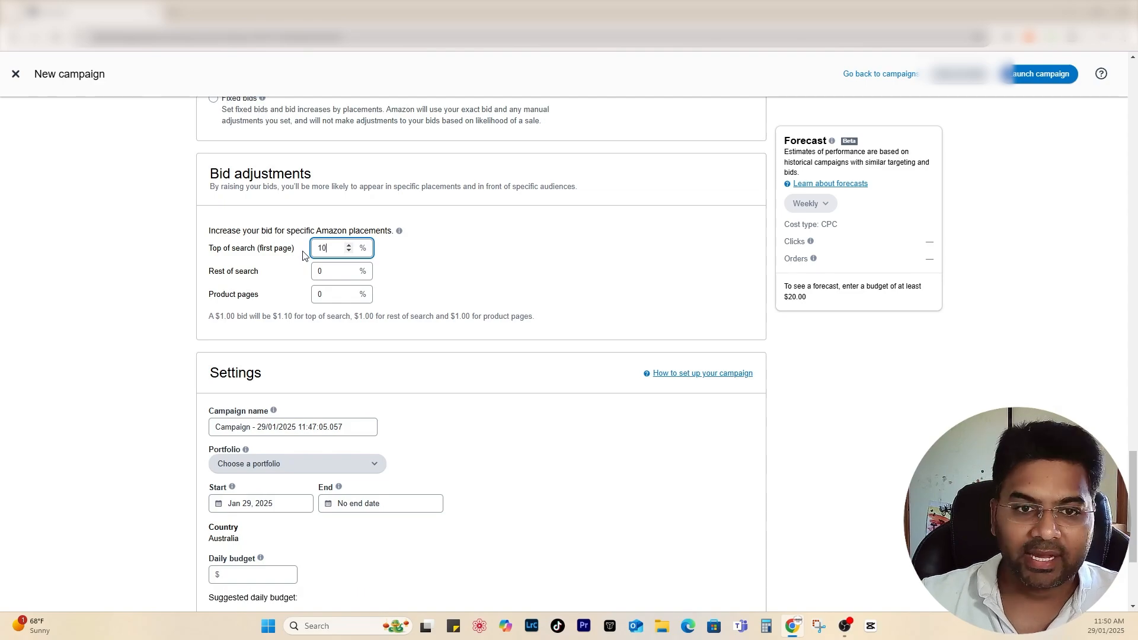
click(569, 276)
Review the Close match bid against the low end of its suggested bid range.
scroll(569, 275, up, 13)
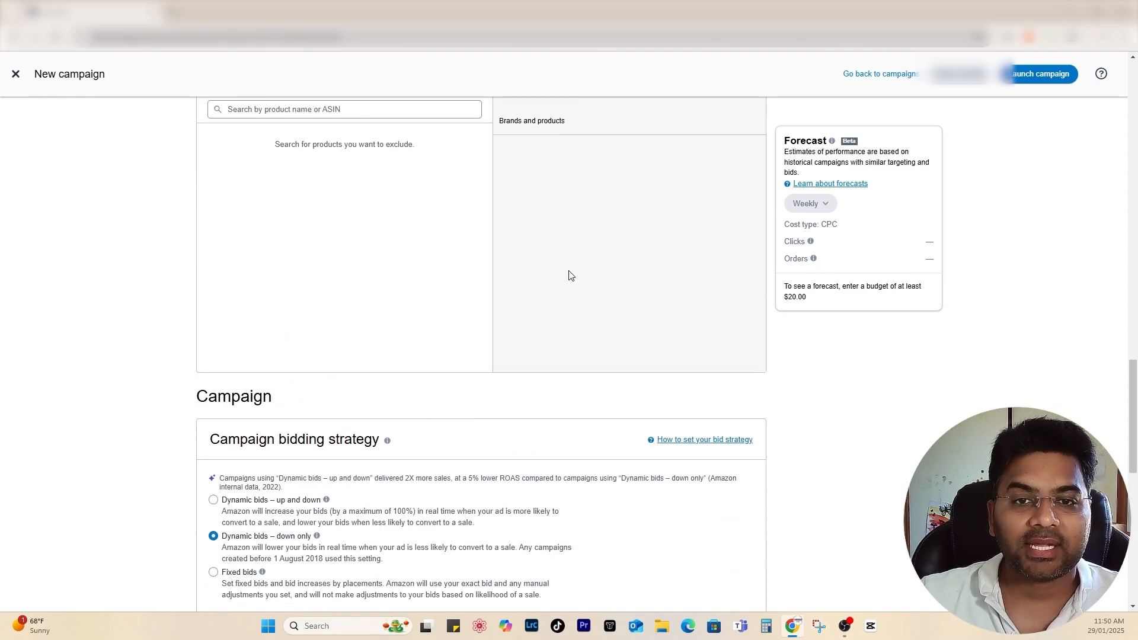
scroll(552, 290, up, 10)
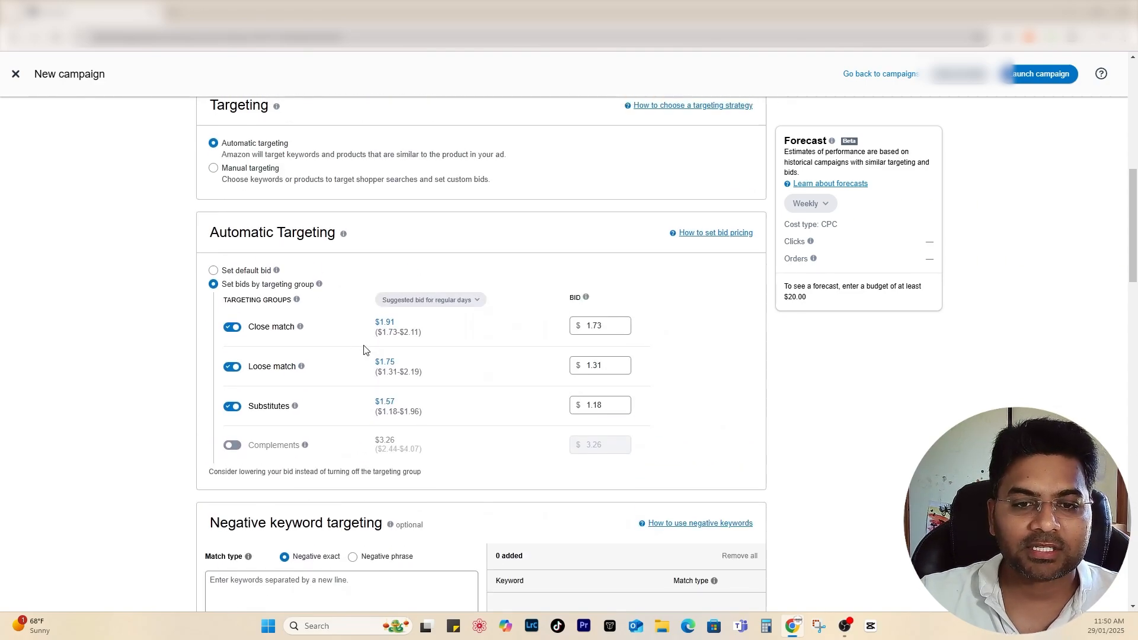
drag(384, 333, 397, 333)
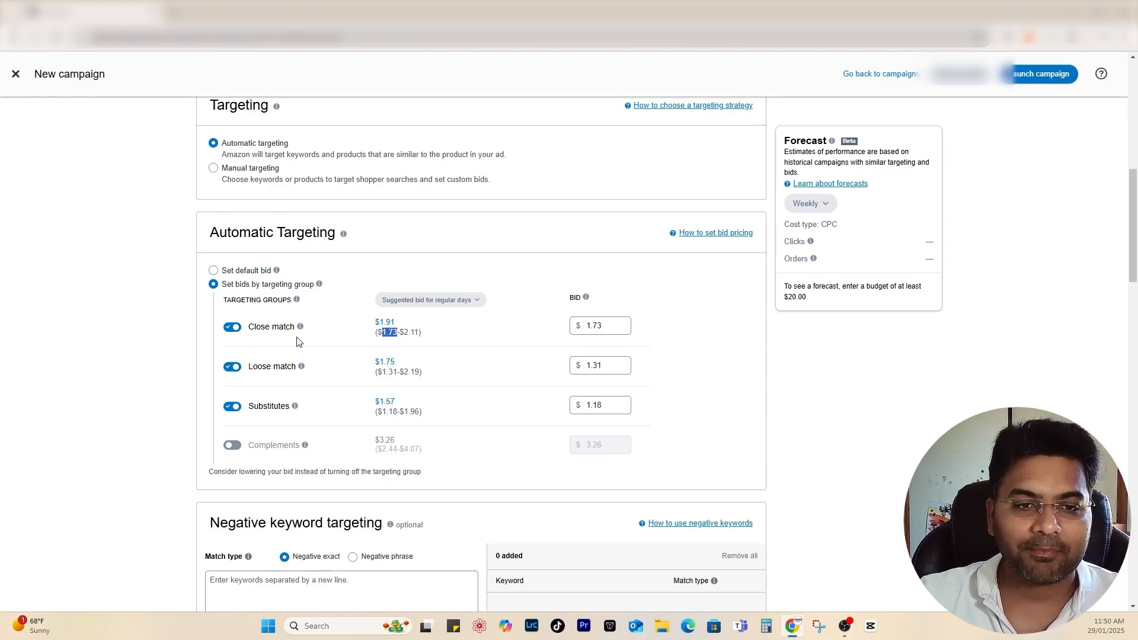
Name the campaign "Automated Beds Campaign" in the campaign settings.
scroll(314, 362, down, 15)
scroll(334, 376, down, 4)
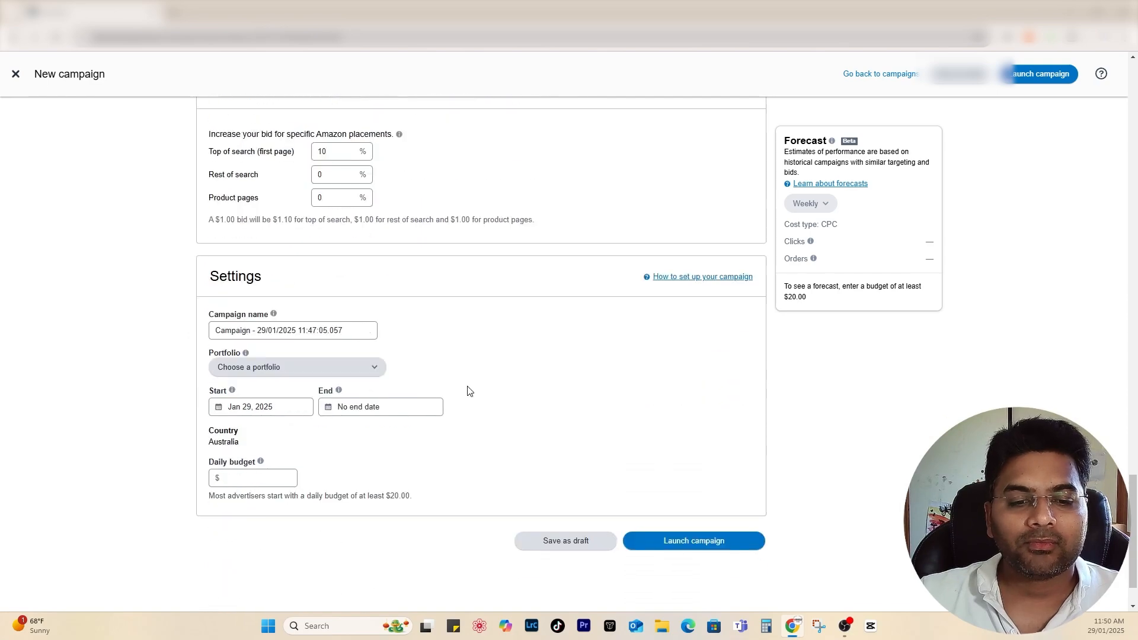
triple_click(293, 266)
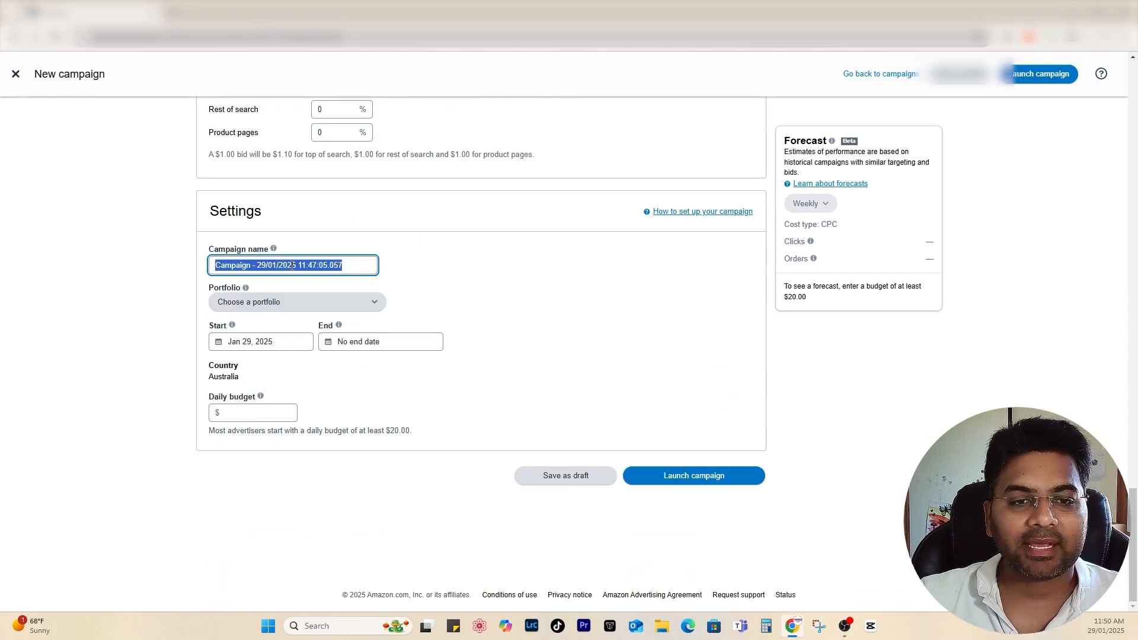
text(Automated Beds Campaign)
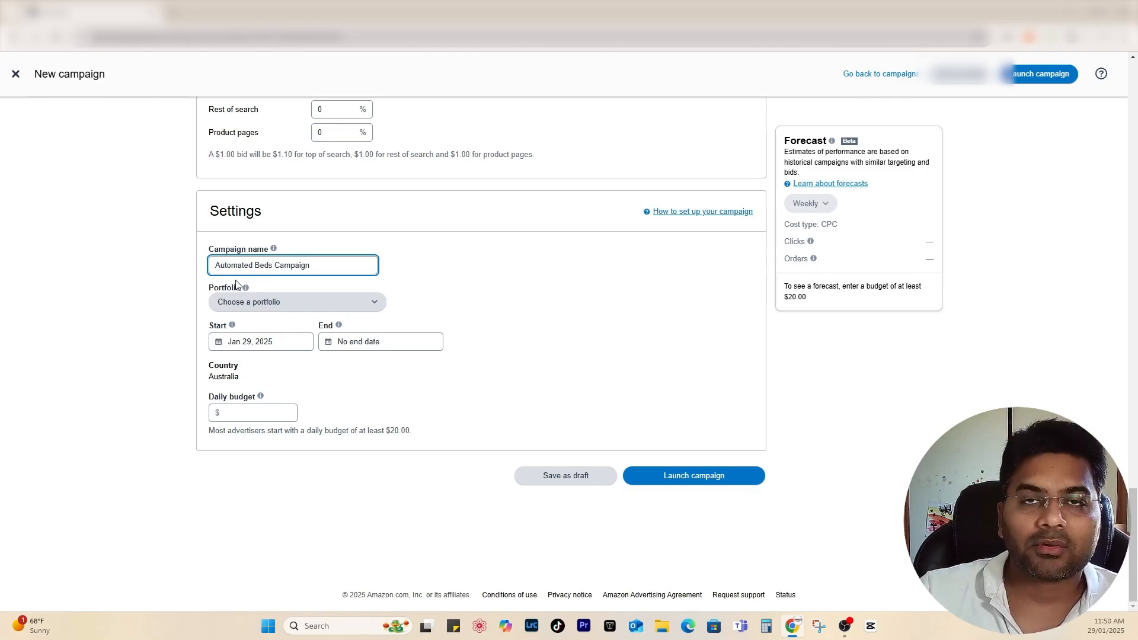
click(468, 310)
Rename the ad group to "Ad group - Beds".
scroll(465, 315, up, 20)
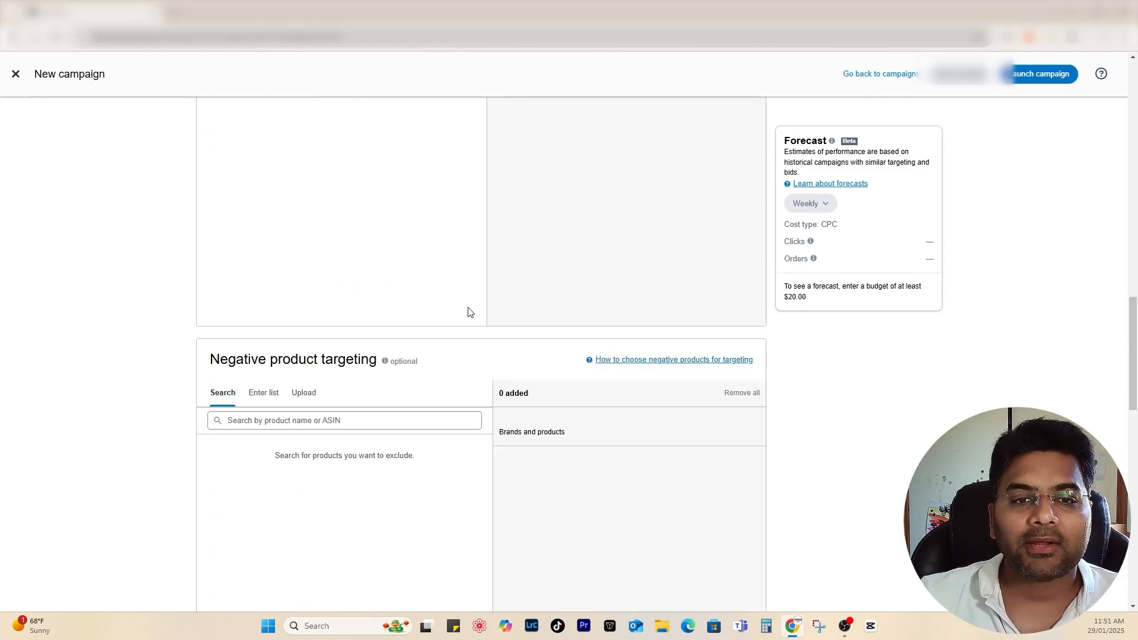
scroll(463, 324, up, 6)
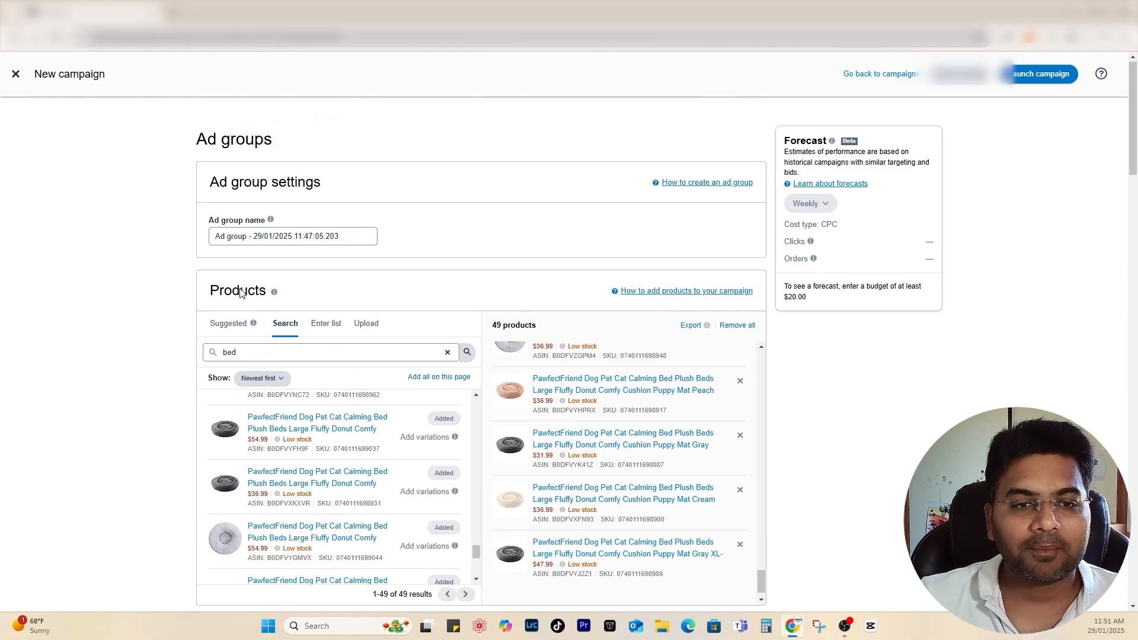
click(253, 237)
drag(254, 236, 399, 237)
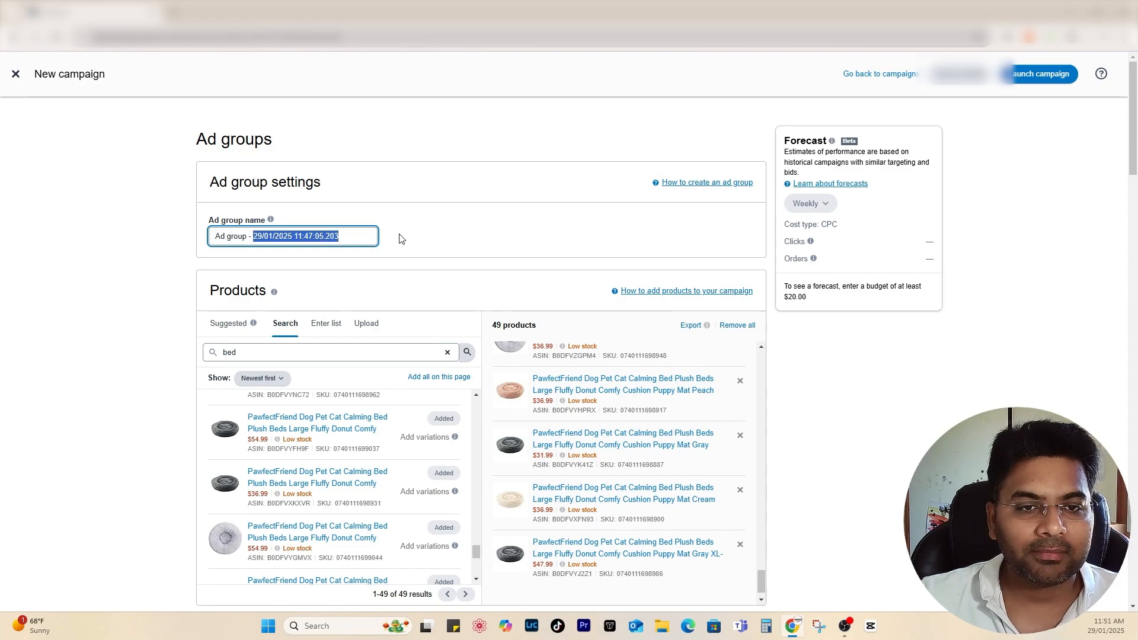
text(Beds)
click(483, 252)
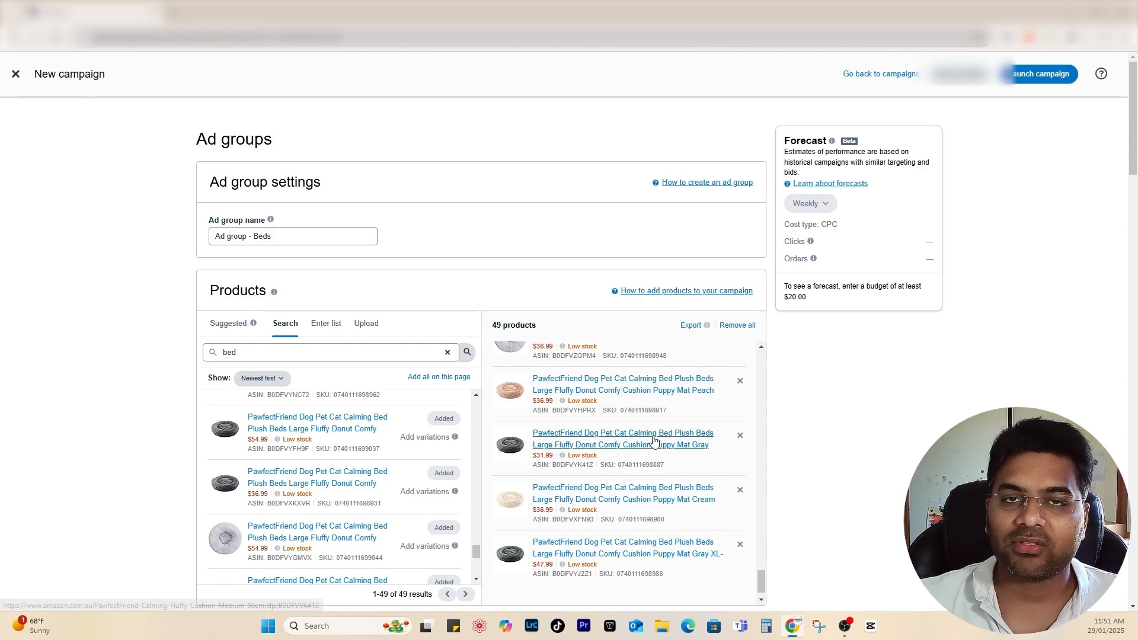
Remove all products from the ad group and add only the calming bed listings with FBA SKUs.
scroll(655, 439, up, 15)
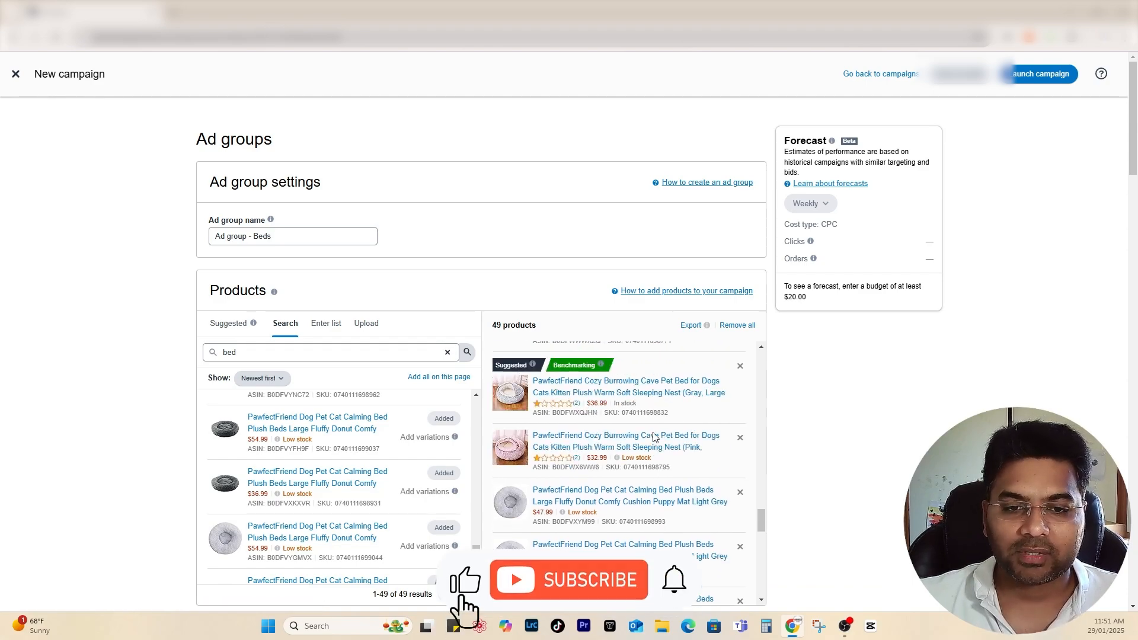
click(744, 330)
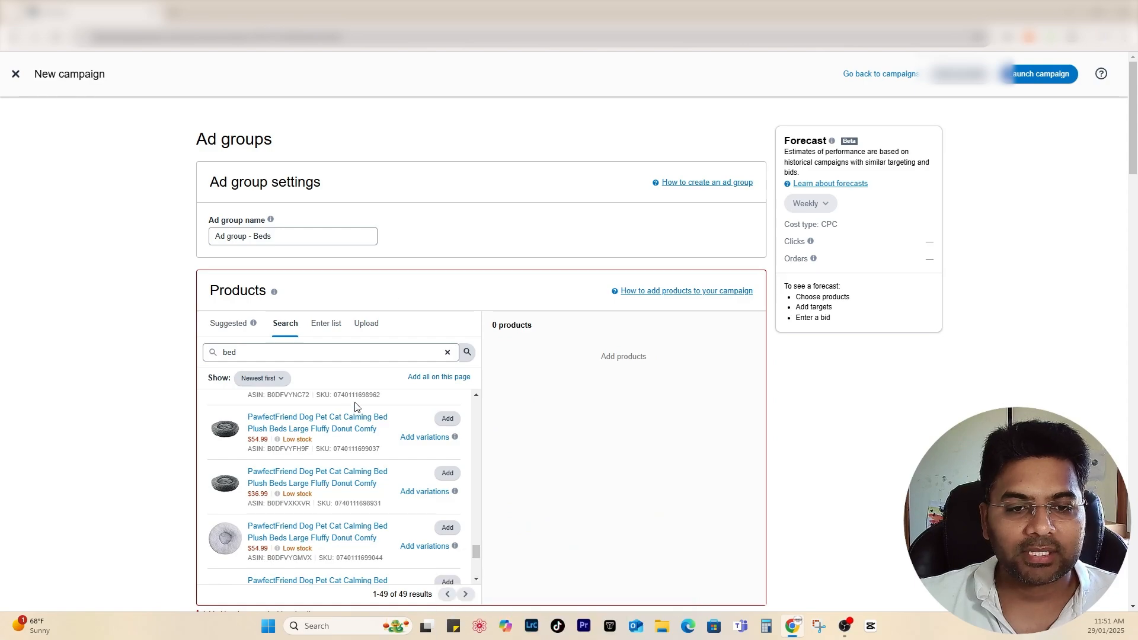
scroll(415, 290, down, 2)
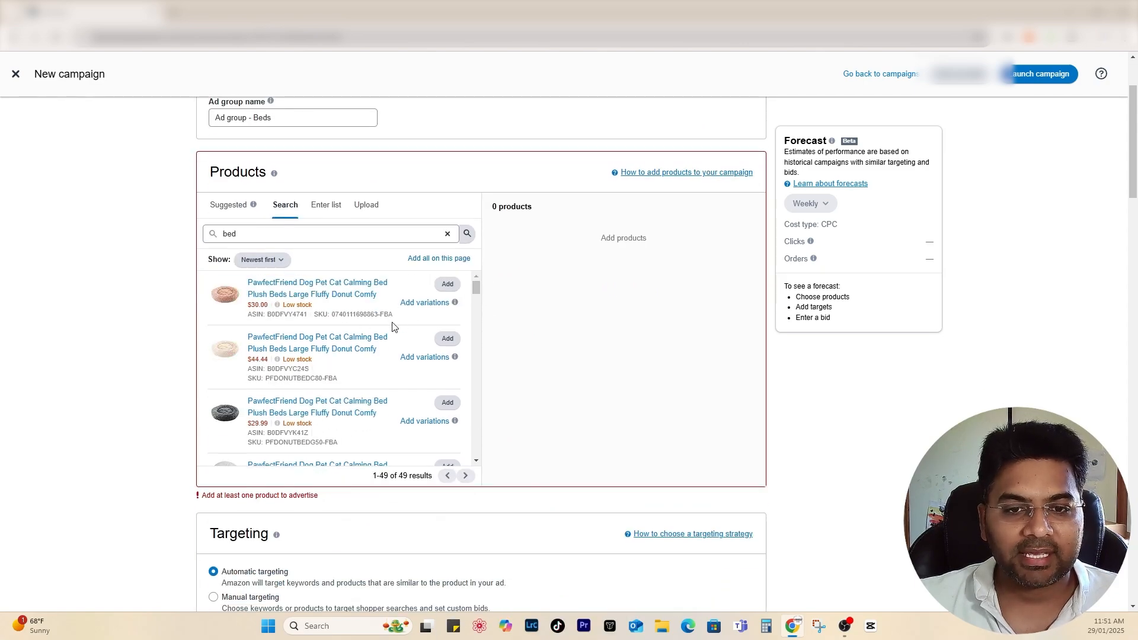
drag(348, 315, 381, 314)
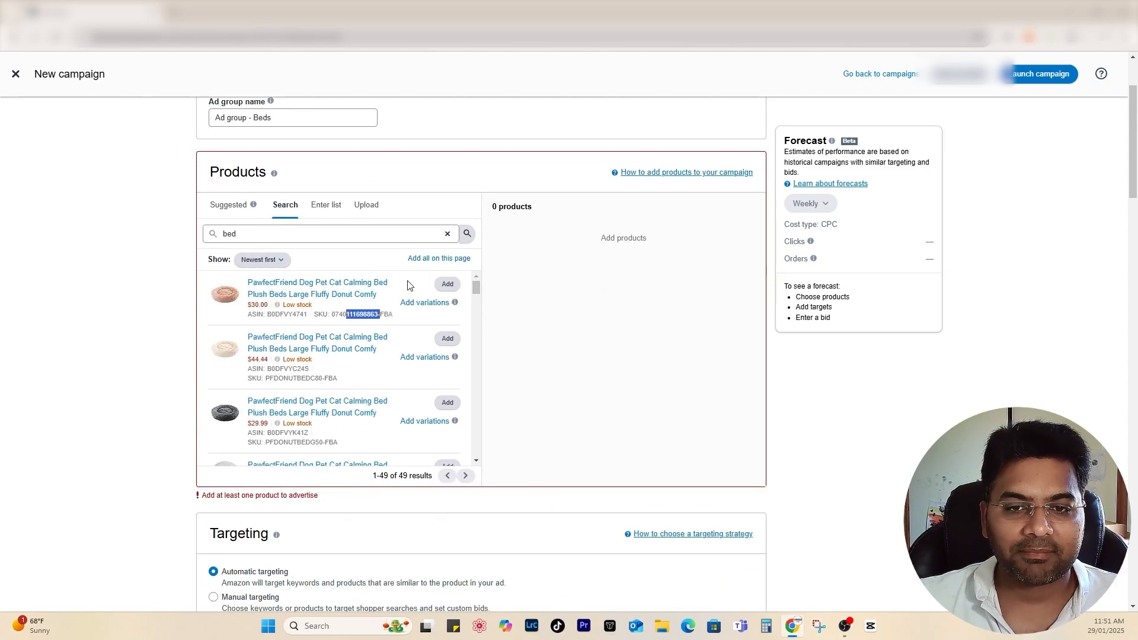
click(448, 284)
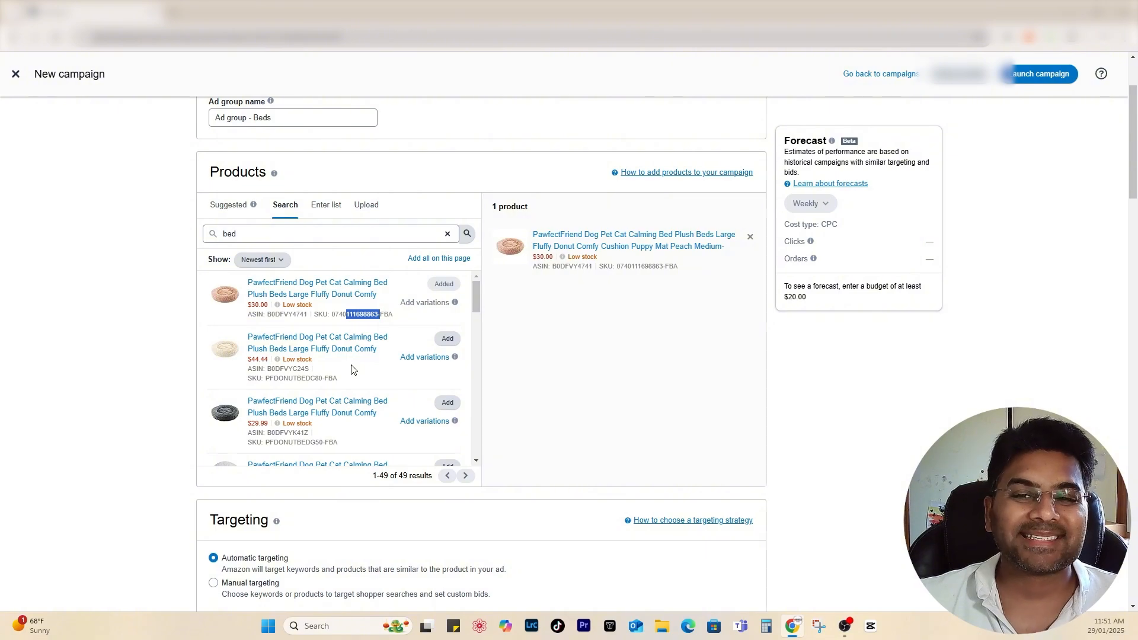
click(446, 339)
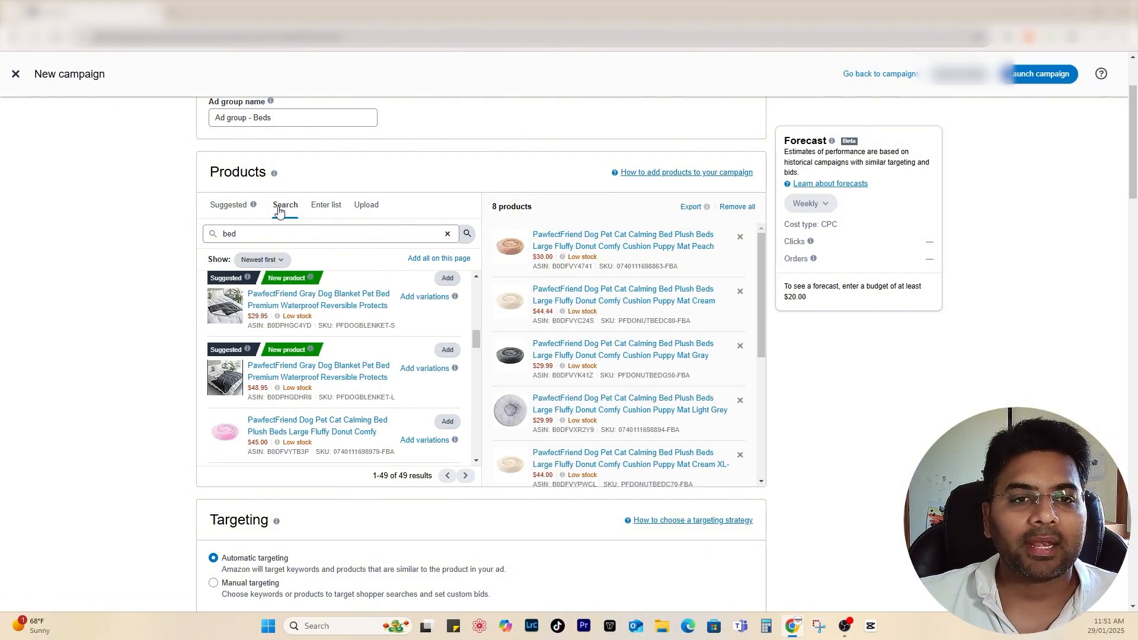
Change the ad group name to "Ad group - FBA Beds".
scroll(279, 201, up, 2)
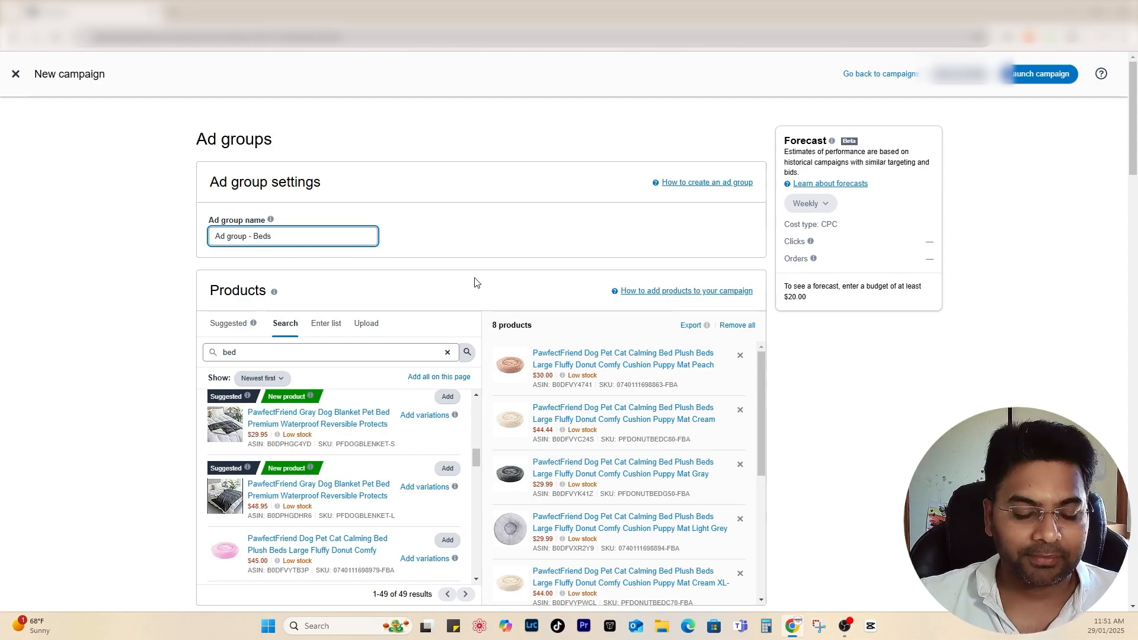
text(FBA)
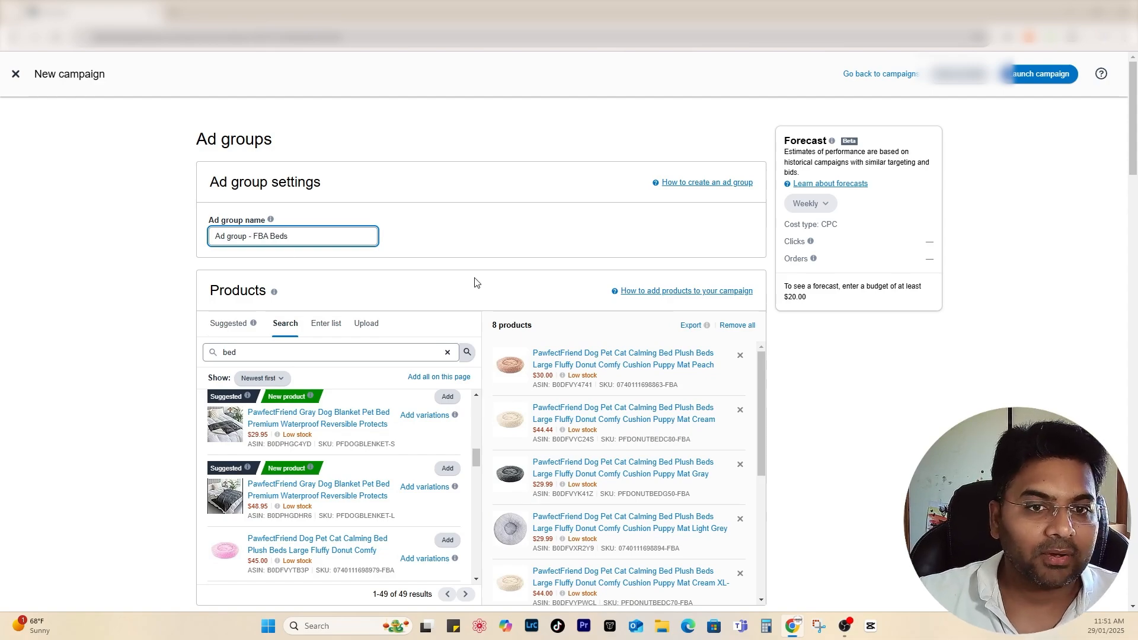
scroll(376, 237, down, 1)
scroll(376, 237, up, 1)
drag(243, 236, 204, 239)
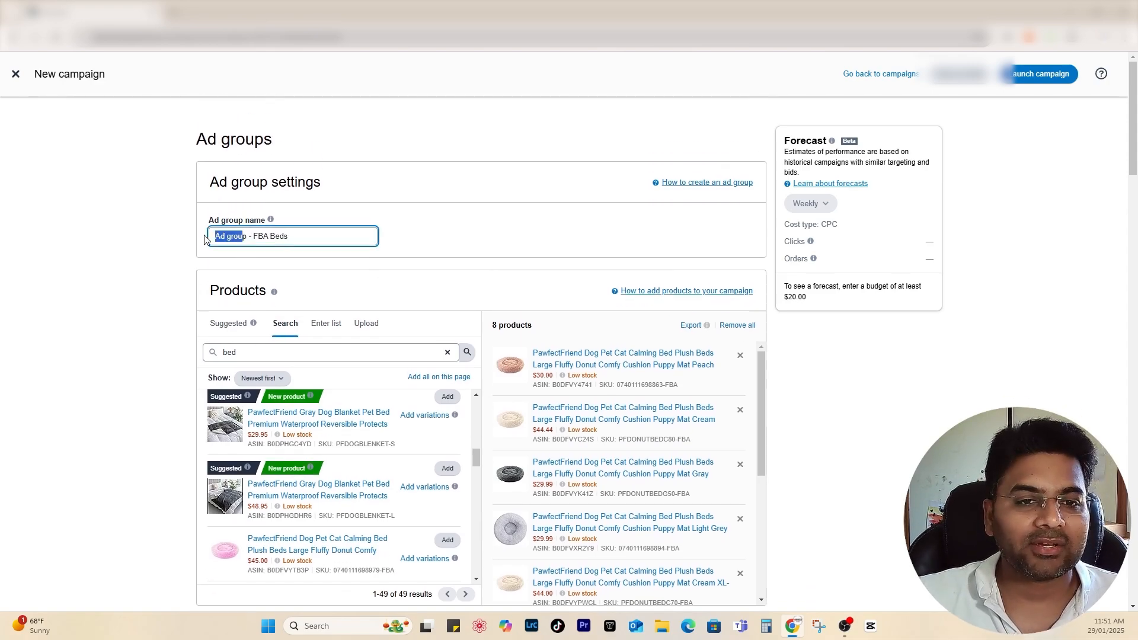
click(335, 228)
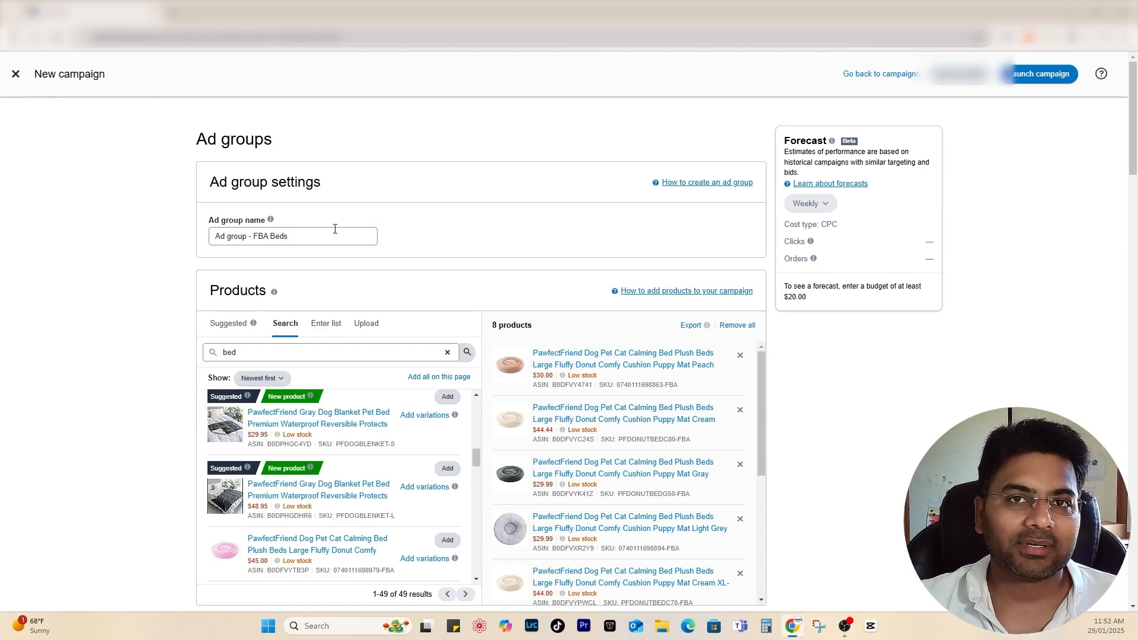
Switch the targeting from automatic to manual and look over the suggested keywords with their match types and bids.
scroll(335, 229, down, 5)
drag(300, 385, 199, 386)
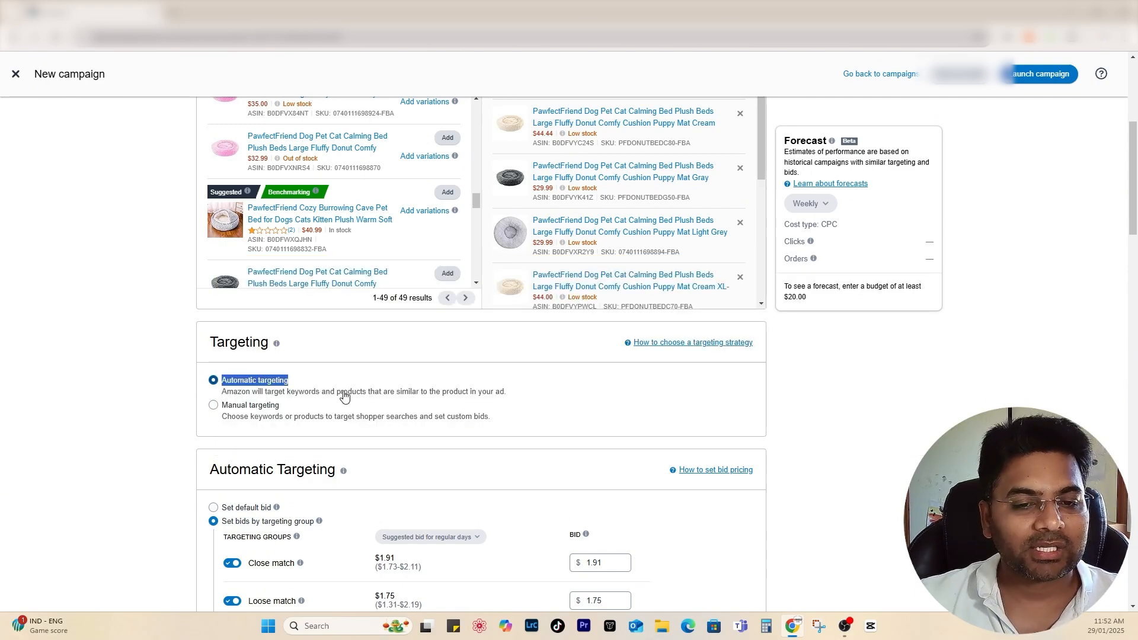
click(177, 357)
scroll(290, 358, down, 2)
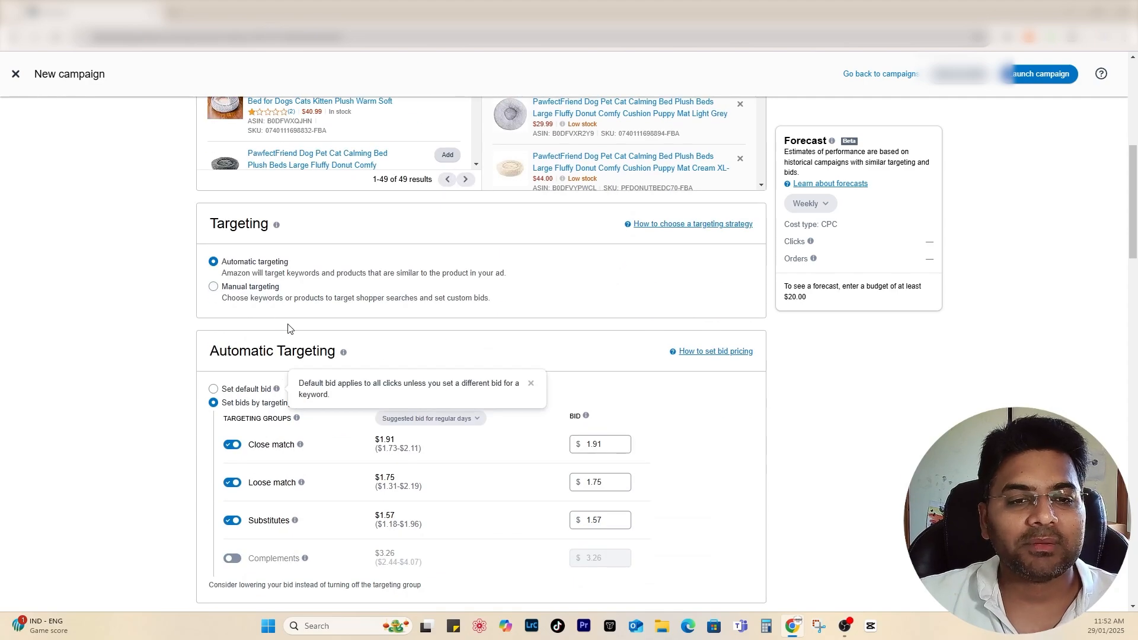
click(255, 287)
scroll(261, 286, down, 3)
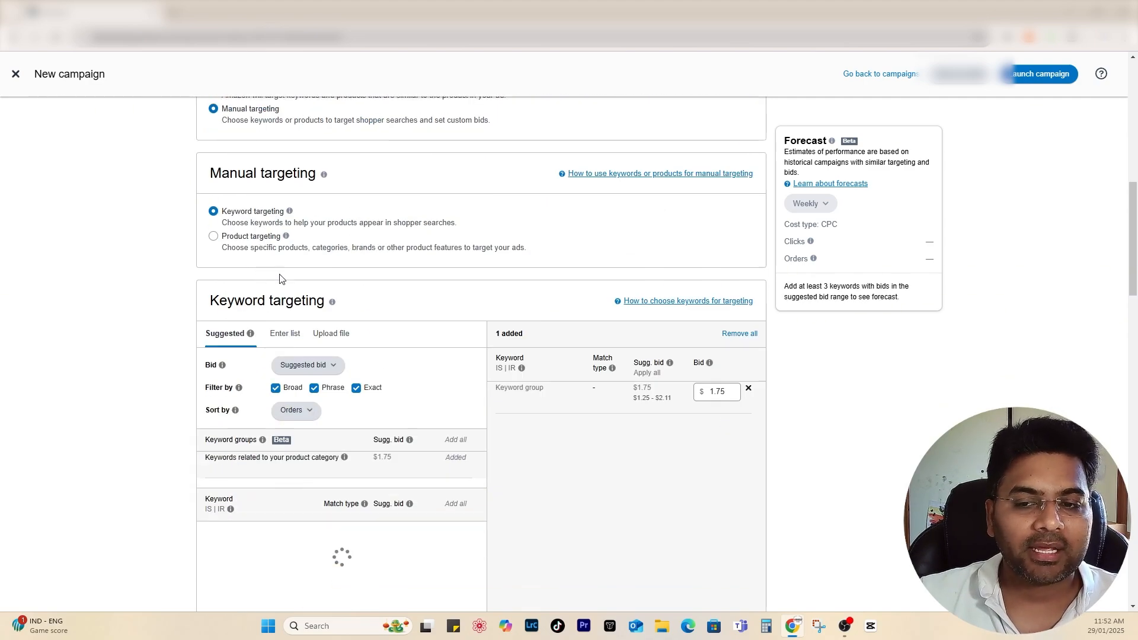
scroll(457, 244, down, 4)
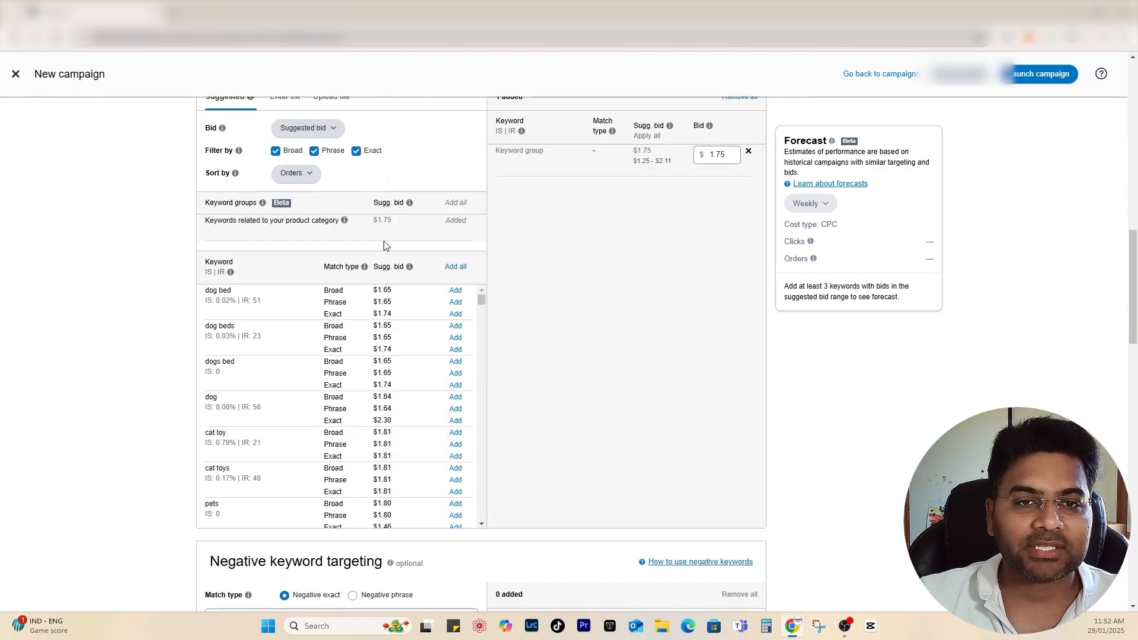
scroll(384, 245, down, 1)
scroll(272, 265, up, 3)
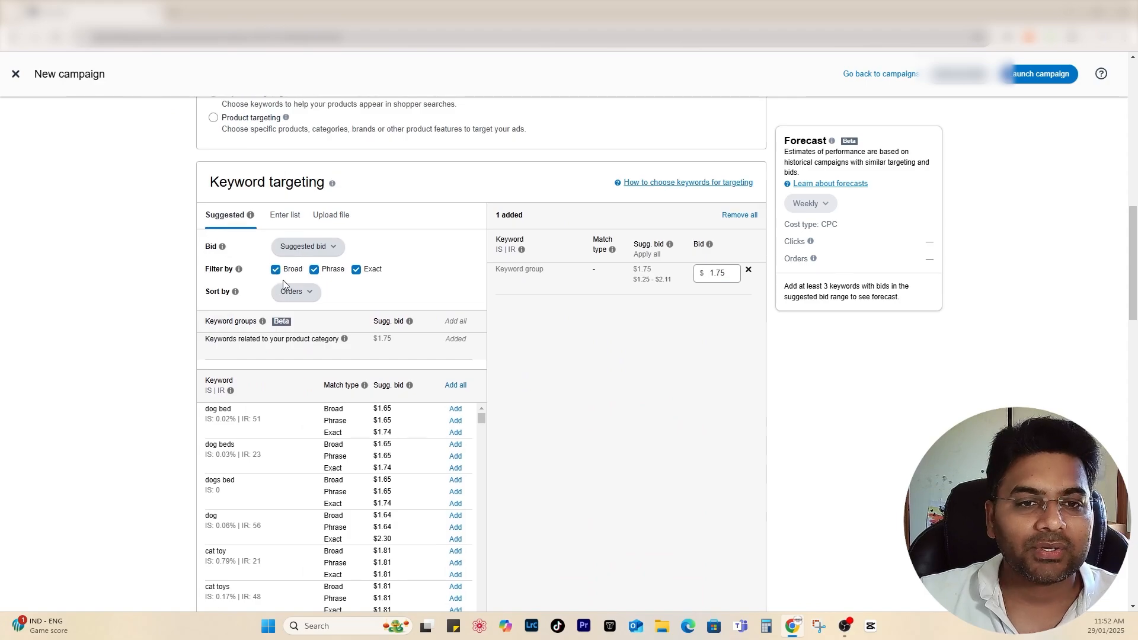
Examine the options for entering a keyword list and for uploading keywords from a file.
click(295, 228)
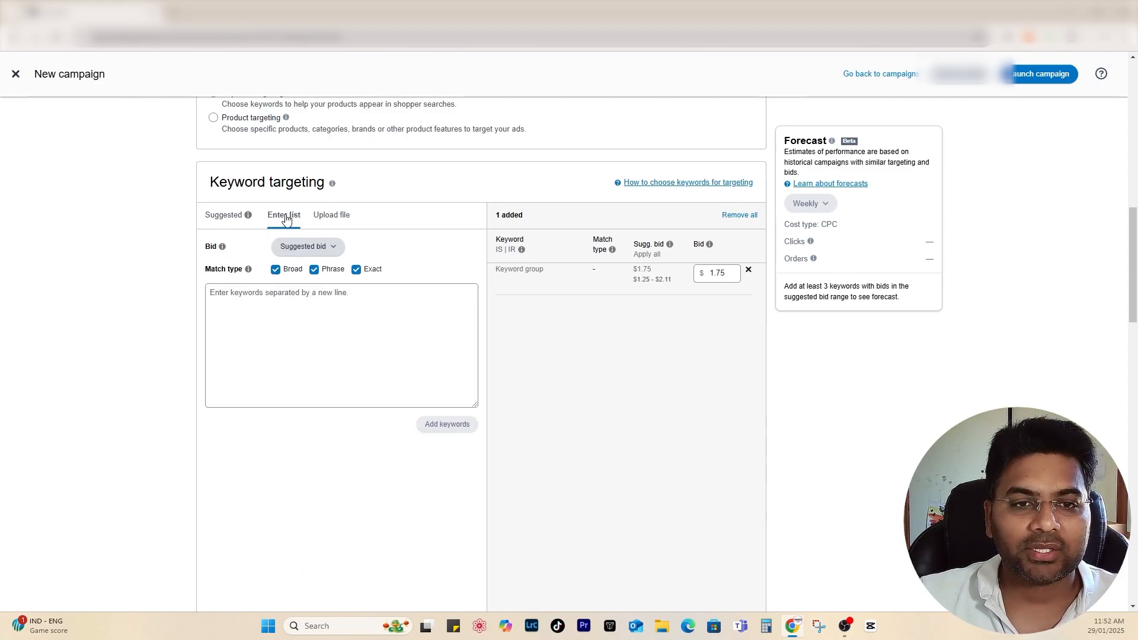
click(278, 306)
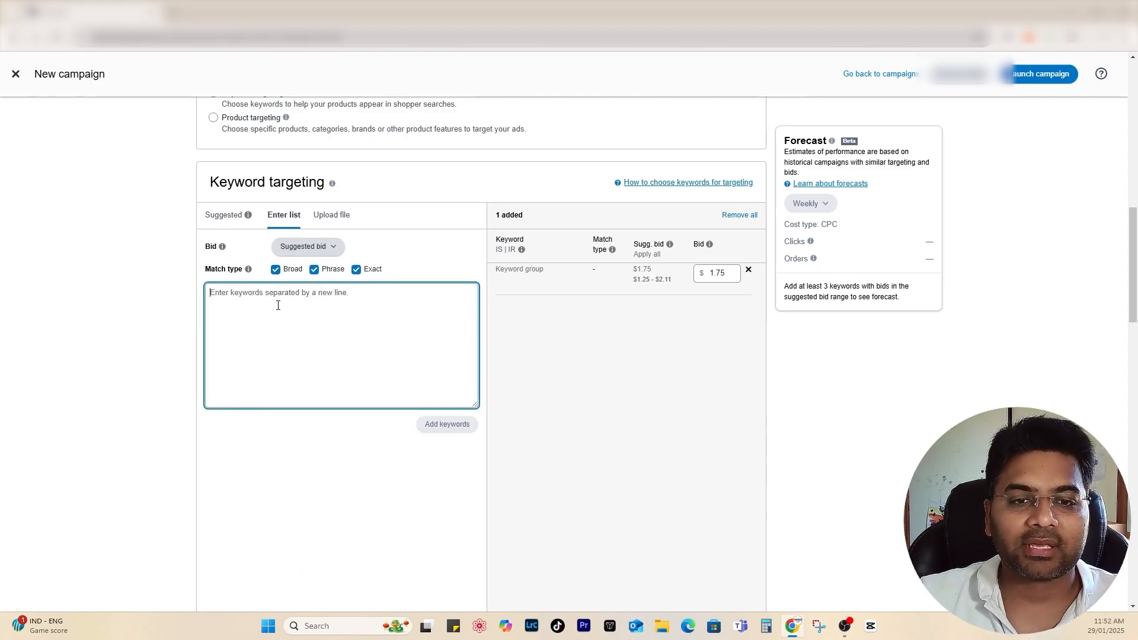
click(342, 221)
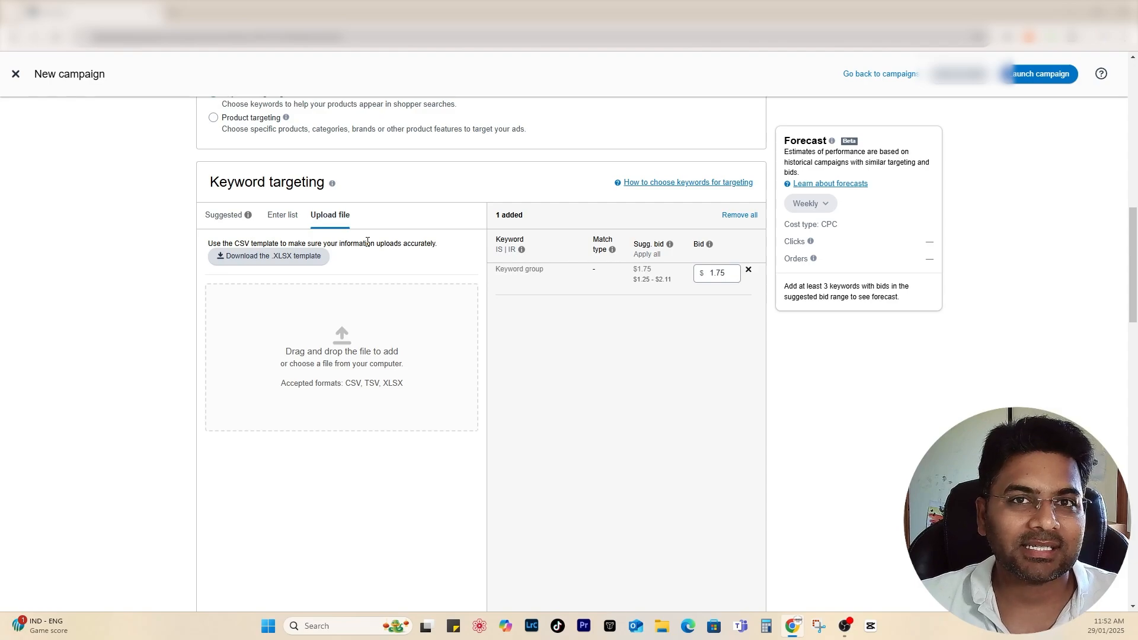
Return to the suggested keywords, check the available bid options and keep Suggested bid.
click(226, 215)
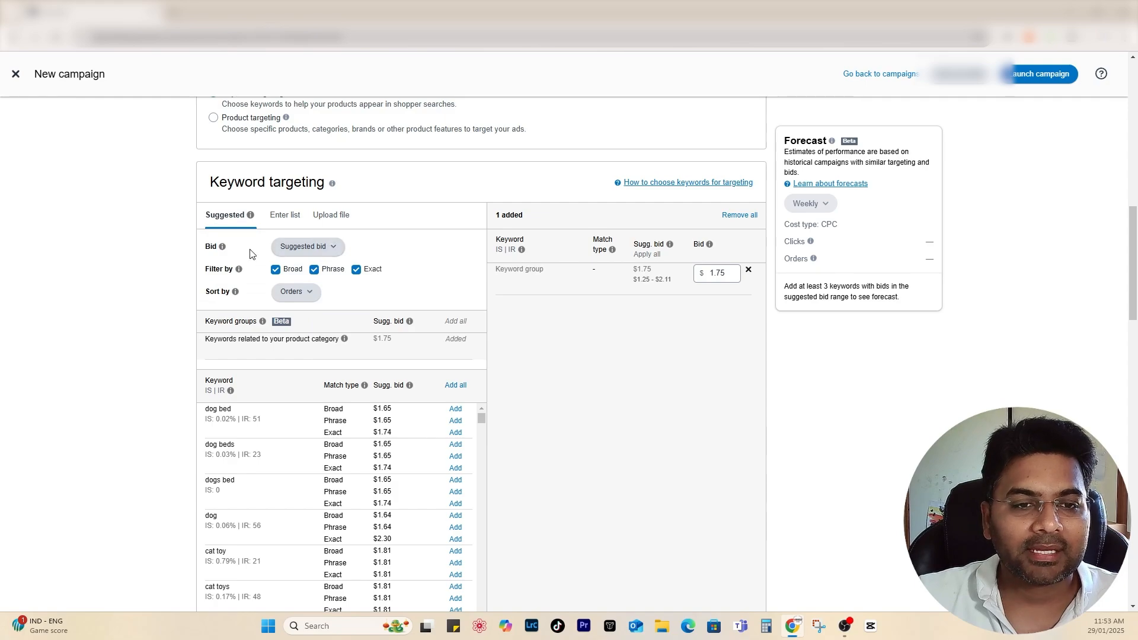
click(299, 247)
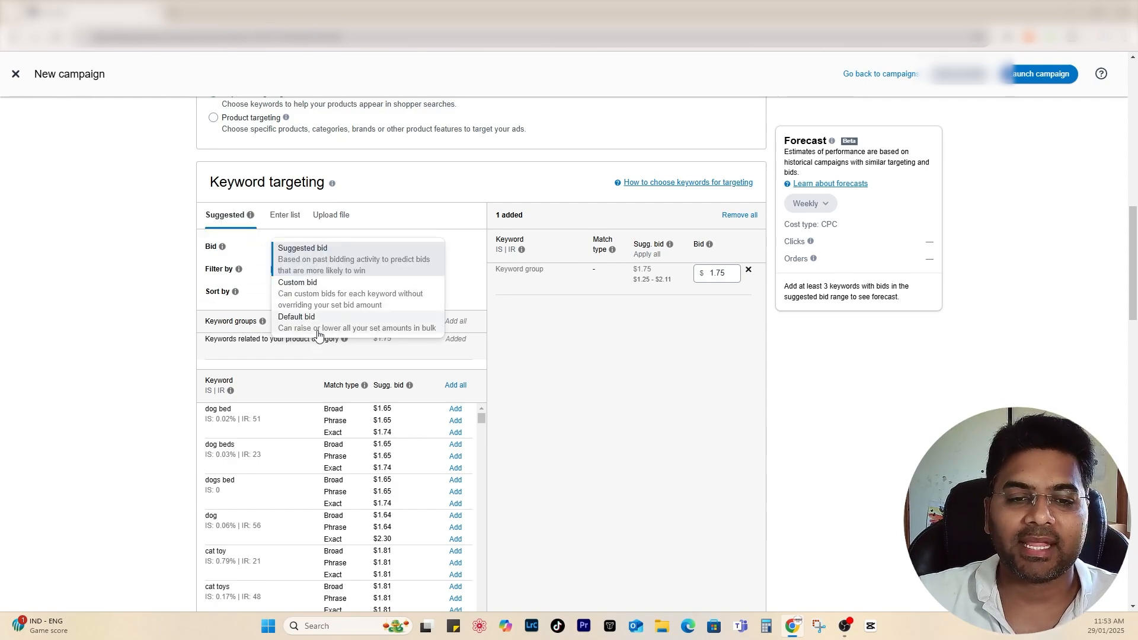
click(307, 257)
Sort the suggested keywords by clicks and return the sorting to orders.
click(297, 292)
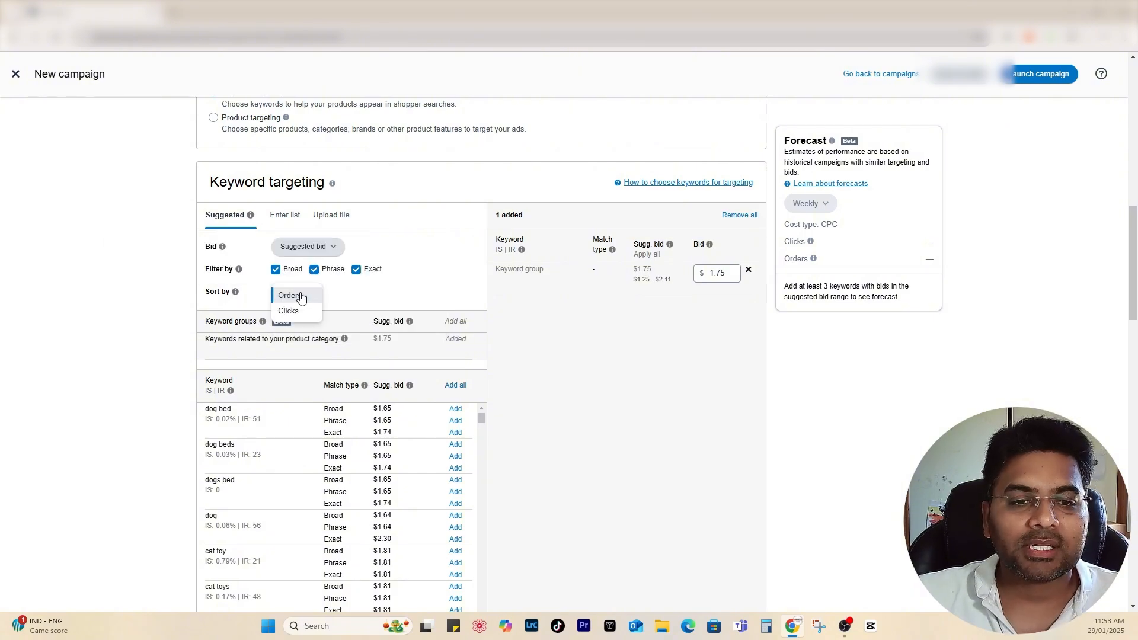
click(303, 312)
scroll(366, 289, down, 2)
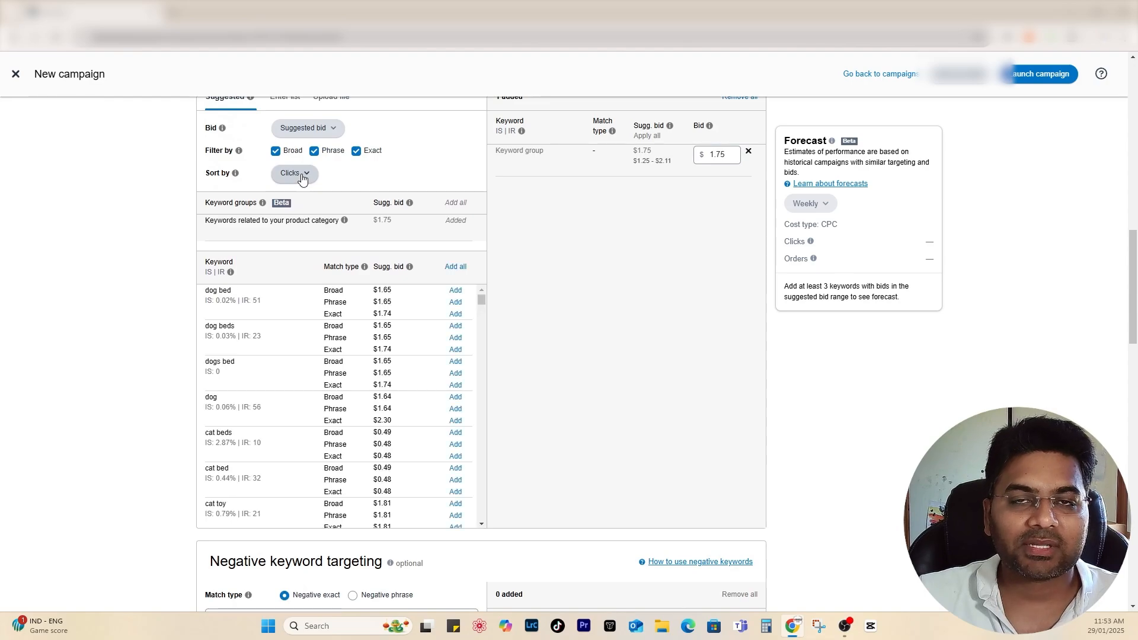
click(302, 177)
click(290, 176)
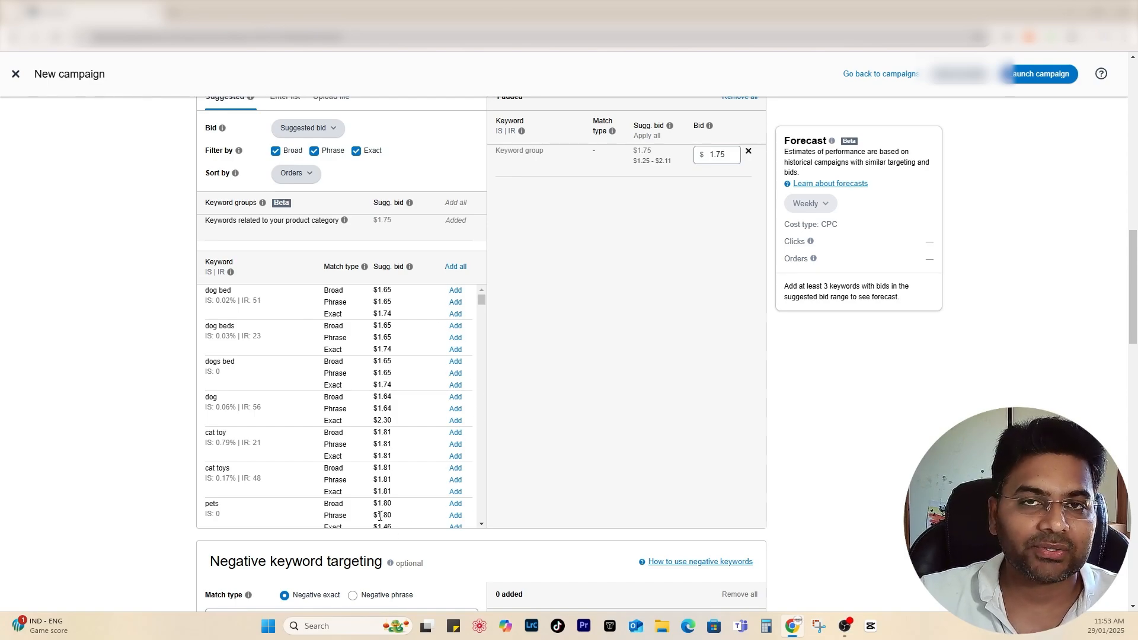
Set the bid of the added keyword group to $1.25, the low end of its suggested range.
scroll(235, 298, up, 1)
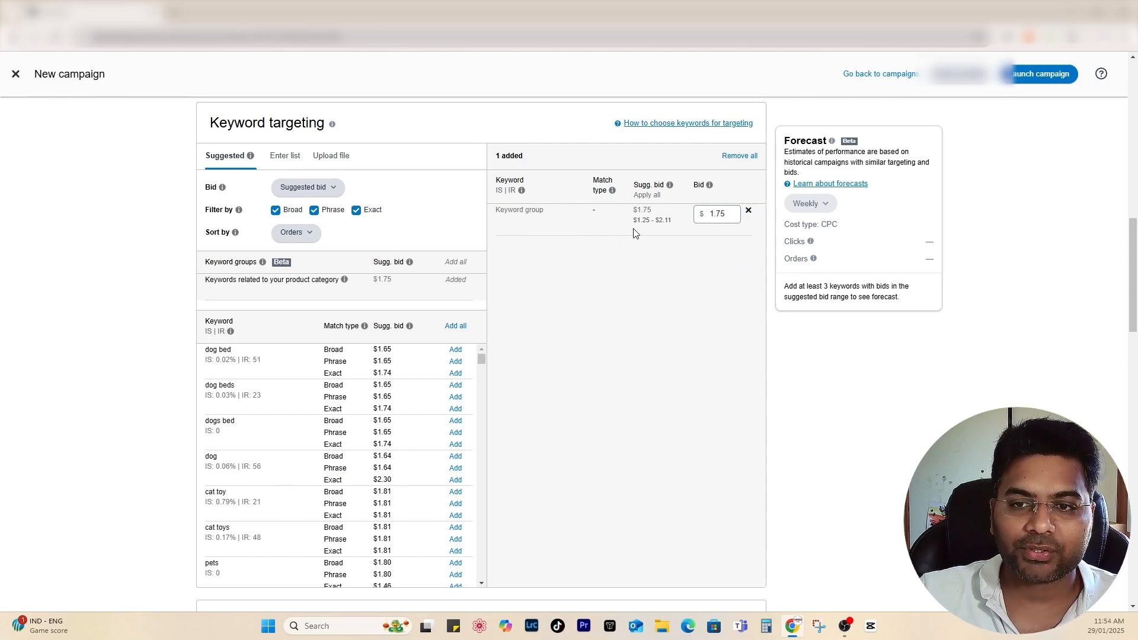
drag(637, 220, 652, 221)
drag(724, 213, 717, 214)
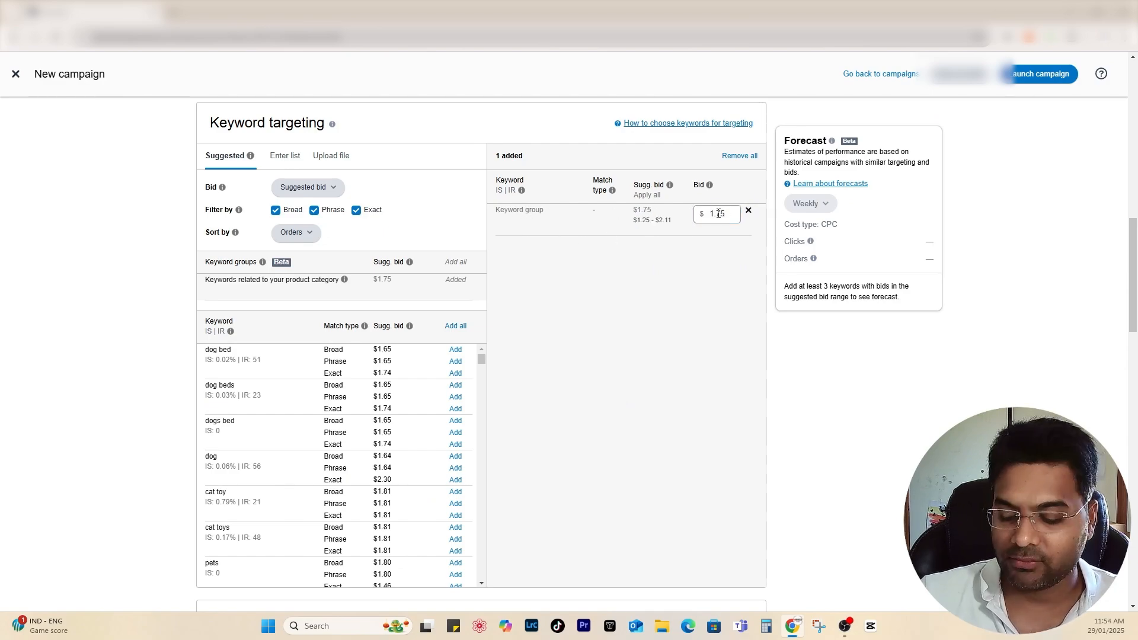
text(25)
click(645, 333)
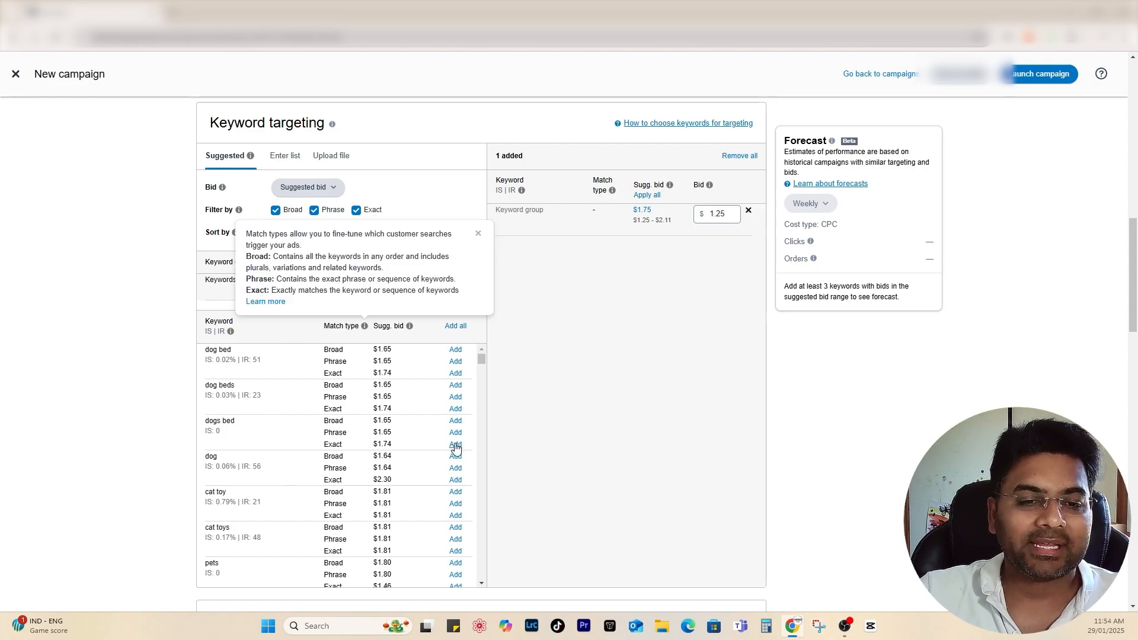
Add the broad and phrase matches of dog bed, dog beds and dogs bed, plus all three match types of calming dog bed.
click(456, 350)
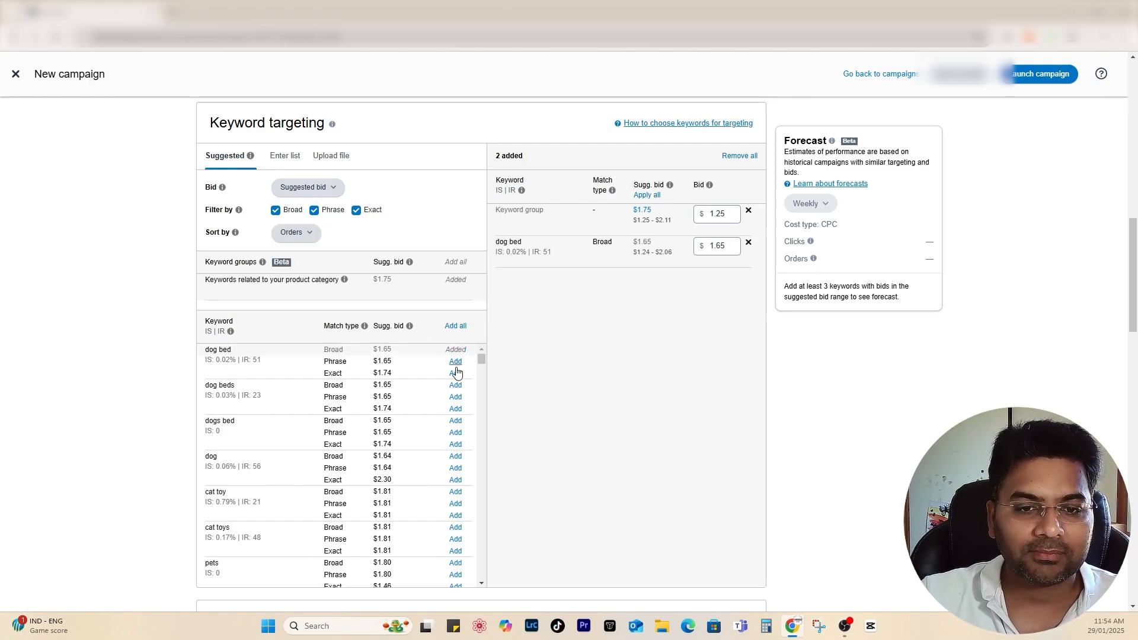
click(455, 362)
click(455, 385)
click(455, 398)
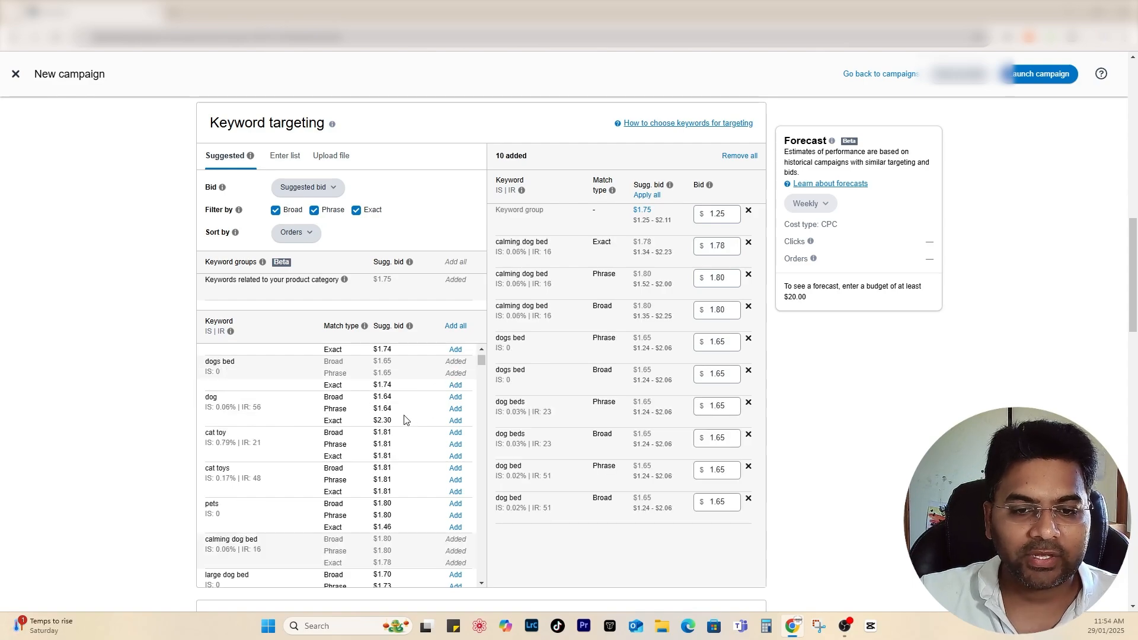
Compare the suggested bids of the exact, phrase and broad match types for the dog bed keywords.
scroll(406, 419, up, 1)
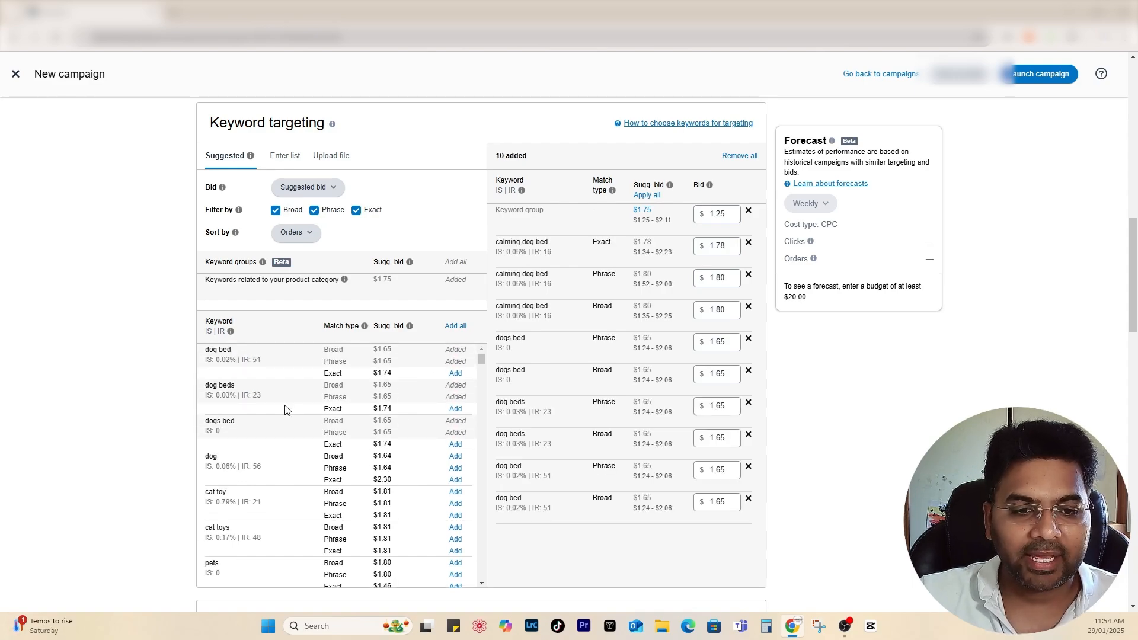
drag(399, 413, 382, 411)
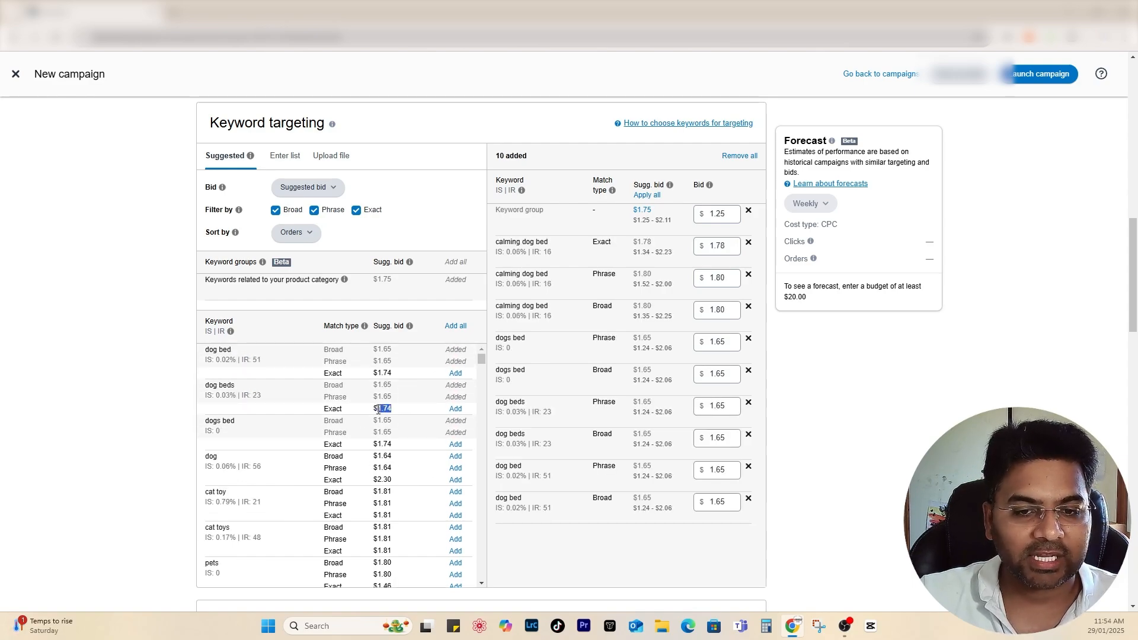
click(386, 375)
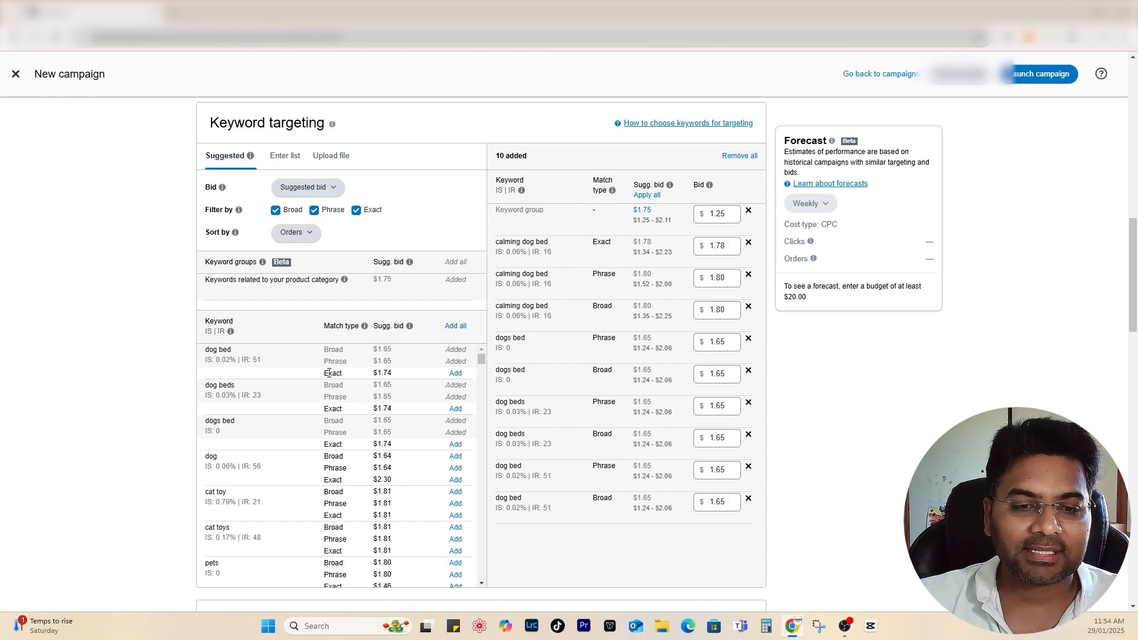
mouse_move(326, 374)
mouse_down()
mouse_move(349, 374)
mouse_move(344, 361)
mouse_up()
click(343, 360)
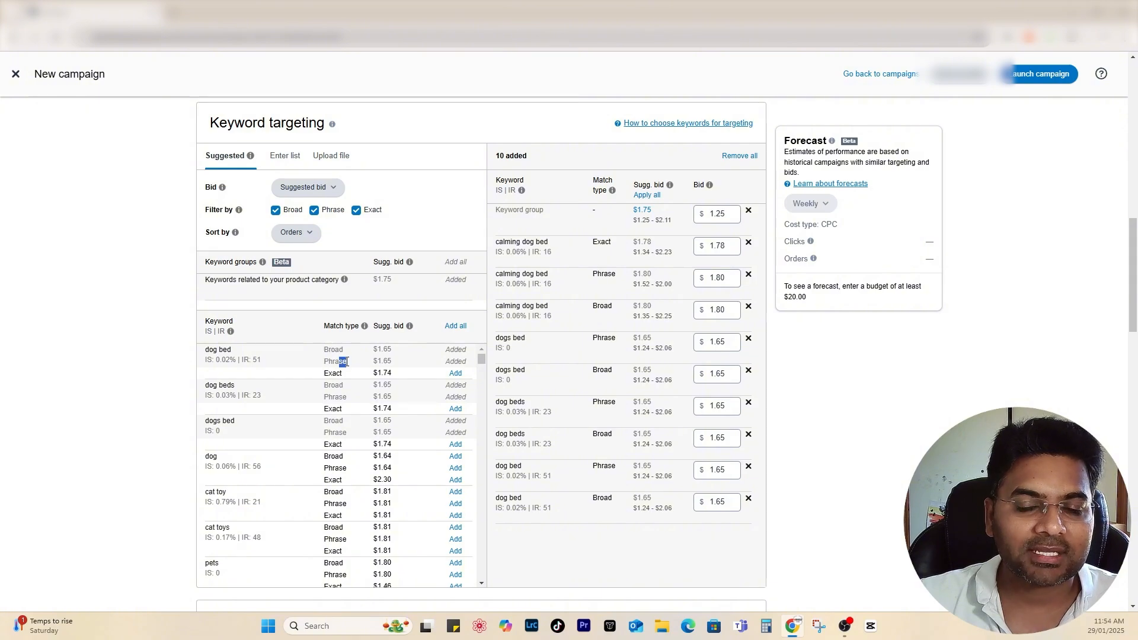
click(347, 363)
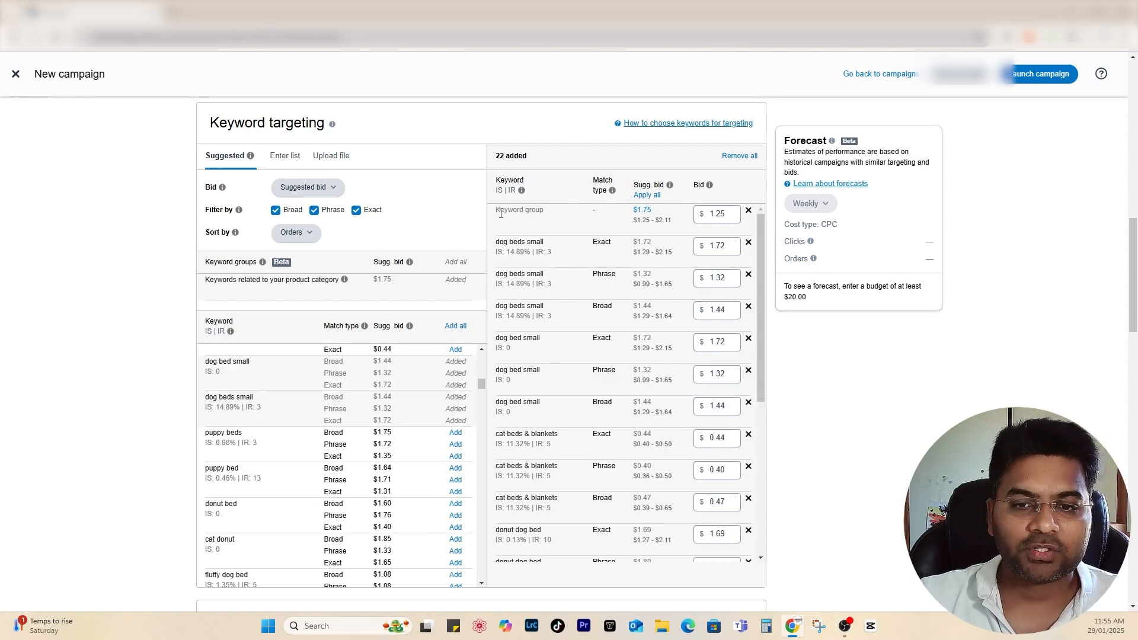
Review the remaining suggested keywords, the campaign bidding strategy and the top-of-search bid adjustment.
scroll(231, 374, down, 4)
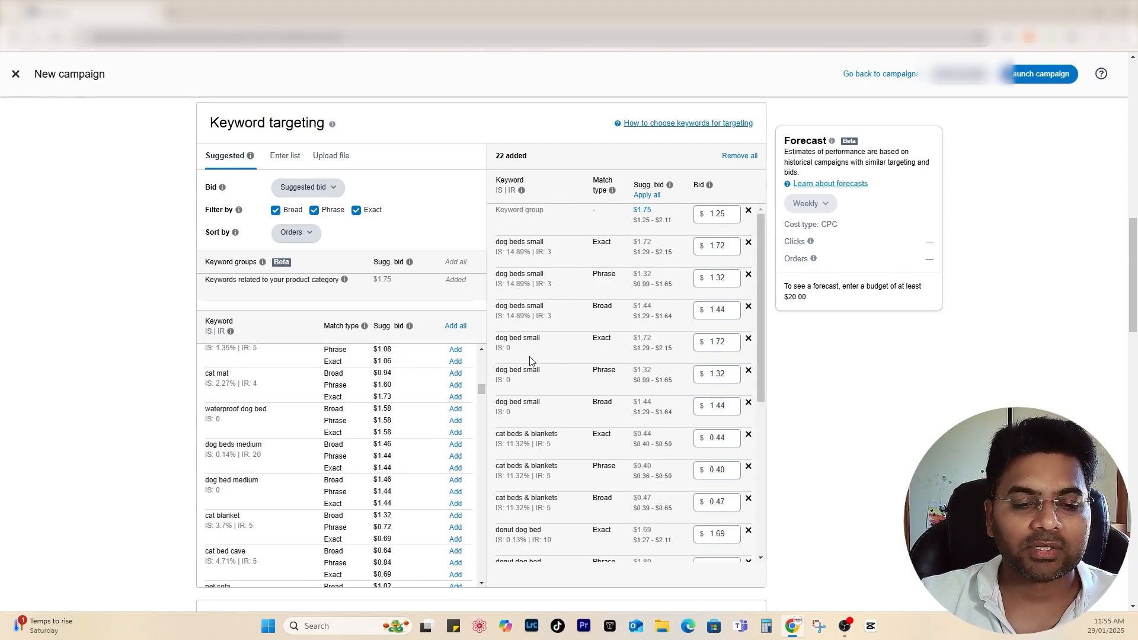
scroll(532, 362, down, 5)
scroll(917, 404, down, 15)
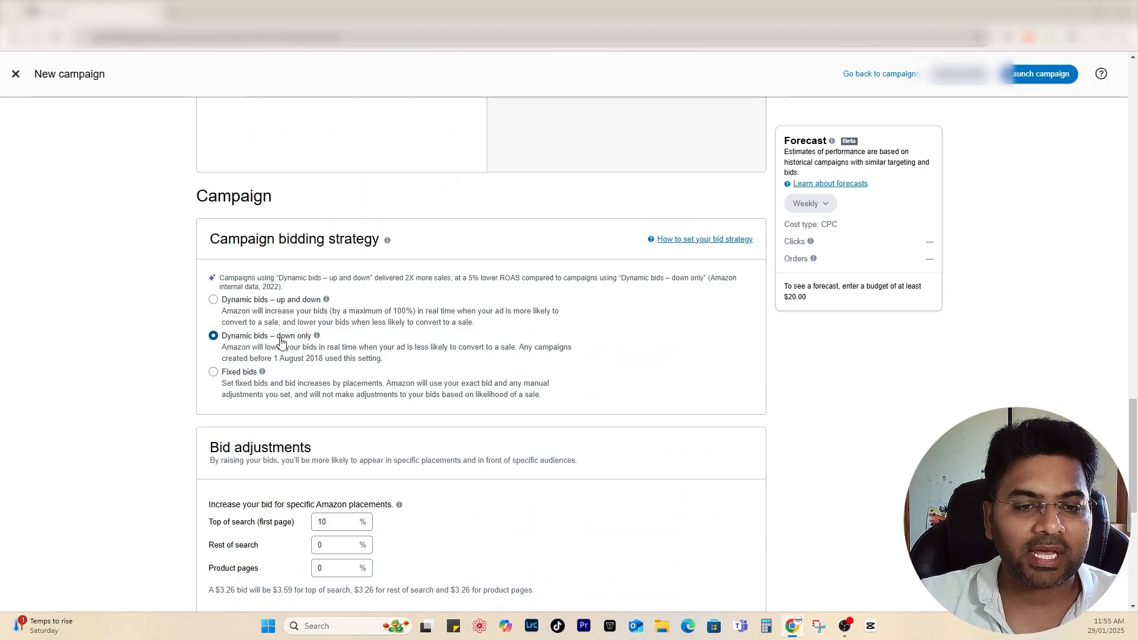
scroll(363, 371, down, 4)
double_click(324, 285)
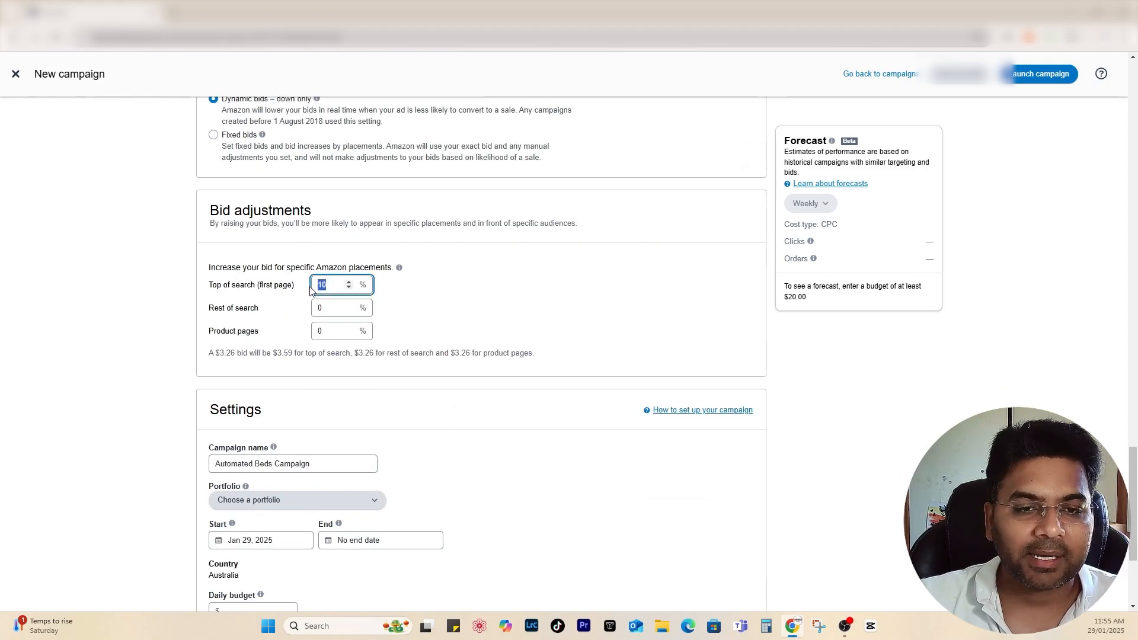
click(480, 294)
Rename the campaign as "Manual Beds Campaign".
scroll(368, 298, down, 3)
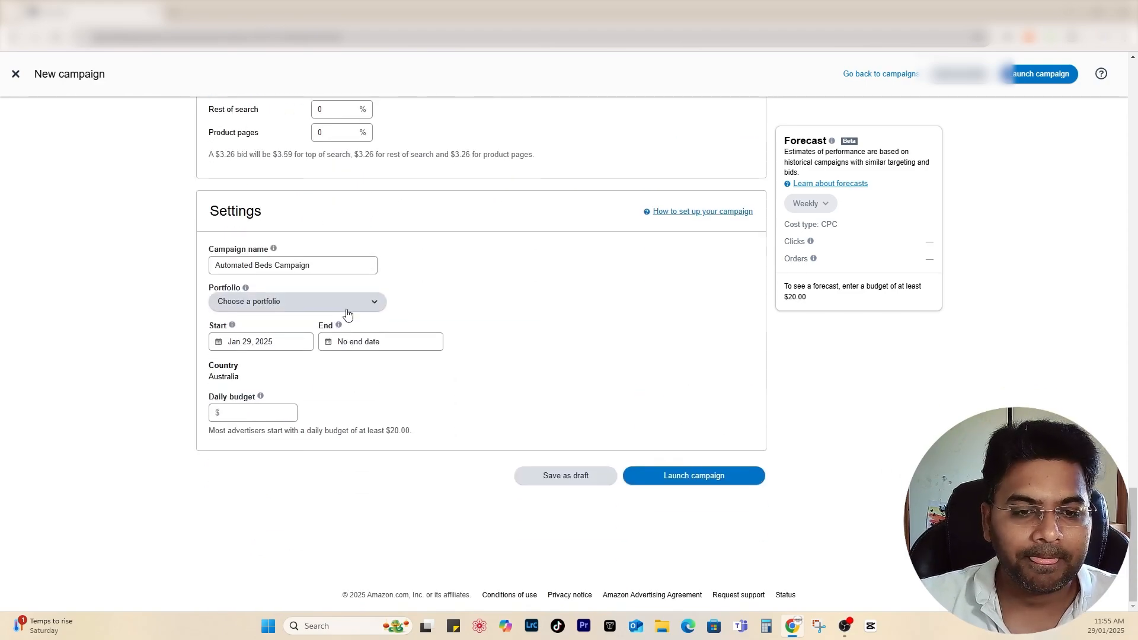
double_click(242, 266)
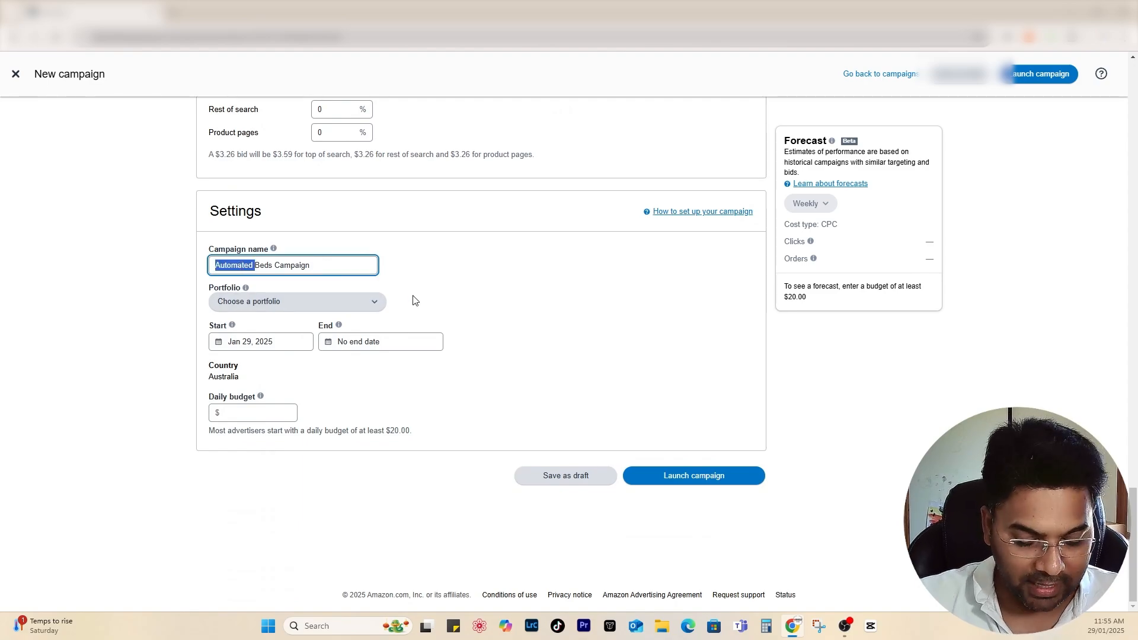
text(Manual)
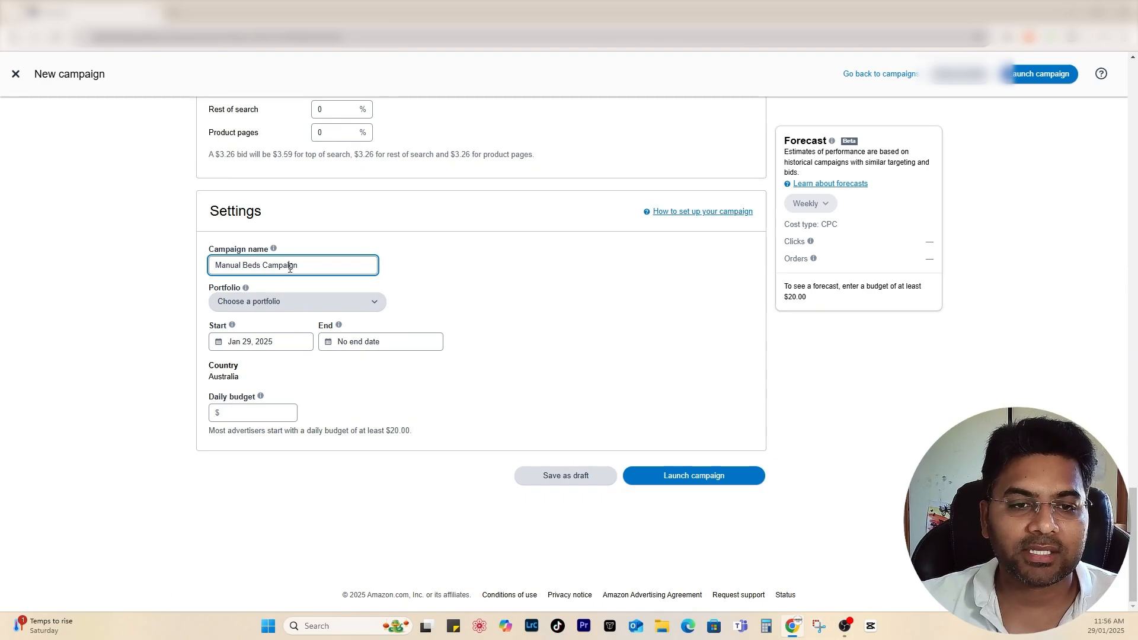
Set the campaign's daily budget to $5.00.
click(236, 413)
text(5)
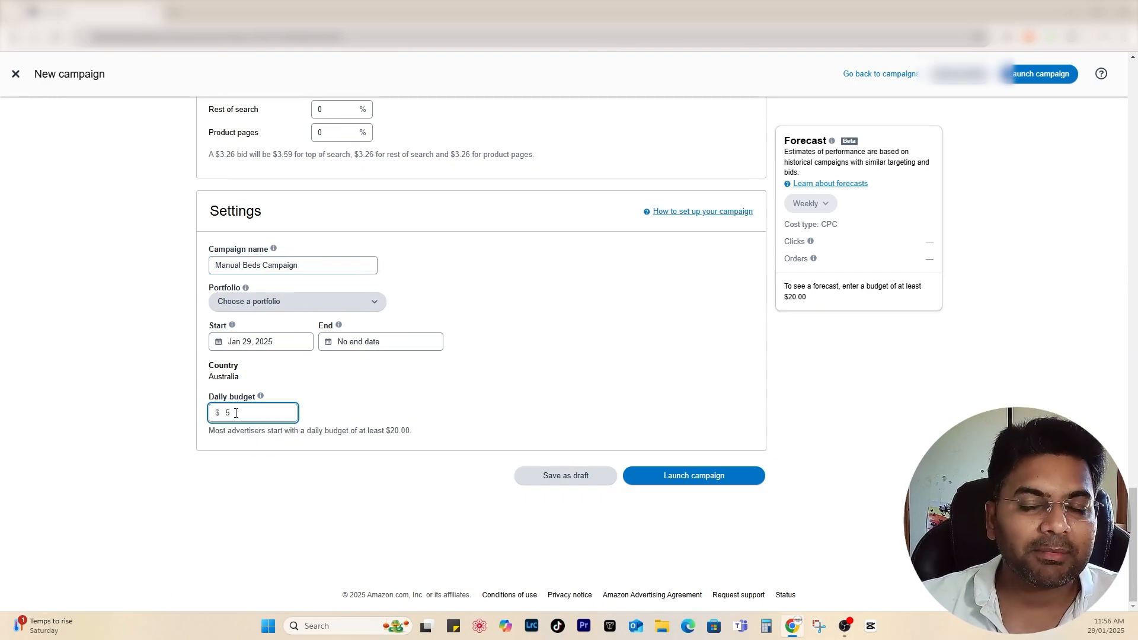
click(384, 396)
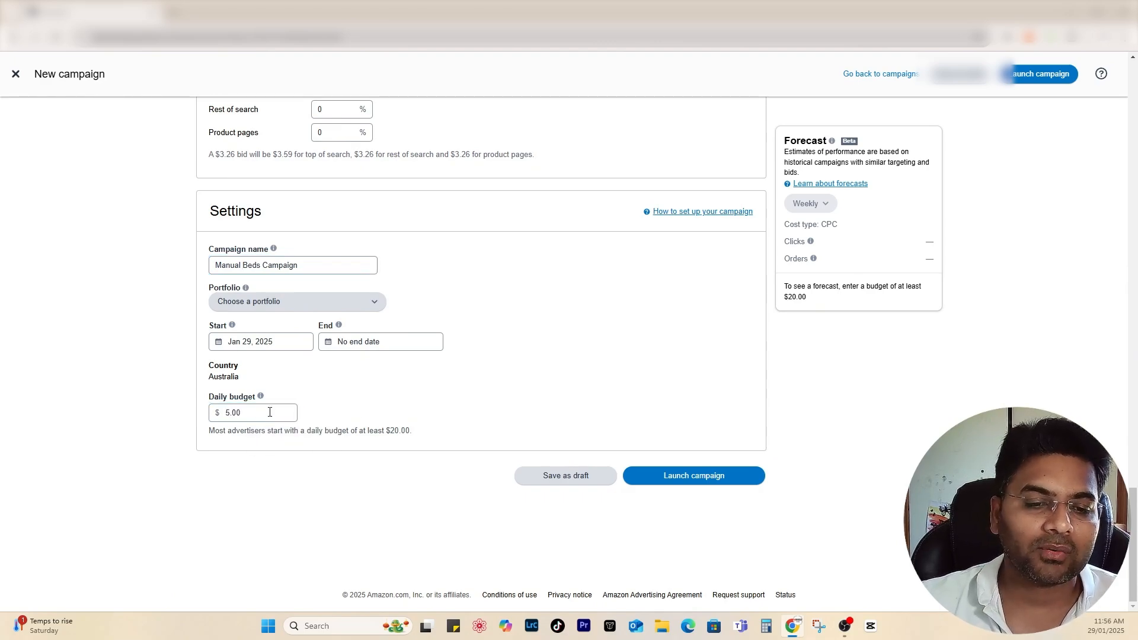
Set the campaign's daily budget to $10.00.
drag(269, 412, 180, 417)
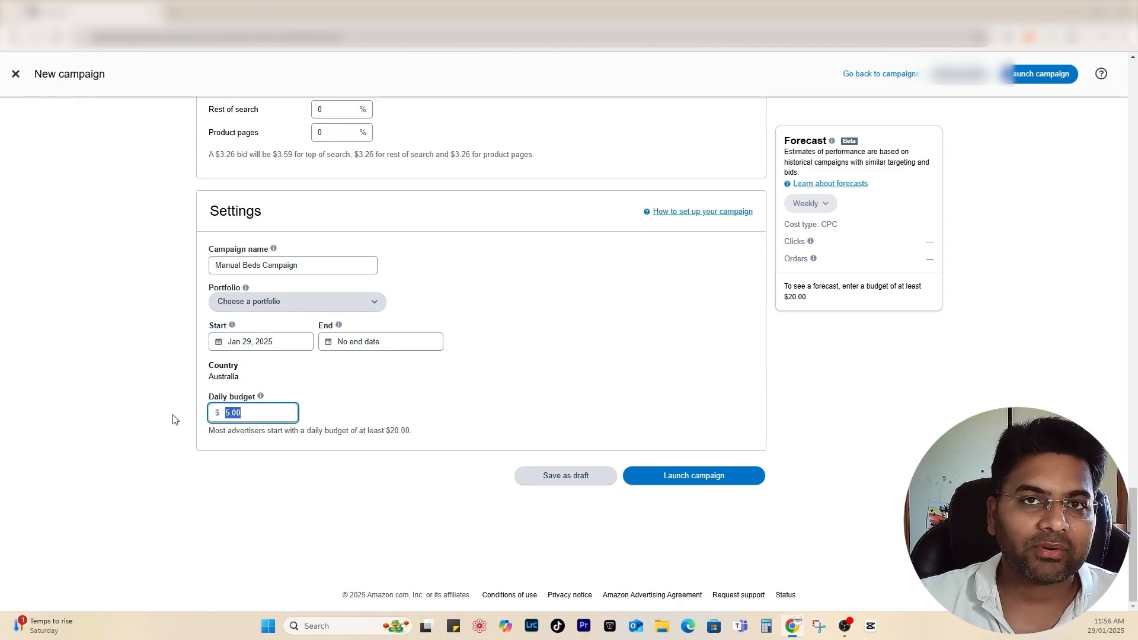
text(10)
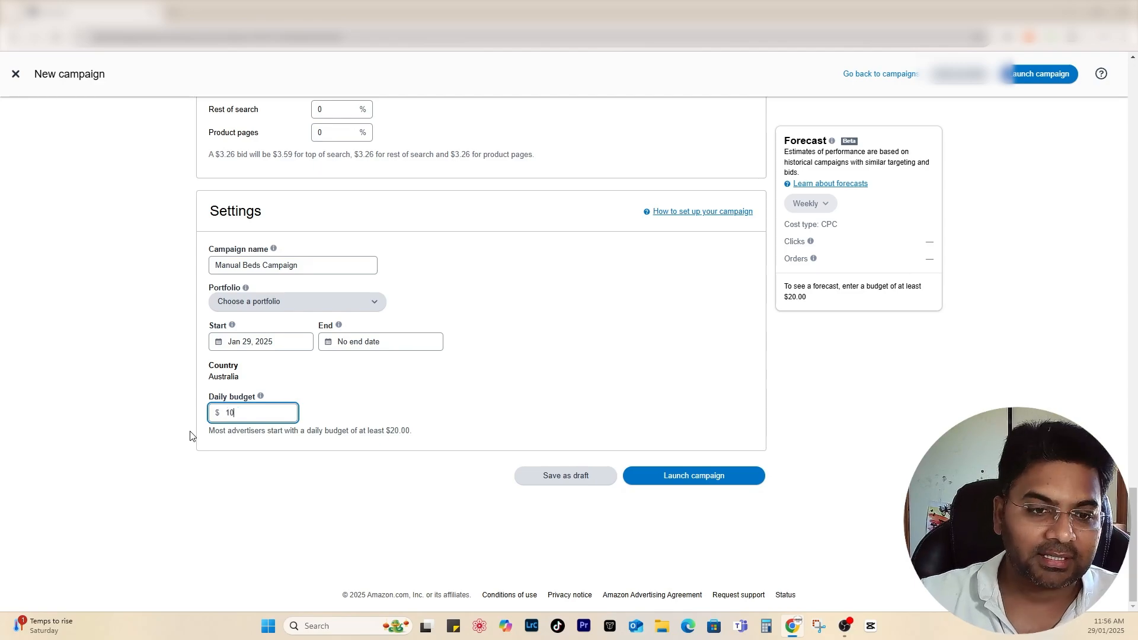
click(232, 440)
click(234, 416)
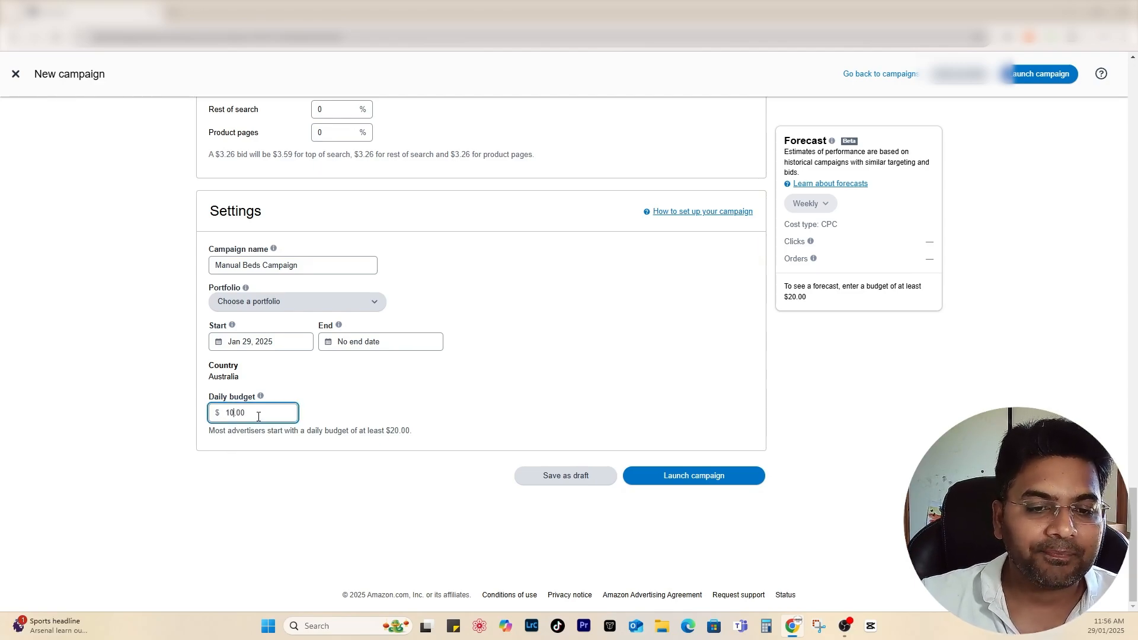
click(708, 484)
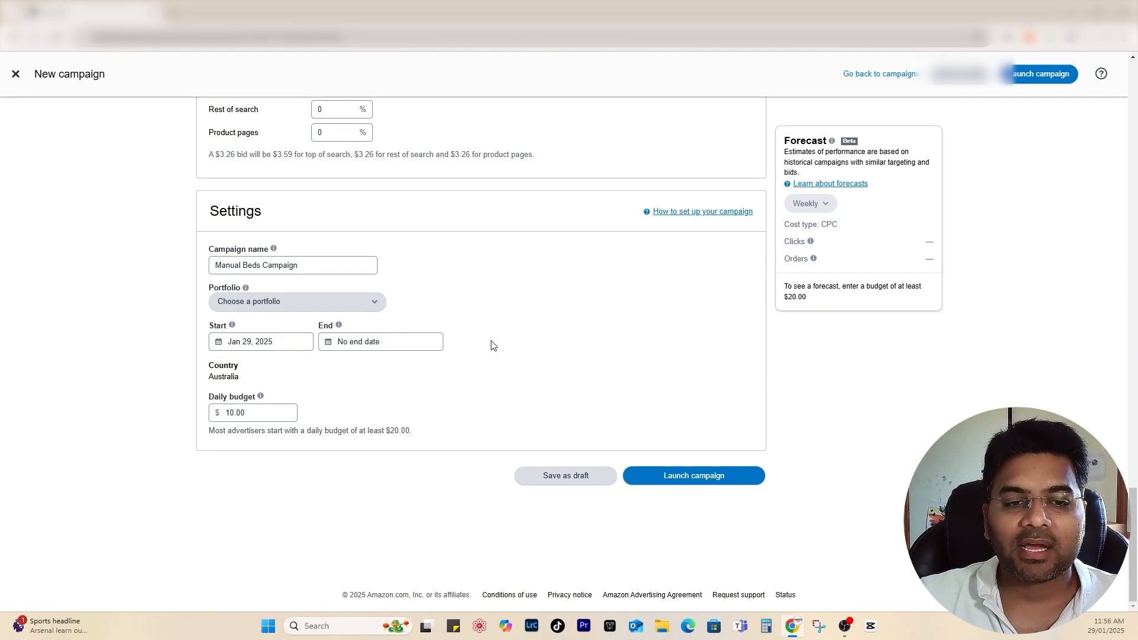
Leave the new campaign form without launching it and open the list of existing campaigns in the campaign manager.
scroll(483, 336, up, 15)
scroll(484, 337, up, 10)
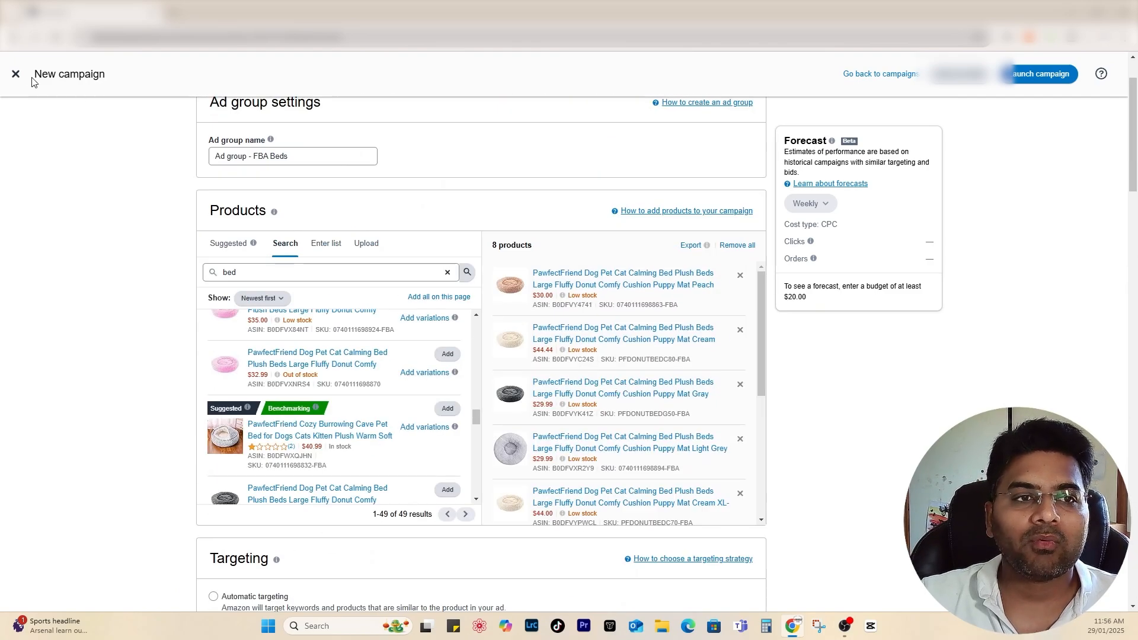
click(16, 73)
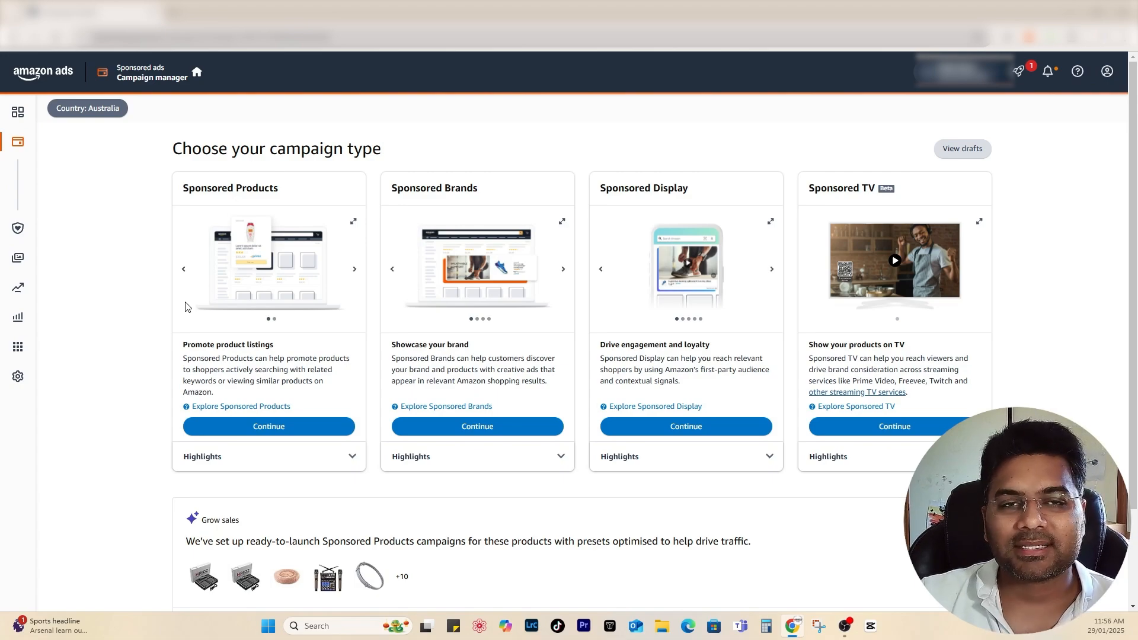
click(172, 83)
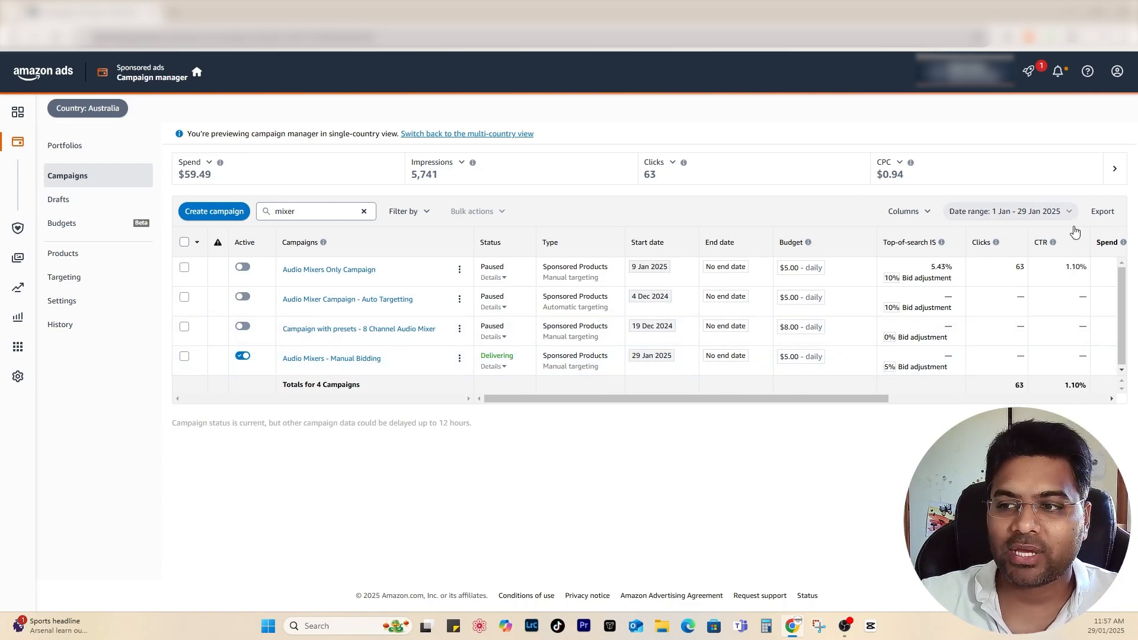
Set the campaign list's date range to 1 December through 31 December 2024.
click(1015, 213)
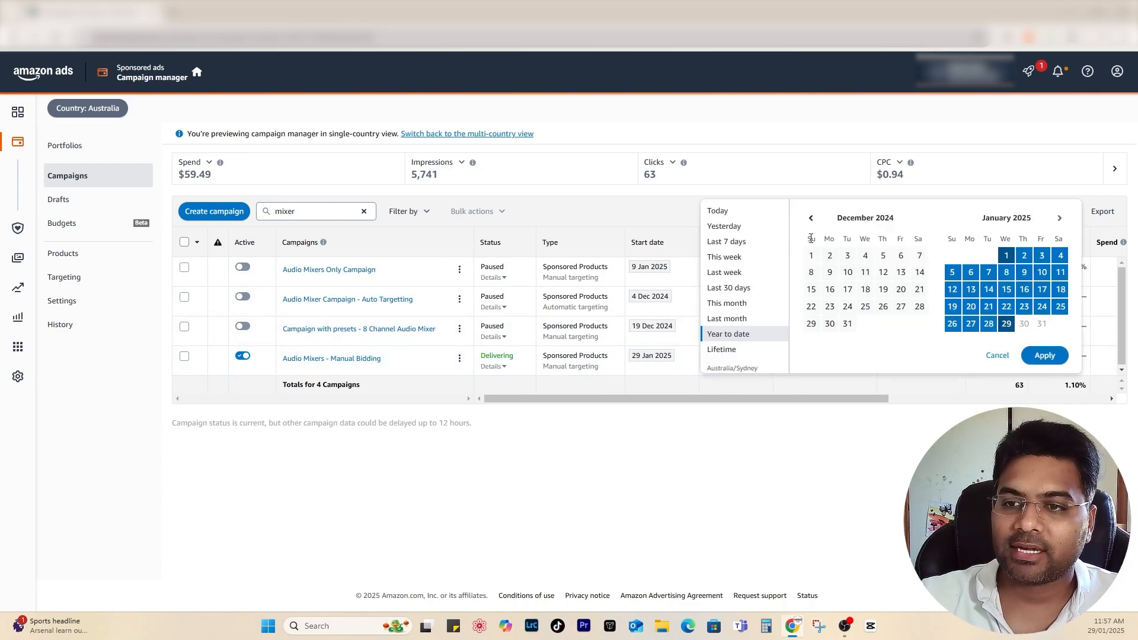
click(811, 255)
click(848, 324)
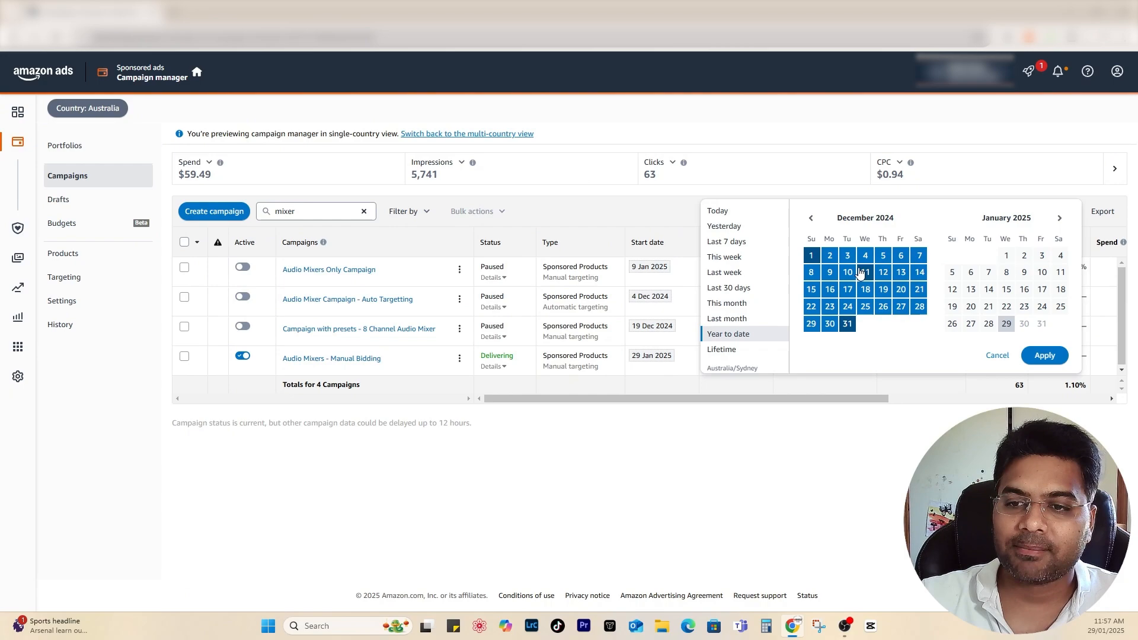
click(1045, 356)
Examine the orders, sales and ROAS of the listed campaigns, focusing on the Dog Flea Collar- PPC Campaign.
scroll(579, 317, down, 3)
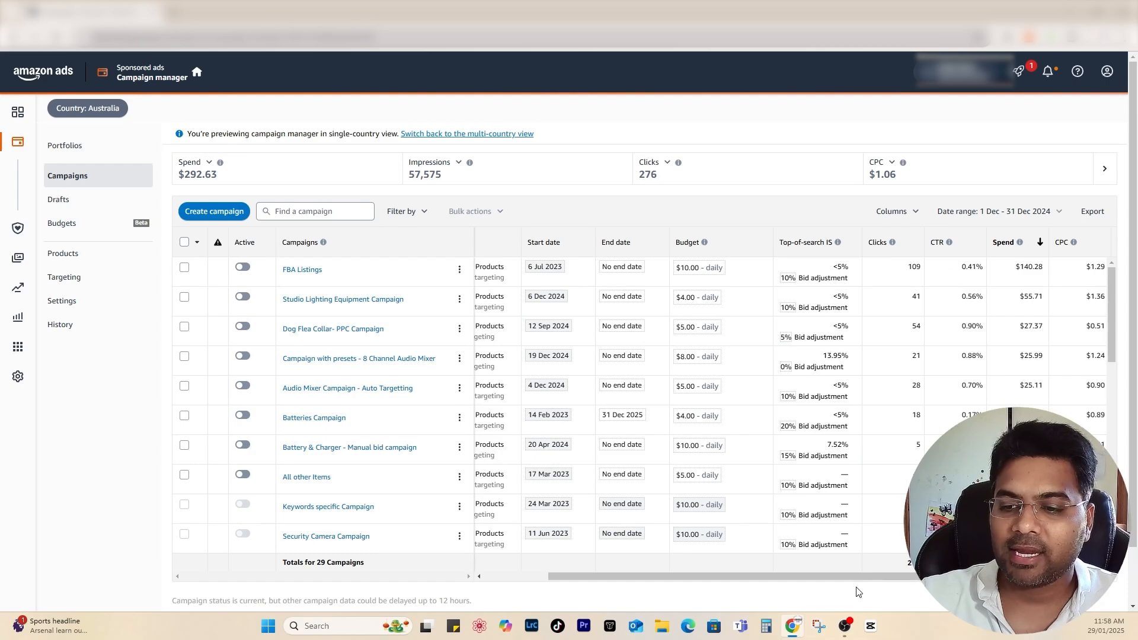
drag(858, 576, 1015, 577)
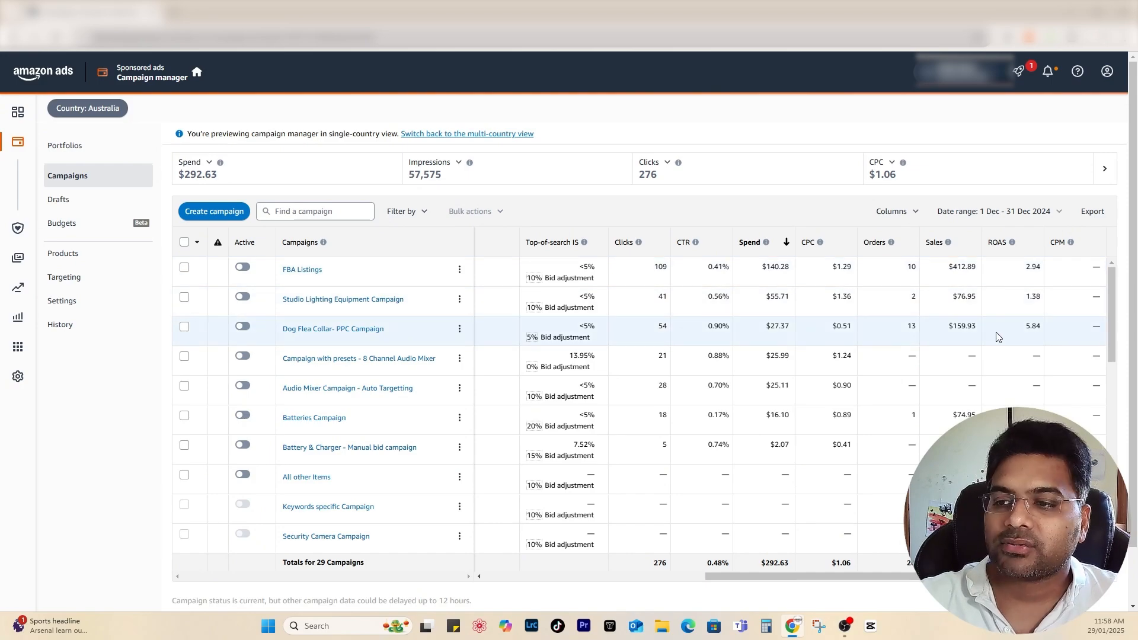
drag(1045, 331, 1023, 332)
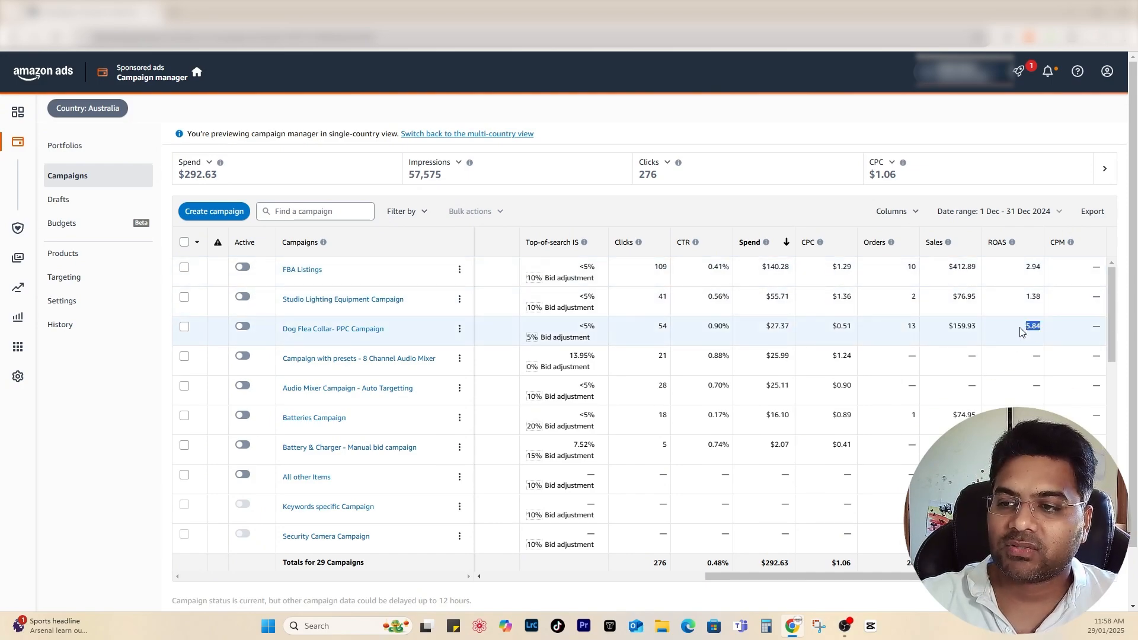
Open the Studio Lighting Equipment Campaign and show its ad groups for the date range 1 December to 31 December 2024.
click(1033, 332)
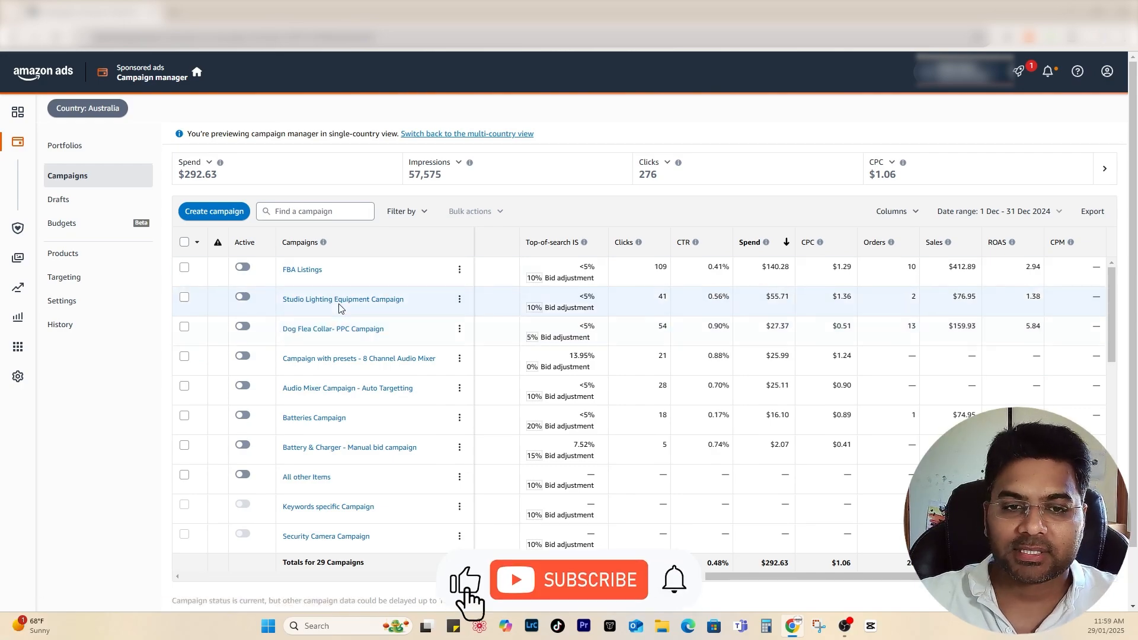
click(340, 302)
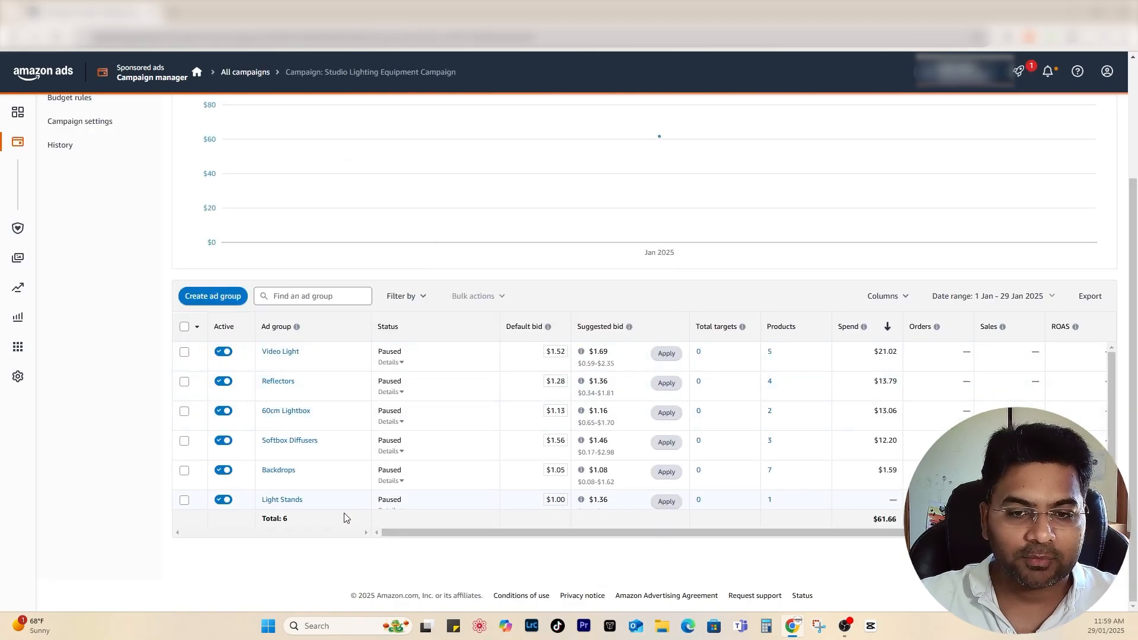
drag(573, 537, 583, 538)
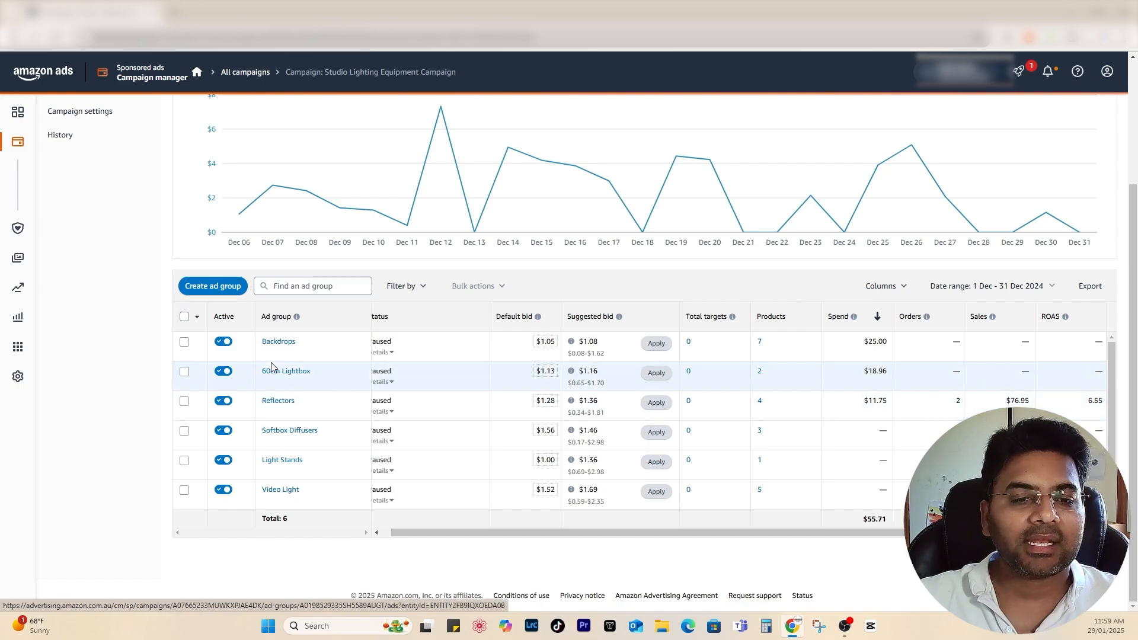
Deactivate the Backdrops, 60cm Lightbox, Softbox Diffusers, Light Stands and Video Light ad groups, leaving out Reflectors.
click(224, 344)
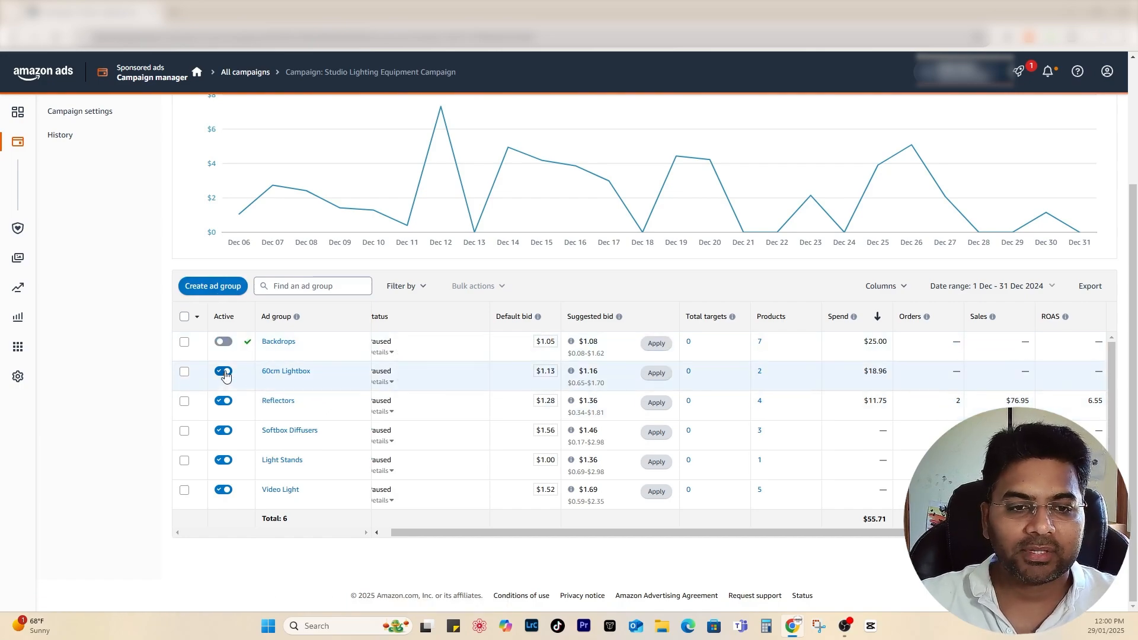
click(223, 372)
click(226, 431)
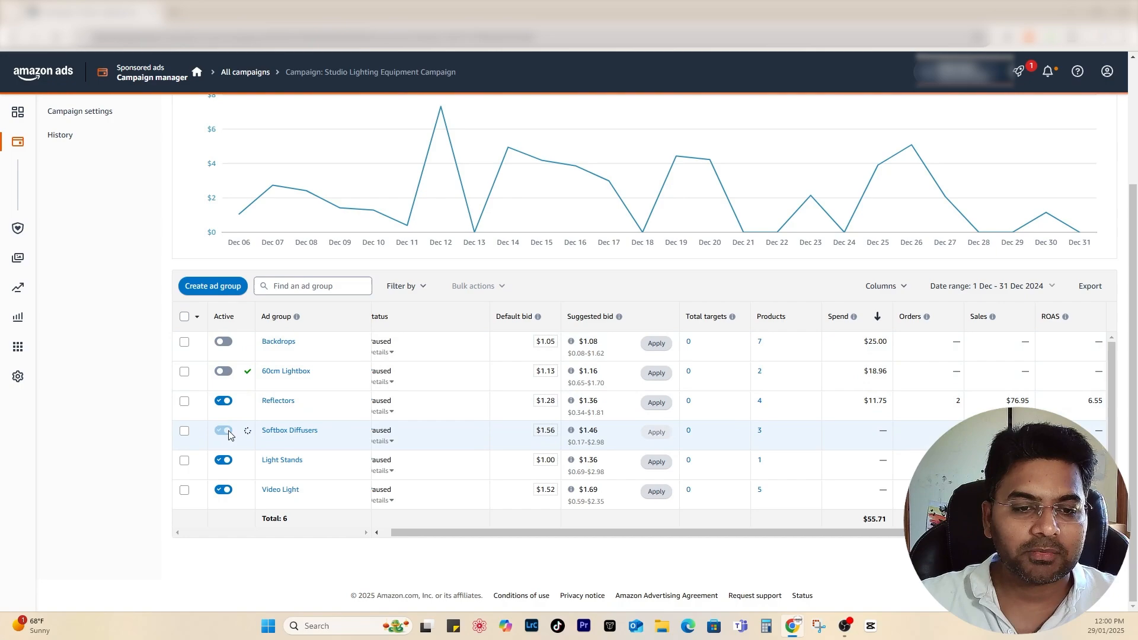
click(223, 461)
click(224, 491)
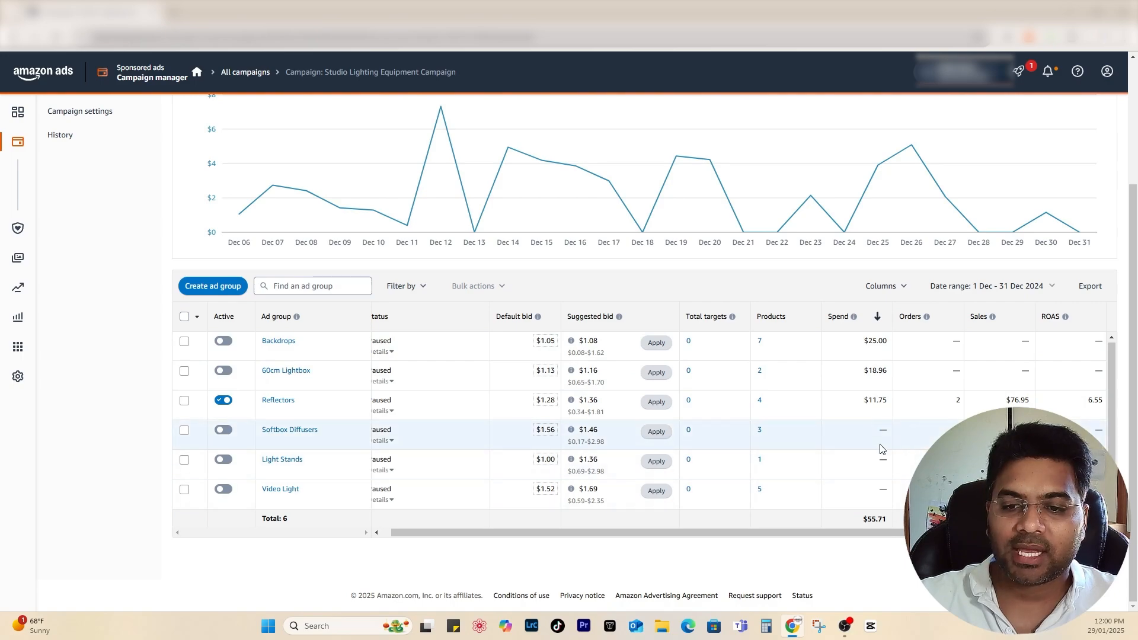
Reactivate the Softbox Diffusers, Light Stands and Video Light ad groups.
click(224, 430)
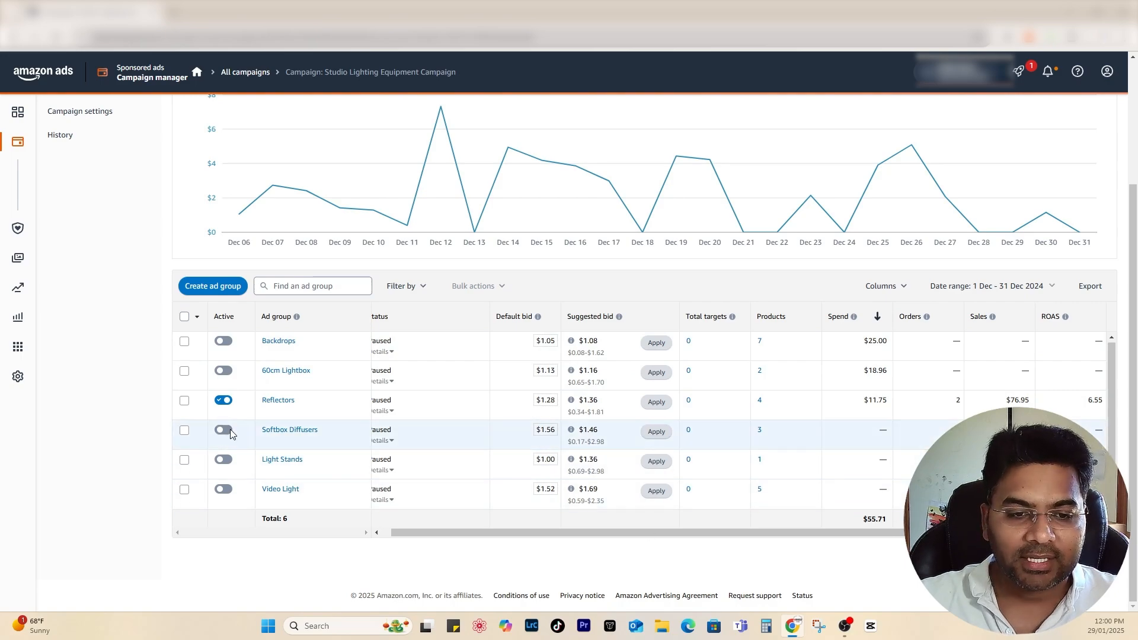
click(225, 462)
click(225, 490)
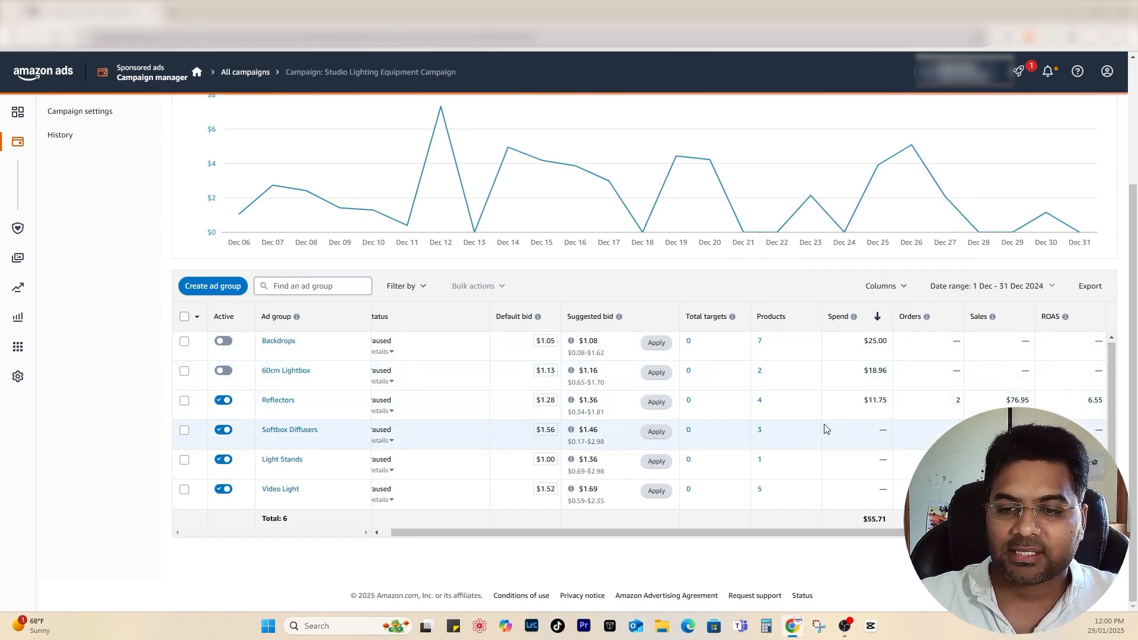
Apply the suggested bids to the Reflectors ($1.36), Softbox Diffusers ($1.46), Light Stands ($1.36) and Video Light ($1.69) ad groups.
drag(599, 402, 572, 402)
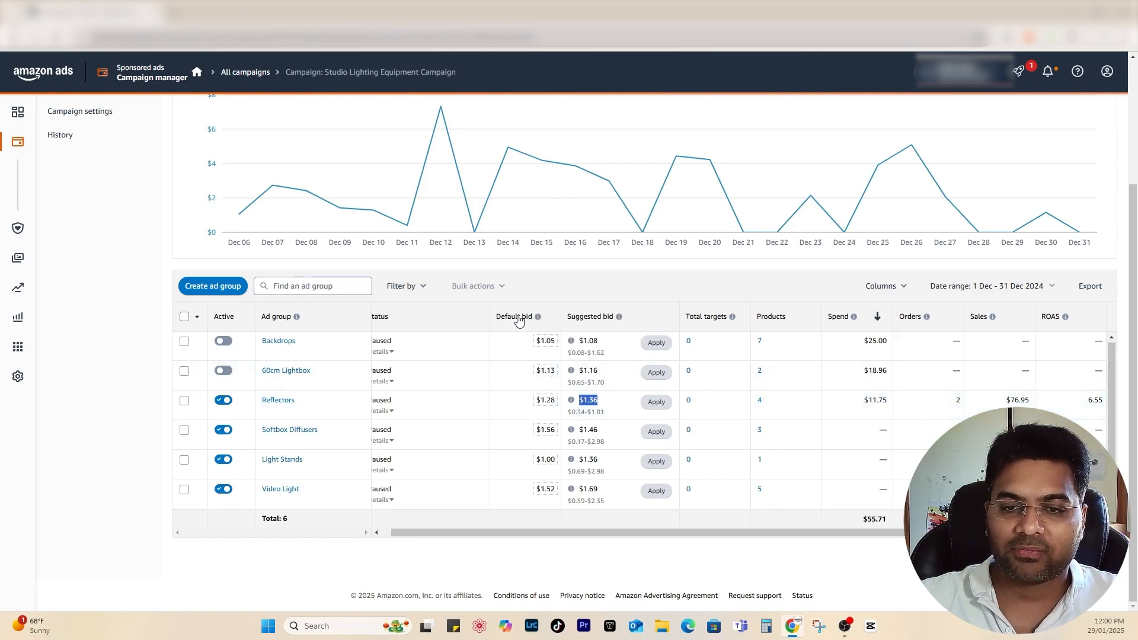
click(600, 412)
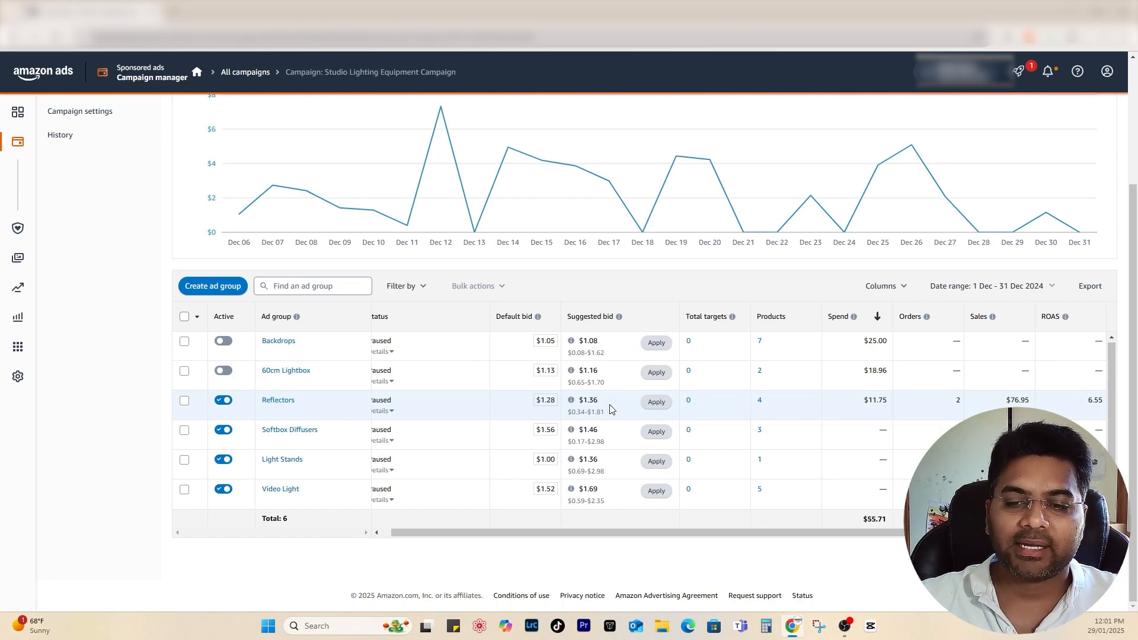
click(656, 402)
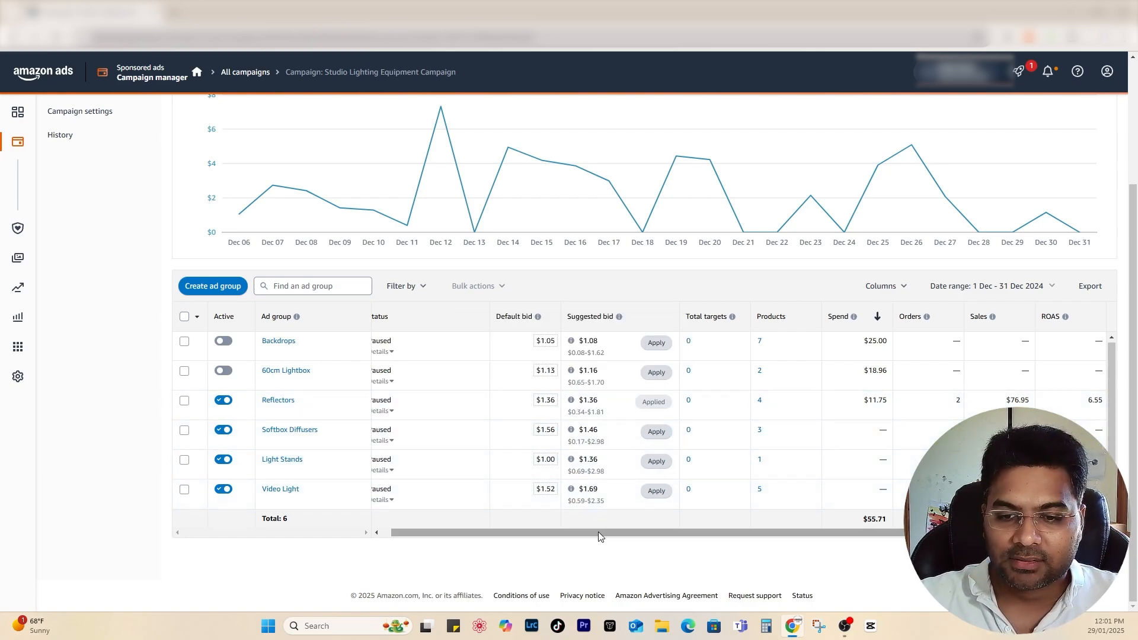
scroll(596, 438, left, 1)
double_click(593, 436)
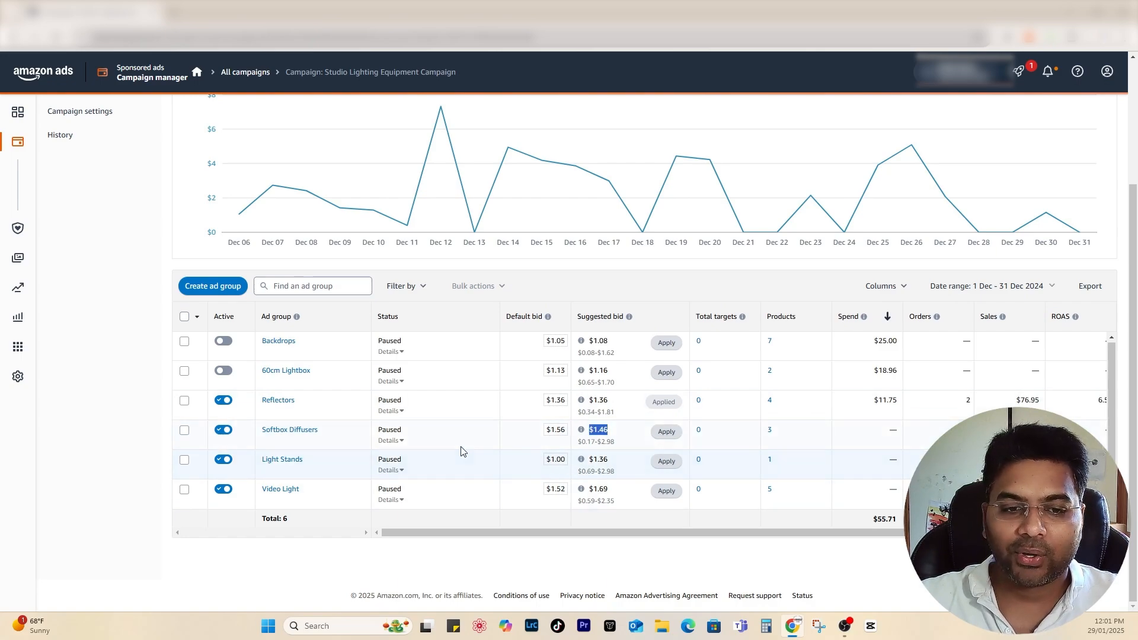
click(667, 432)
click(671, 466)
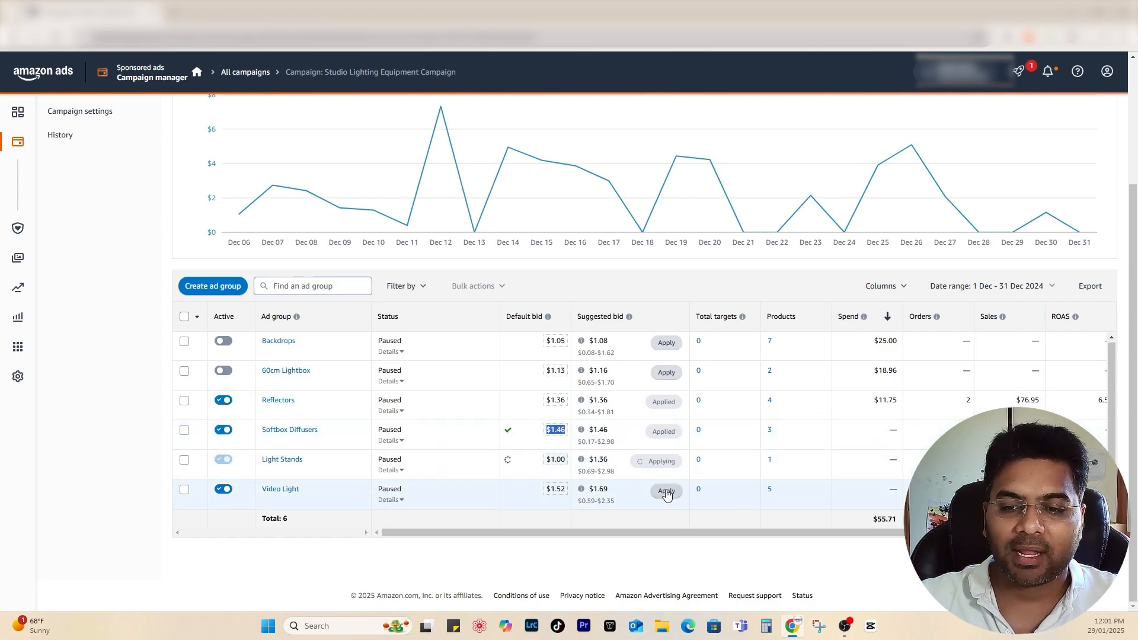
click(666, 490)
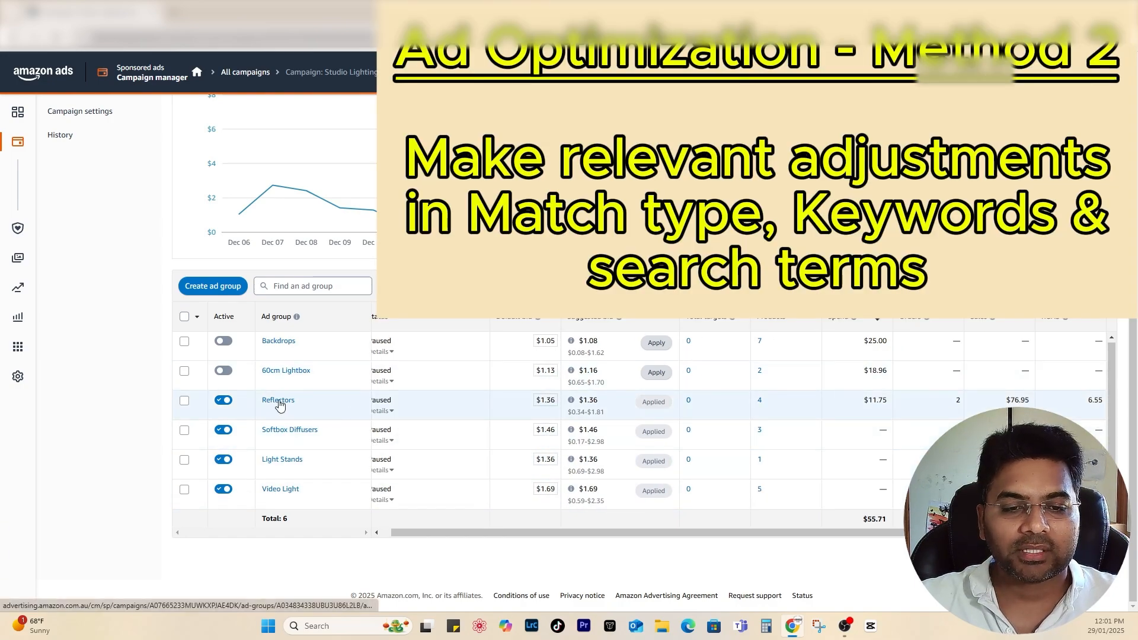
In the Backdrops ad group's targeting, deactivate the Close match and Substitutes targets.
click(289, 343)
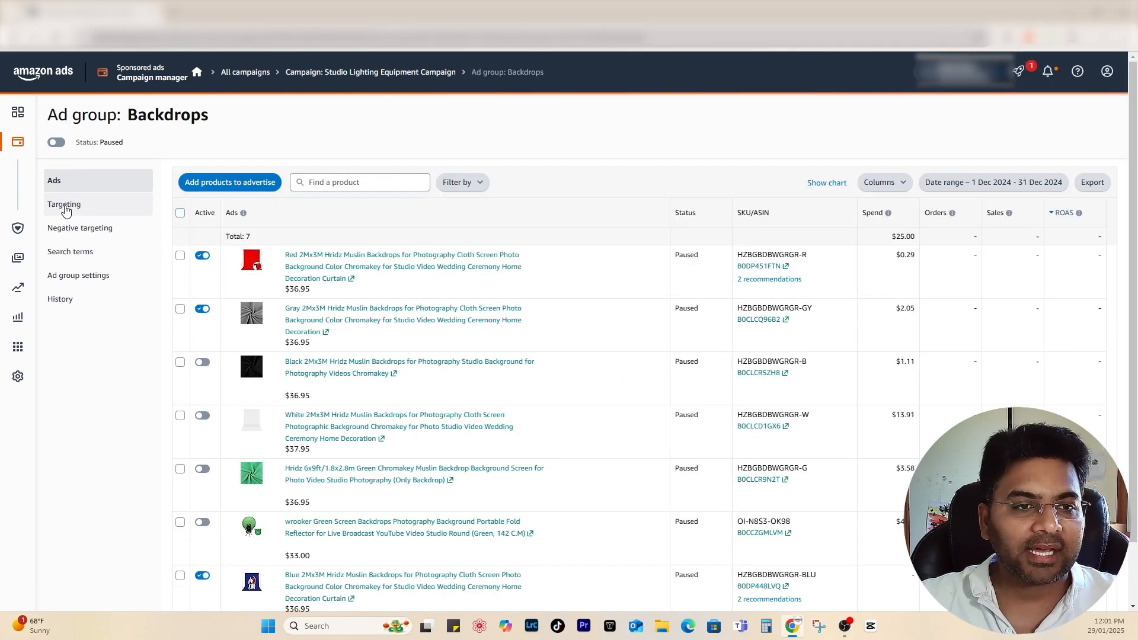
click(65, 208)
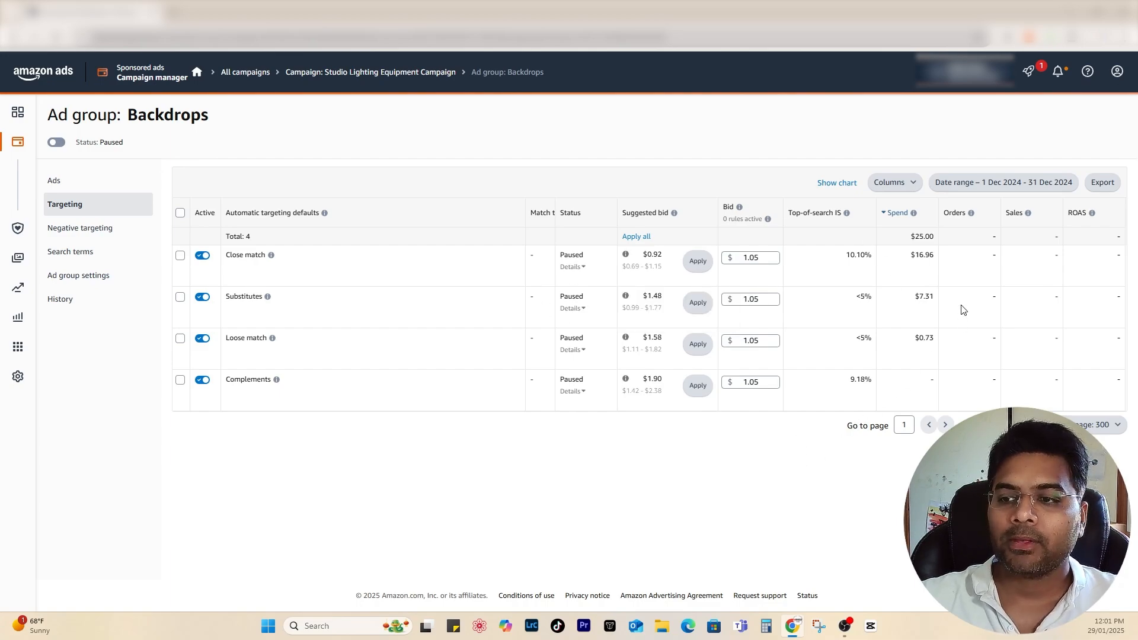
drag(934, 259, 922, 259)
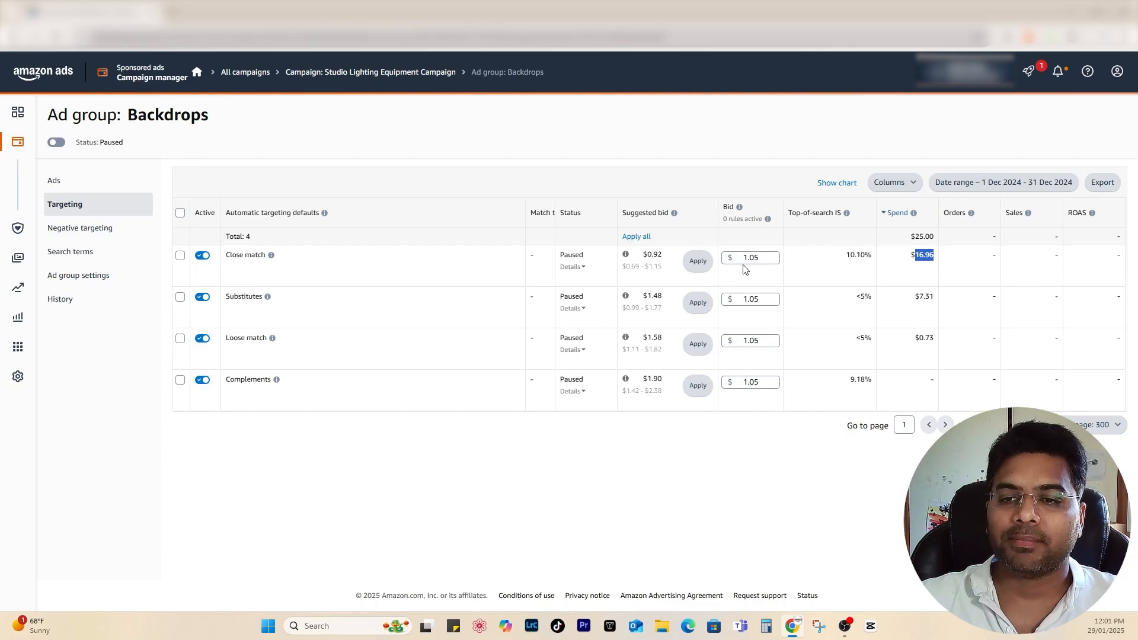
click(208, 259)
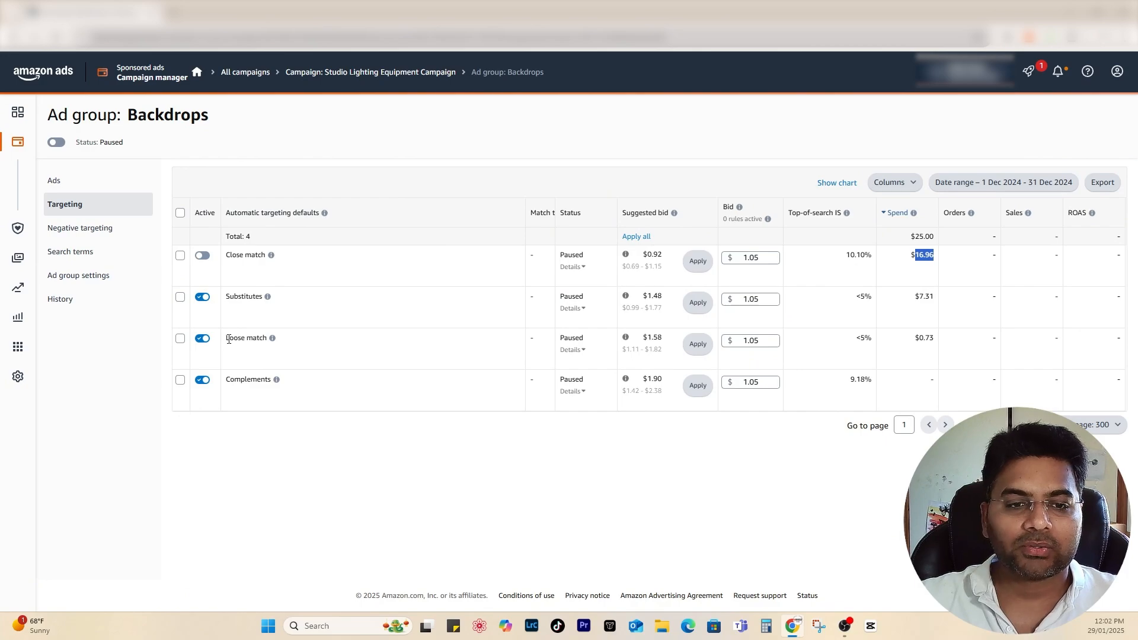
drag(229, 339, 250, 337)
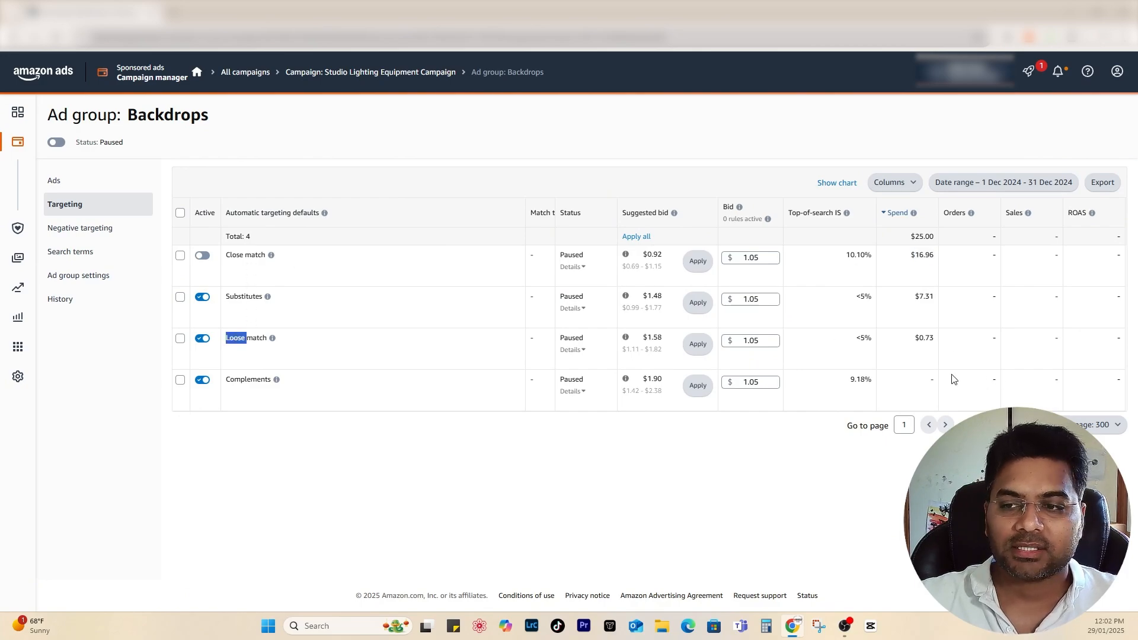
drag(922, 341, 939, 342)
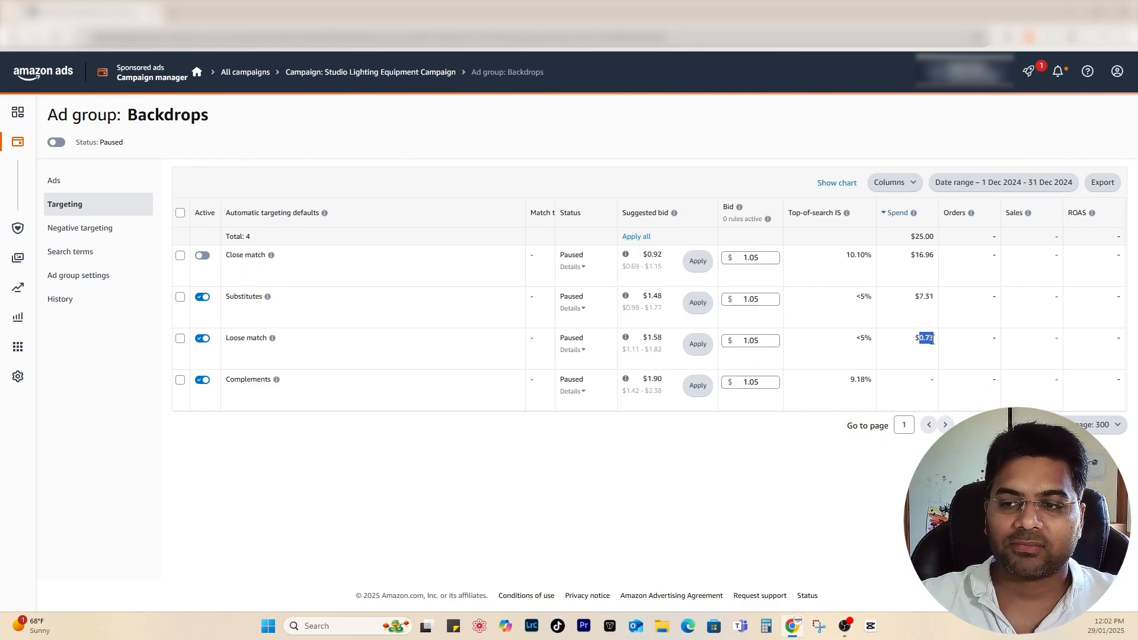
click(203, 297)
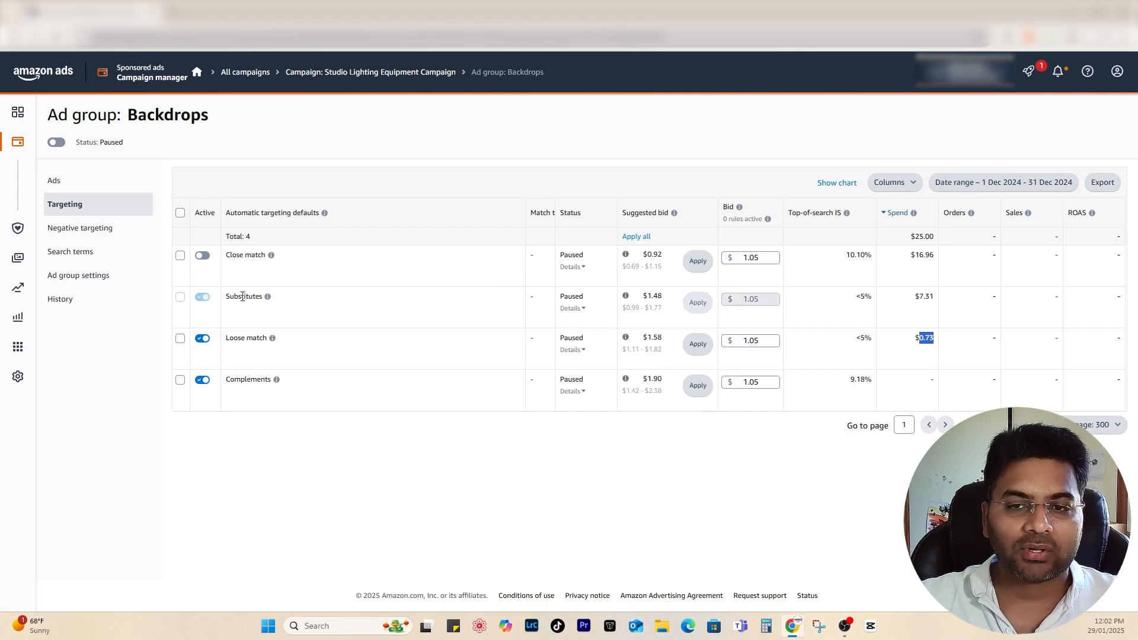
Apply the suggested bids of $1.58 to Loose match and $1.90 to Complements in the Backdrops targeting.
click(698, 344)
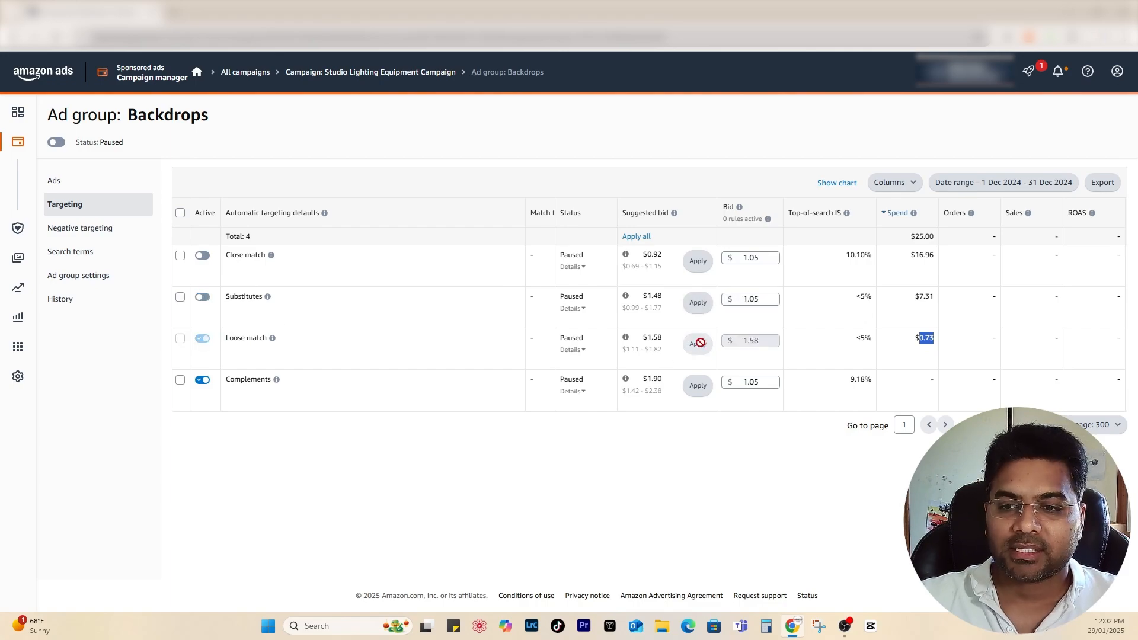
click(694, 388)
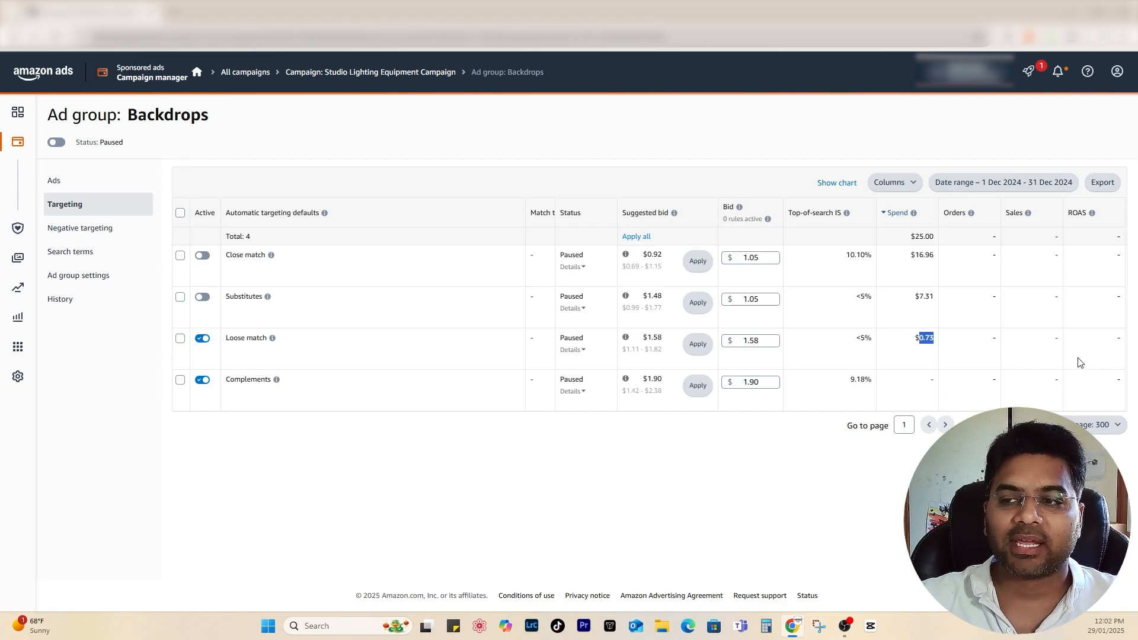
click(982, 347)
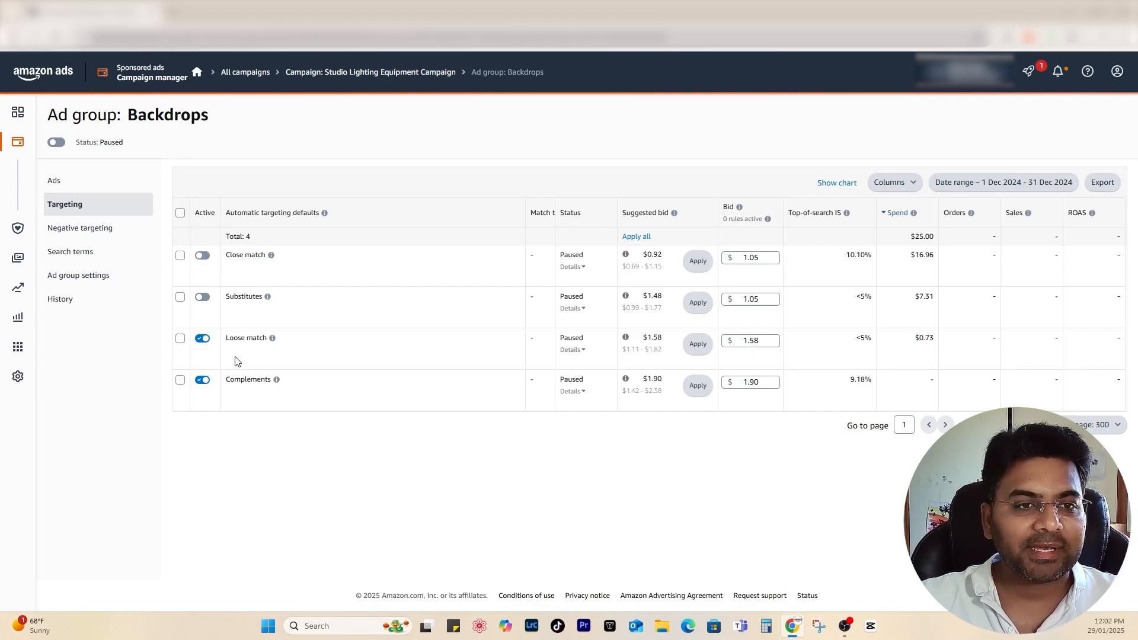
Return to the Studio Lighting Equipment Campaign, reactivate the Backdrops ad group and apply its suggested bid of $1.08.
click(341, 74)
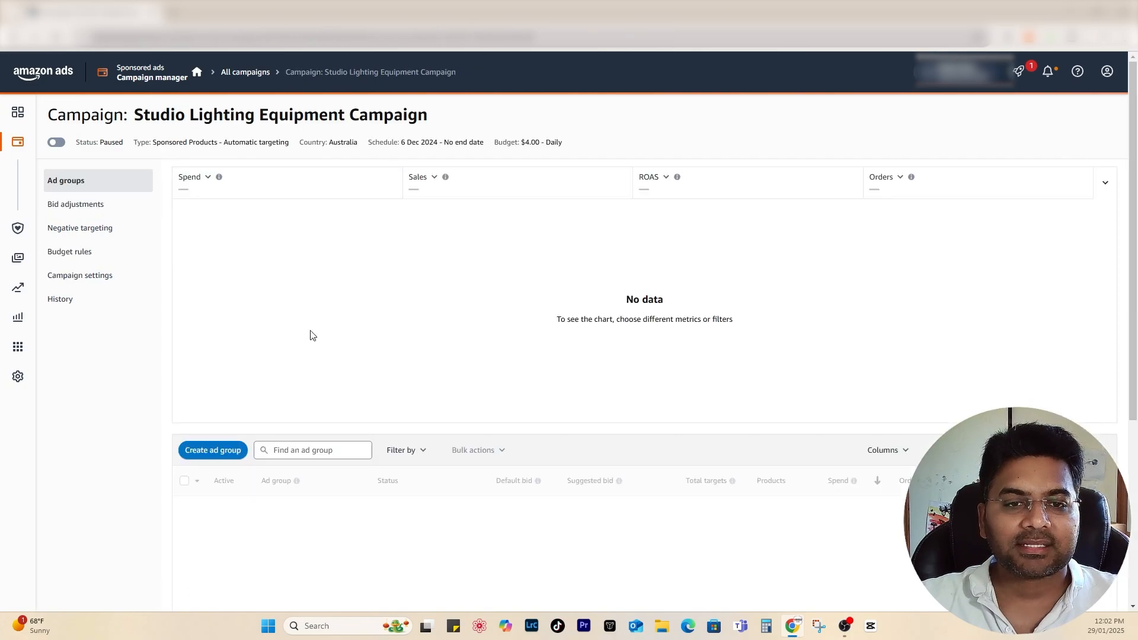
scroll(237, 399, down, 5)
scroll(125, 335, down, 1)
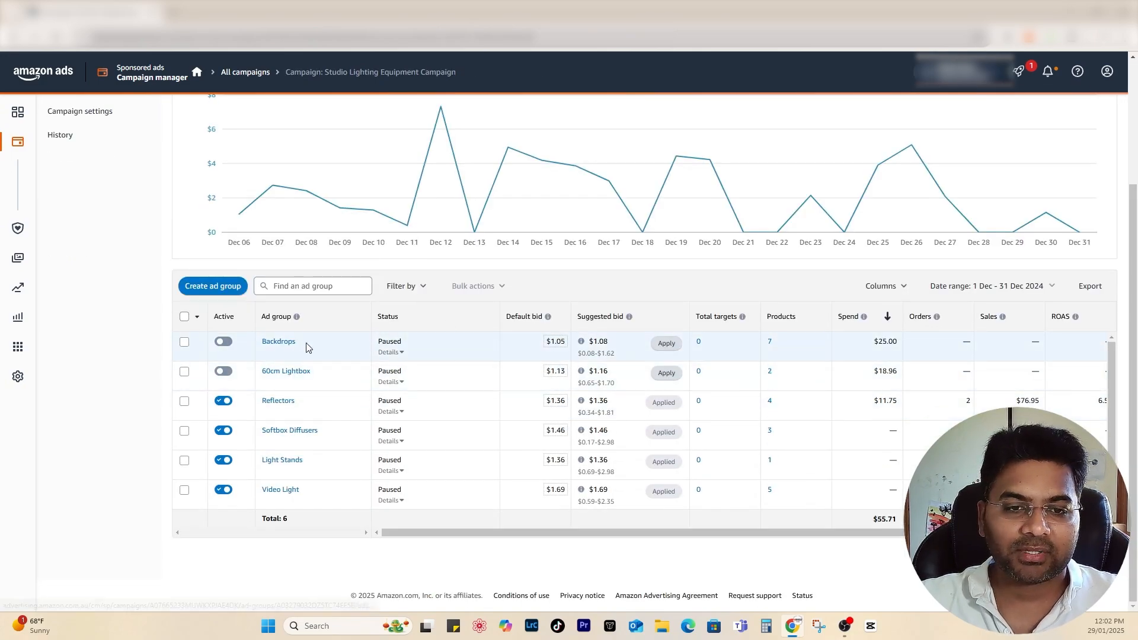
click(228, 346)
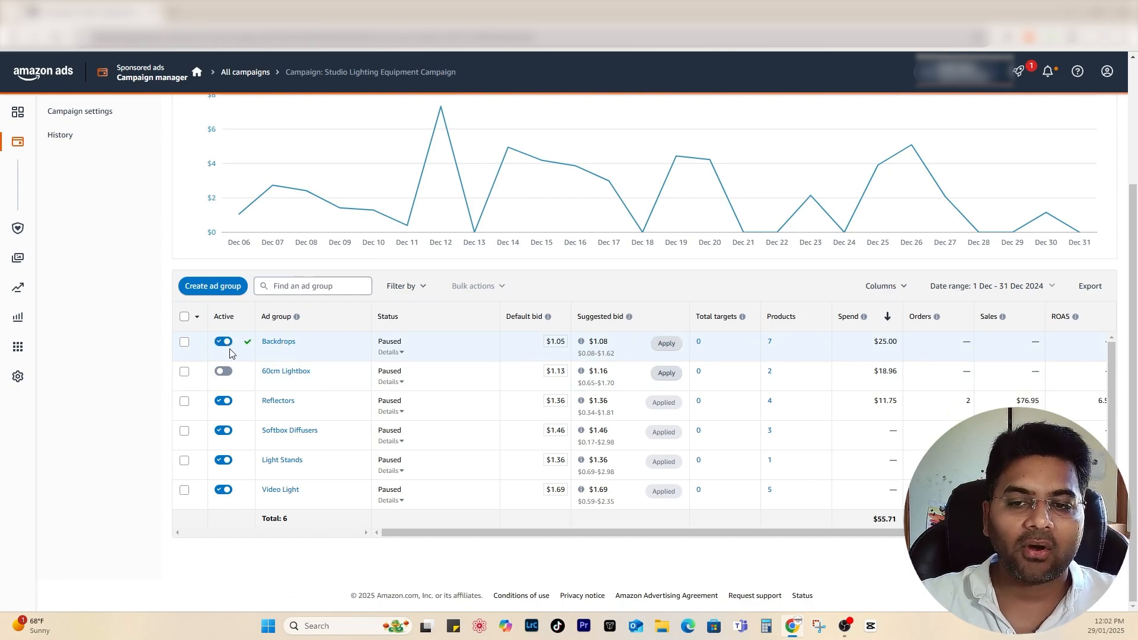
click(665, 343)
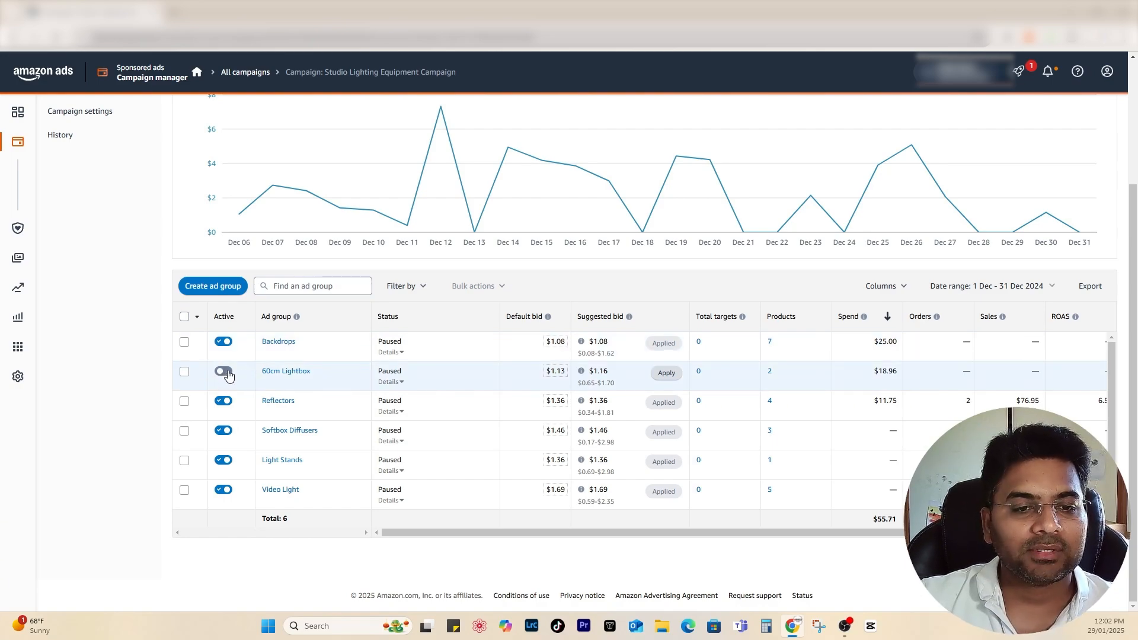
Open the 60cm Lightbox ad group's targeting and deactivate the Substitutes target.
click(289, 374)
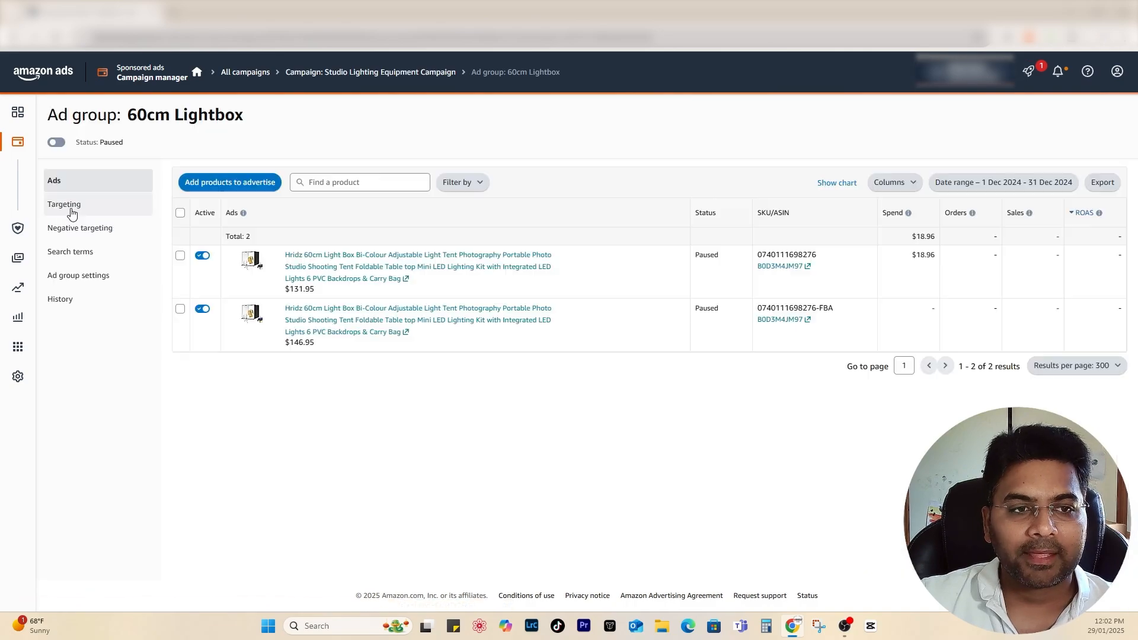
click(70, 209)
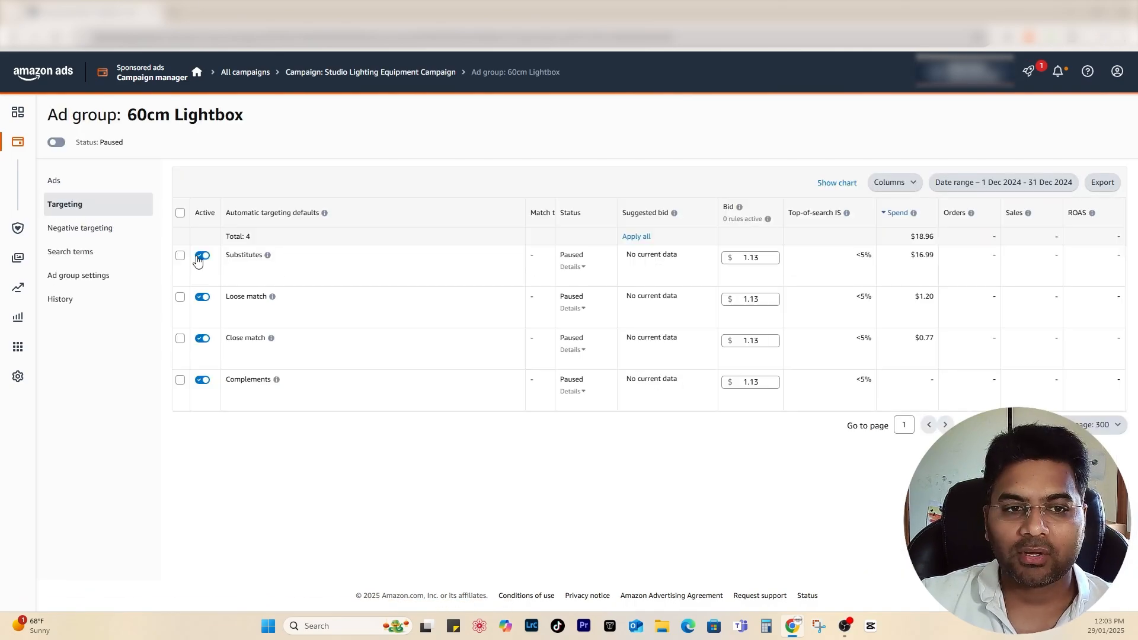
click(201, 256)
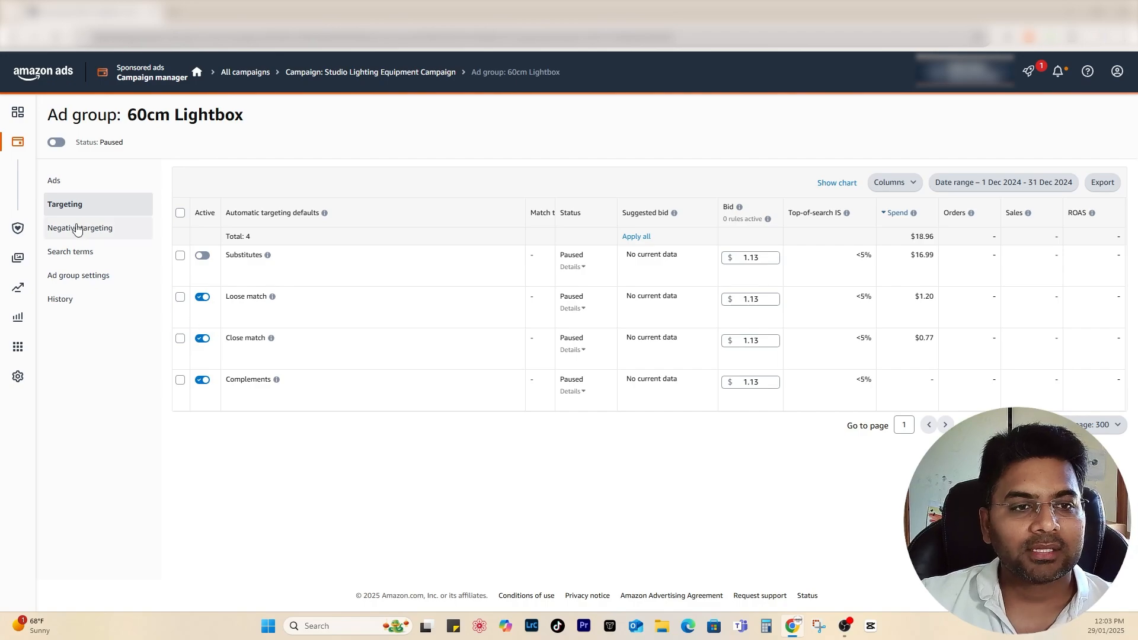
Examine the 60cm Lightbox ad group's customer search terms, focusing on the spend of the term "photography lightbox".
click(77, 255)
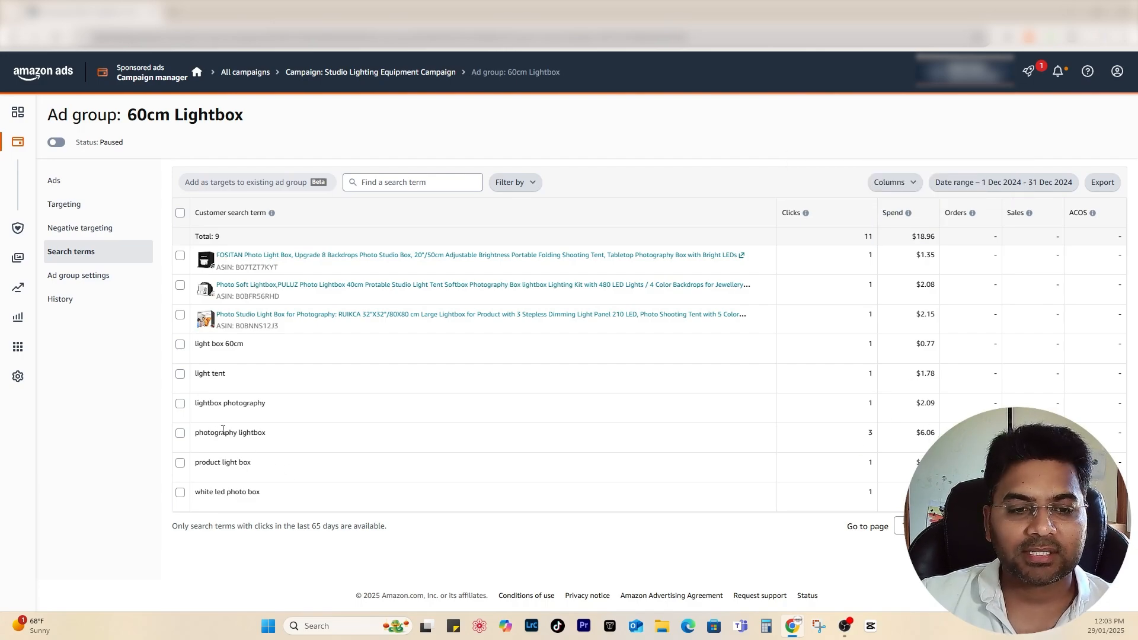
drag(936, 435, 917, 434)
click(924, 434)
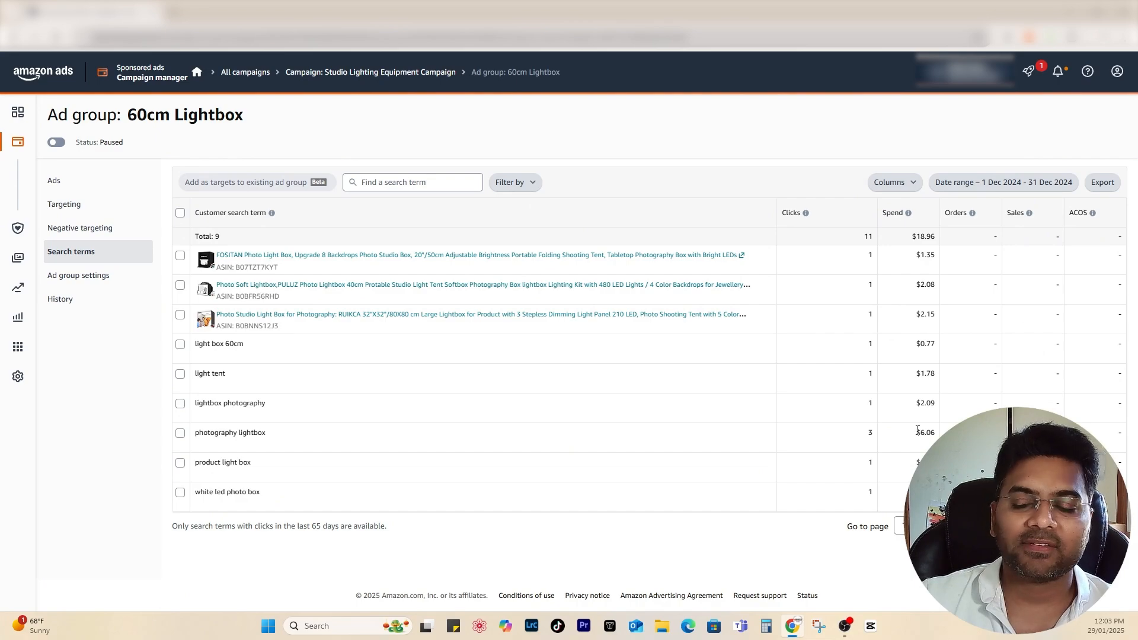
drag(923, 431, 936, 431)
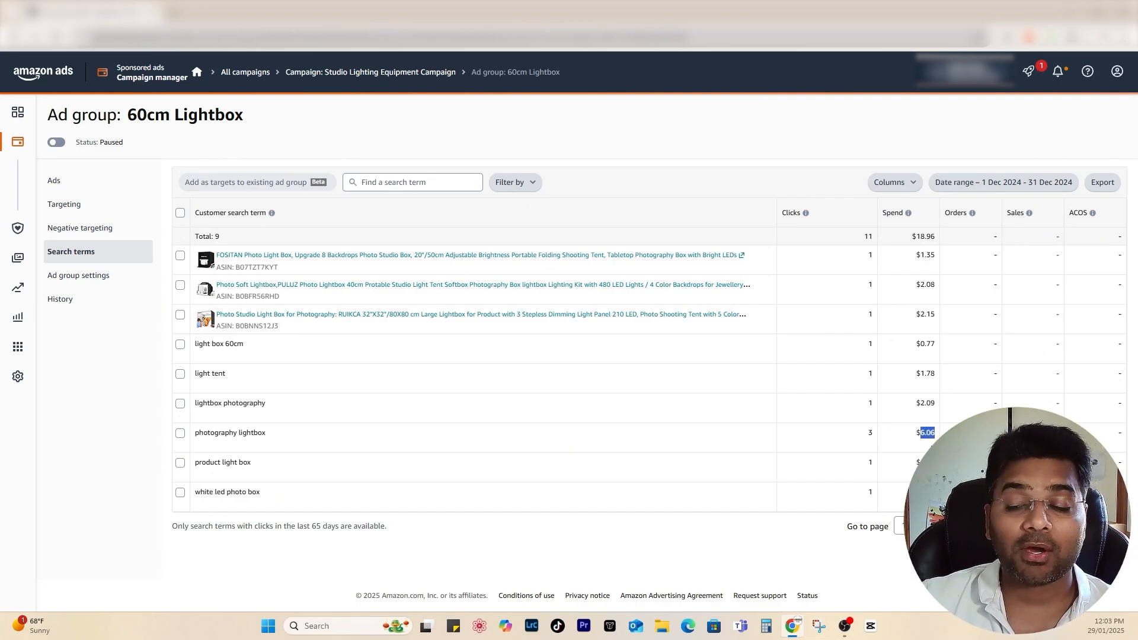
drag(286, 438, 198, 445)
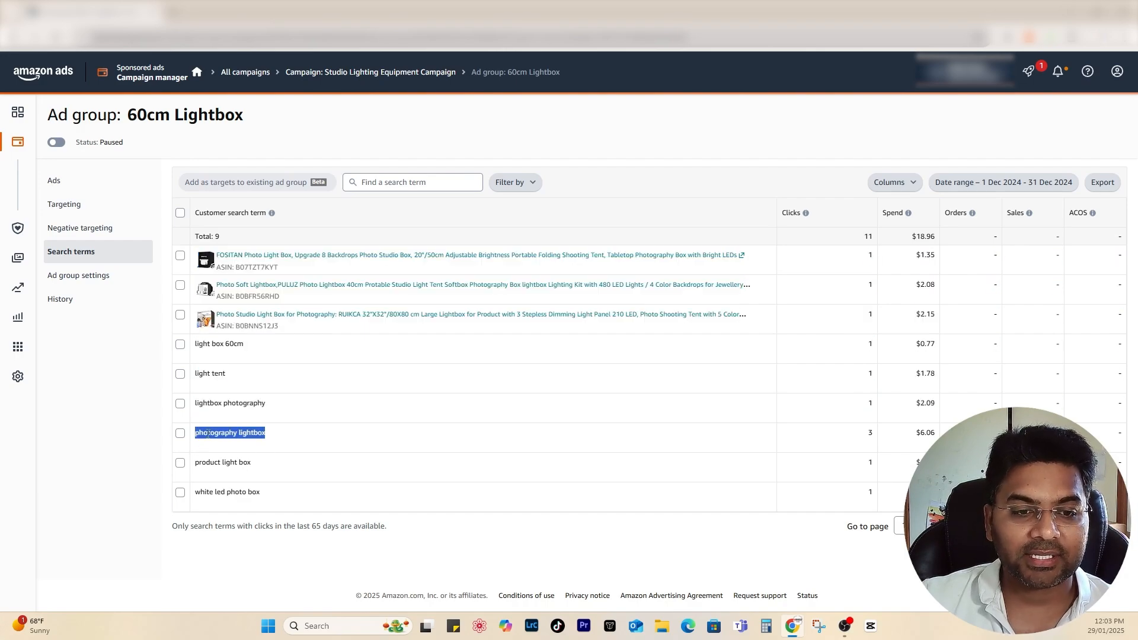
Copy the customer search term "photography lightbox" from the 60cm Lightbox ad group's search terms.
right_click(207, 437)
click(236, 451)
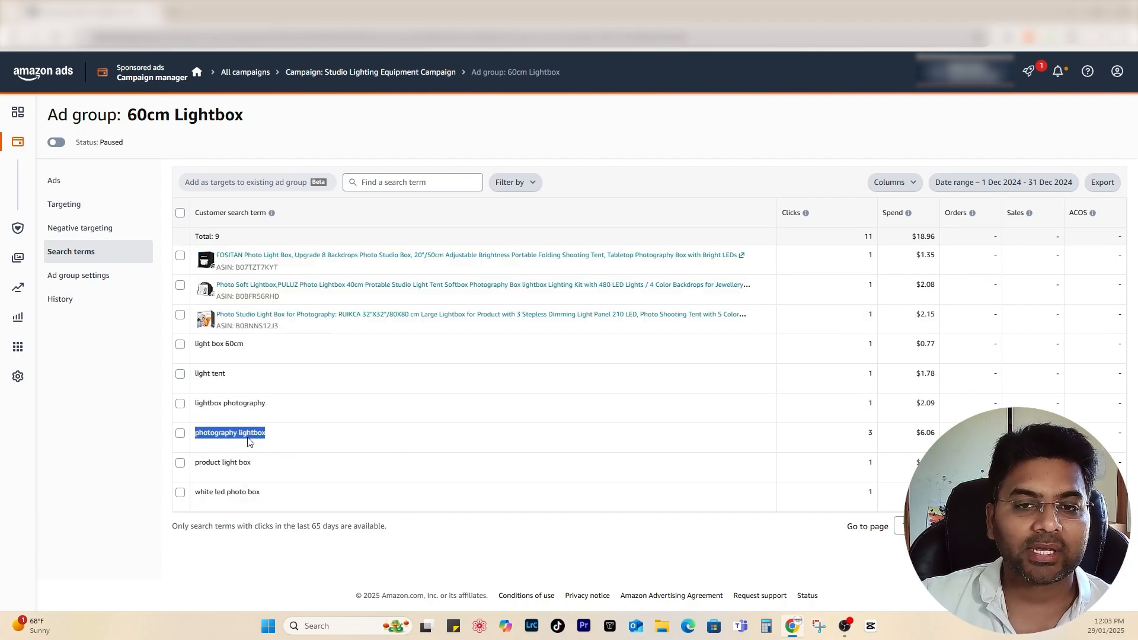
right_click(197, 437)
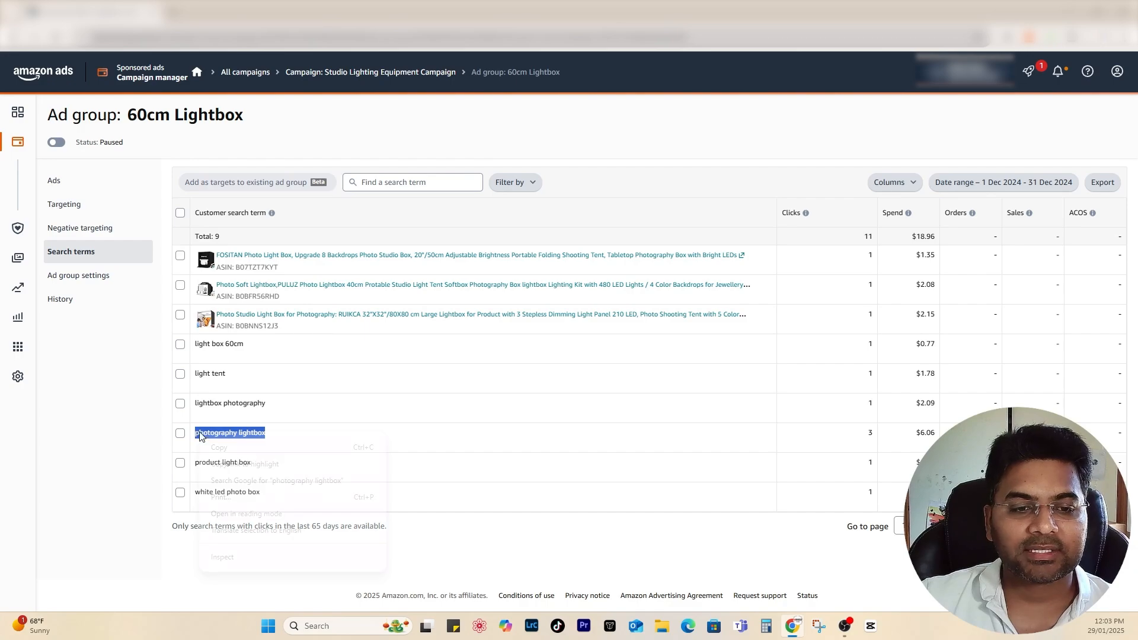
click(217, 450)
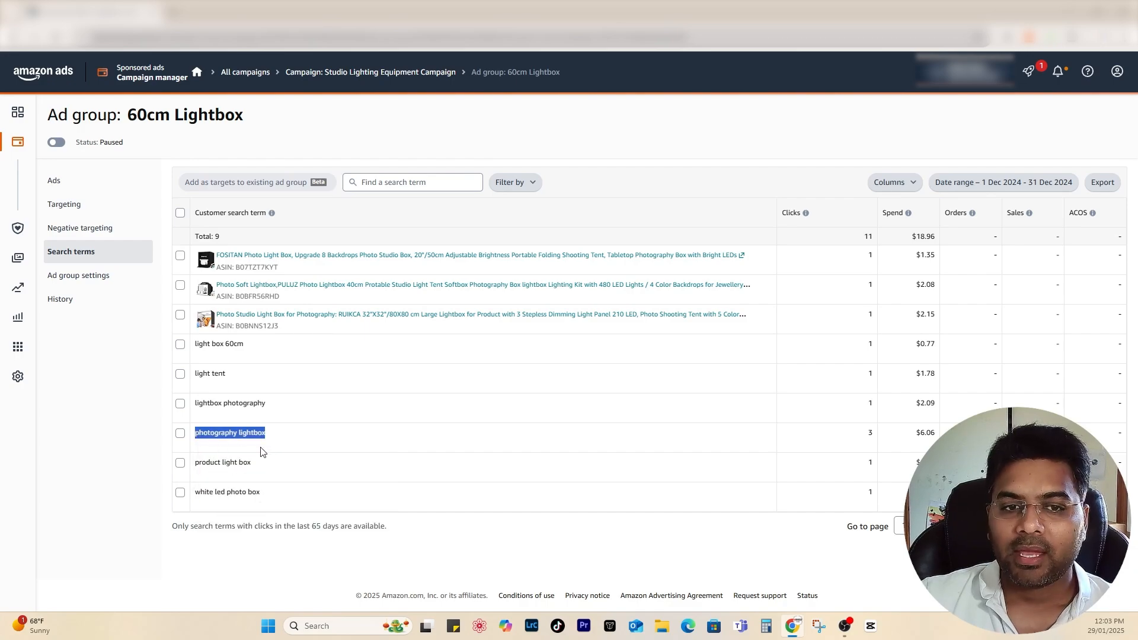
Add the copied term "photography lightbox" as a negative exact keyword in the ad group's negative targeting and save it.
click(99, 233)
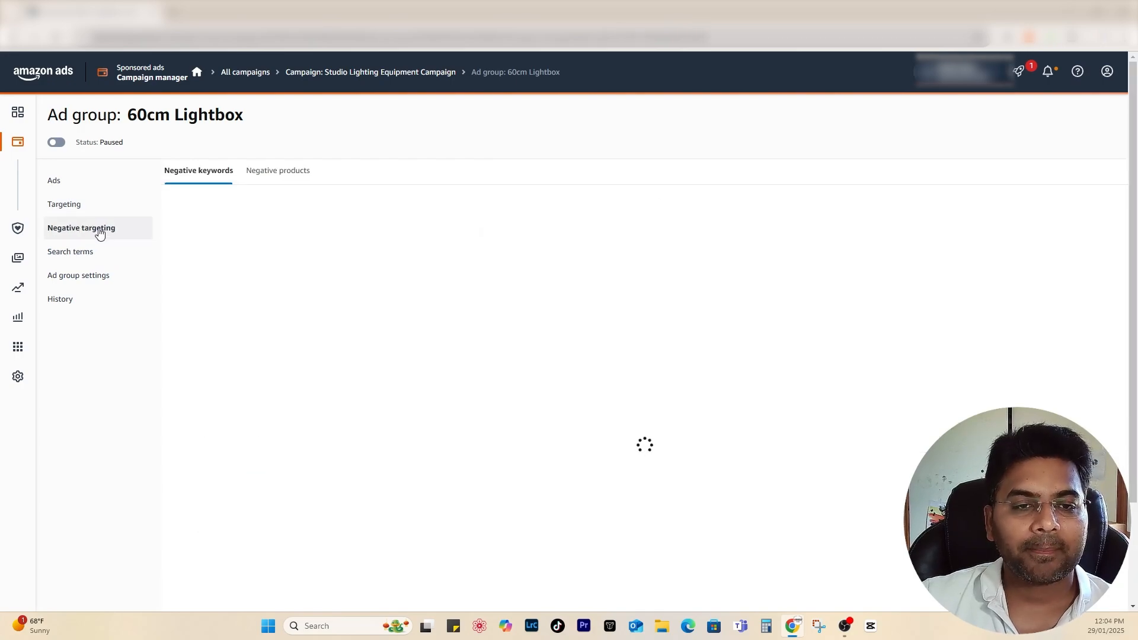
click(209, 210)
right_click(474, 190)
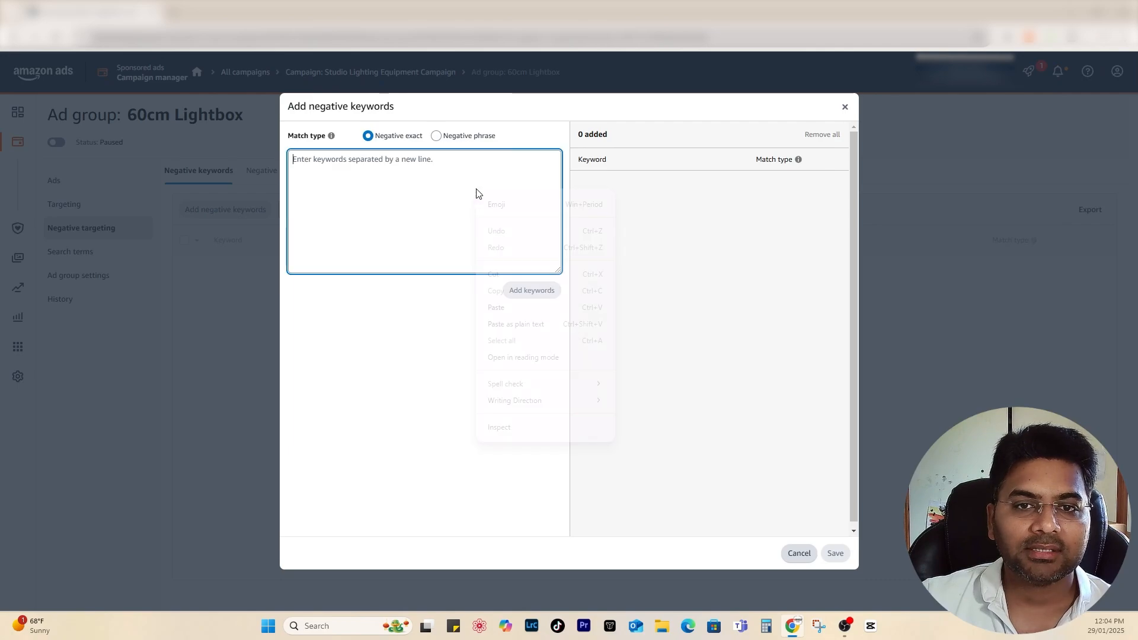
click(495, 307)
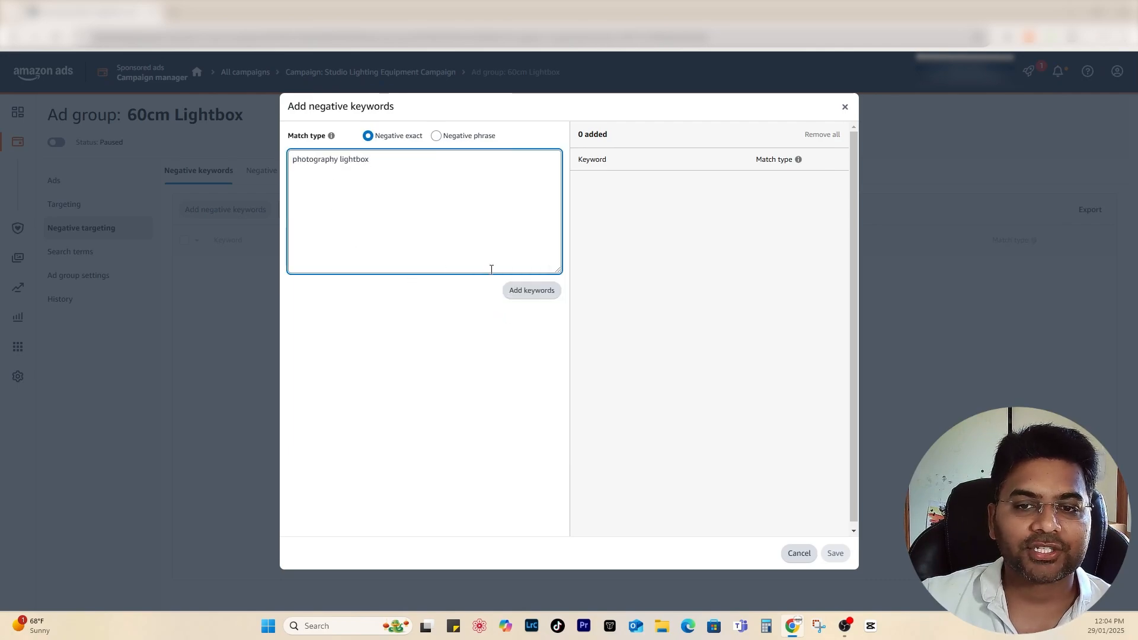
click(368, 137)
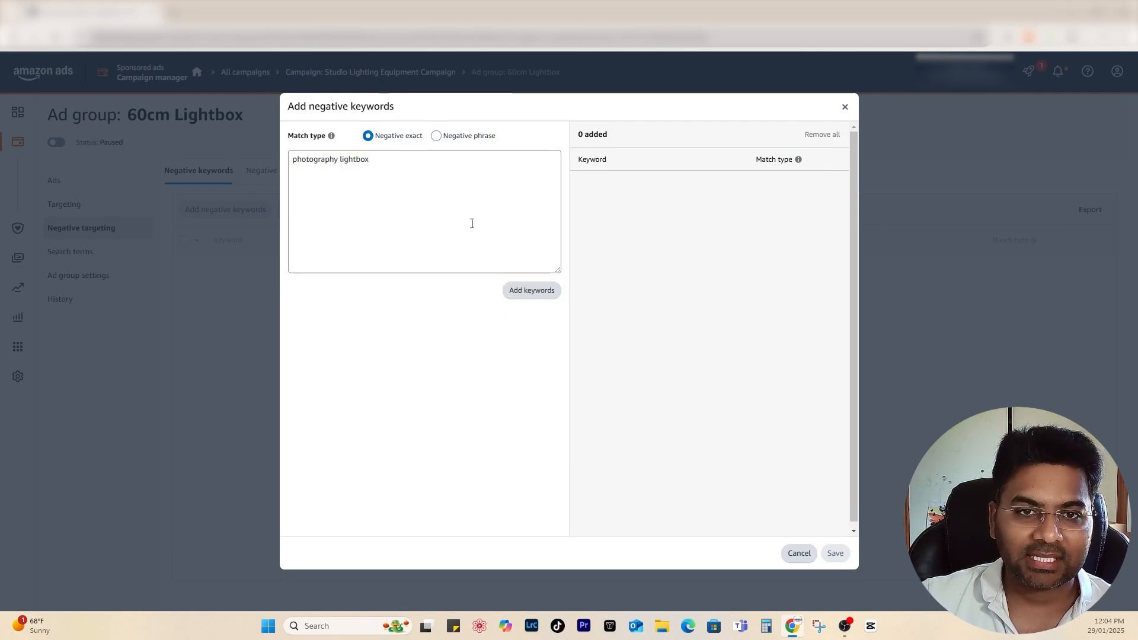
click(532, 291)
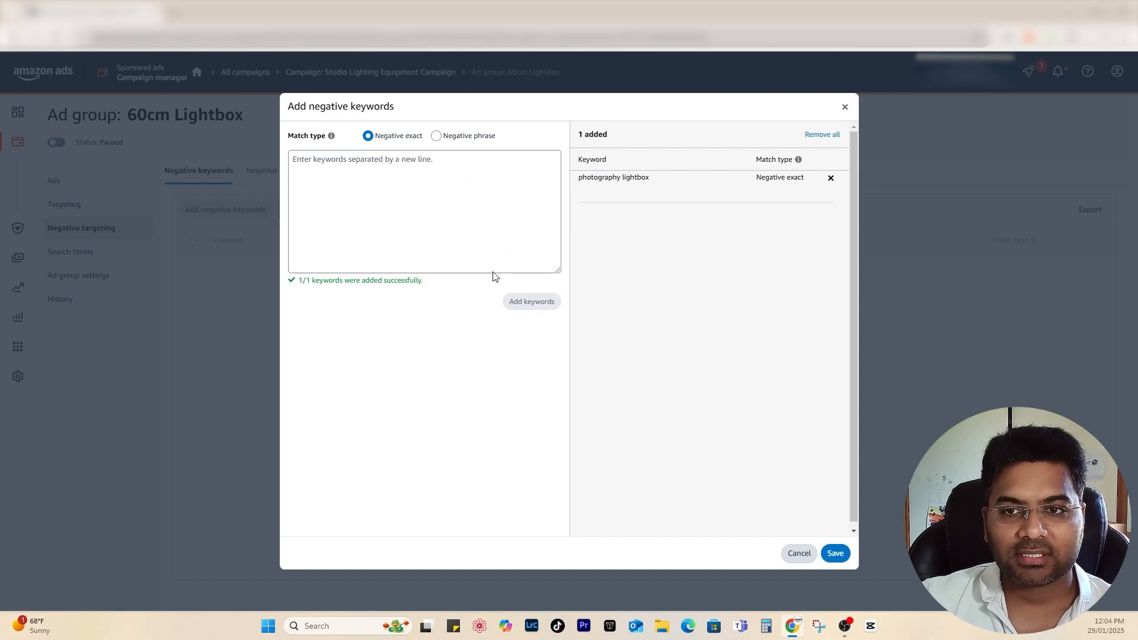
click(835, 553)
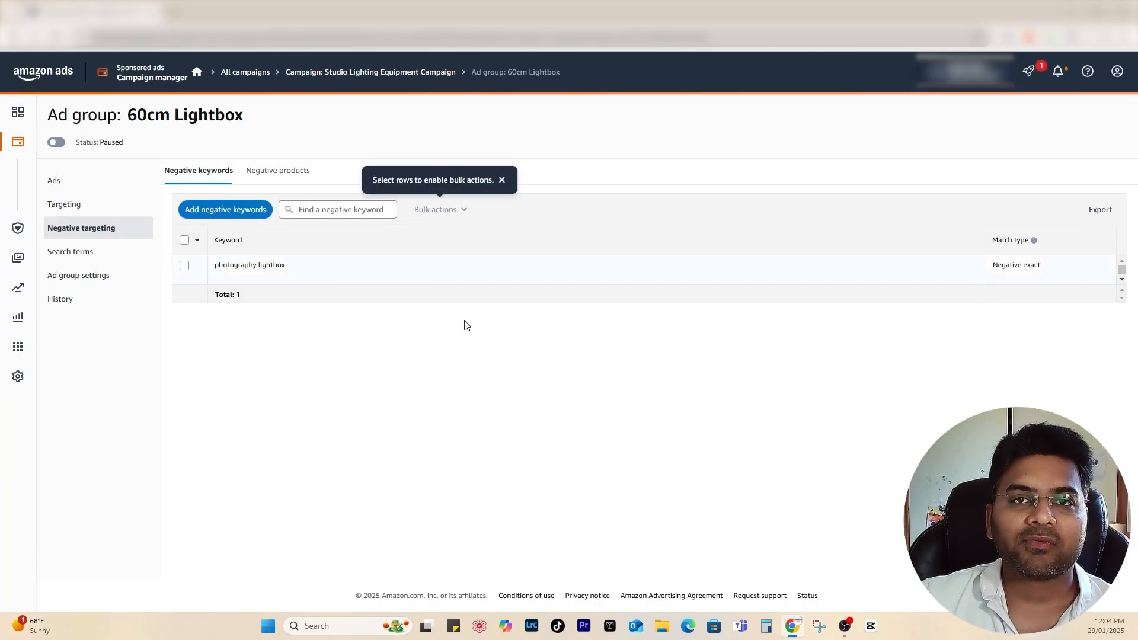
drag(286, 268, 214, 270)
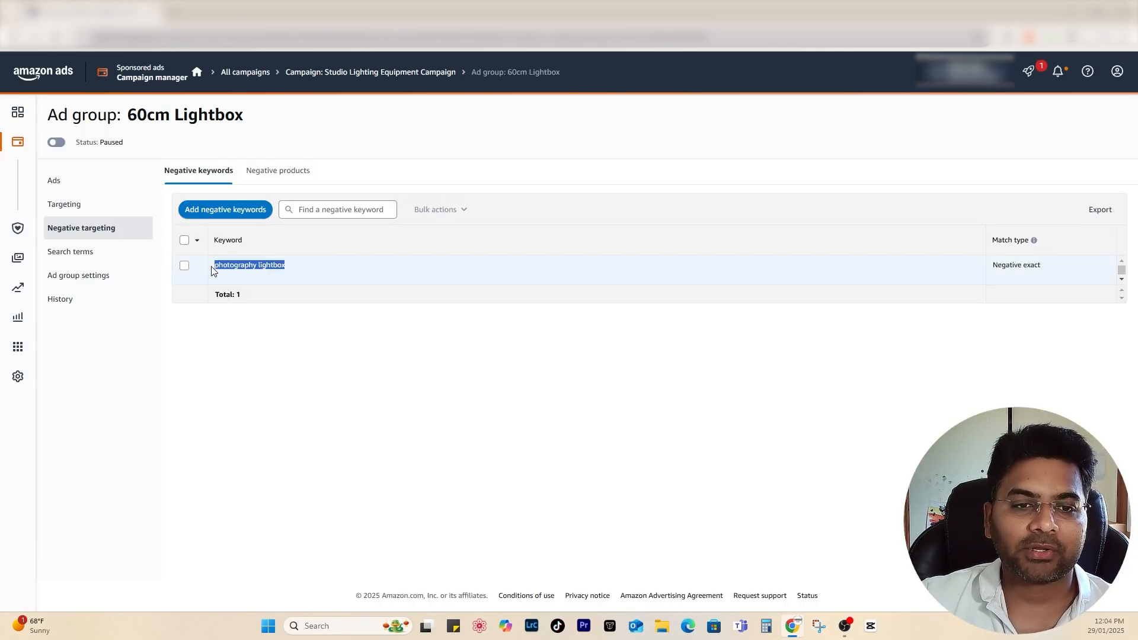
In the 60cm Lightbox ad group settings, save the default bid of $1.13 and set the ad group to active.
click(107, 275)
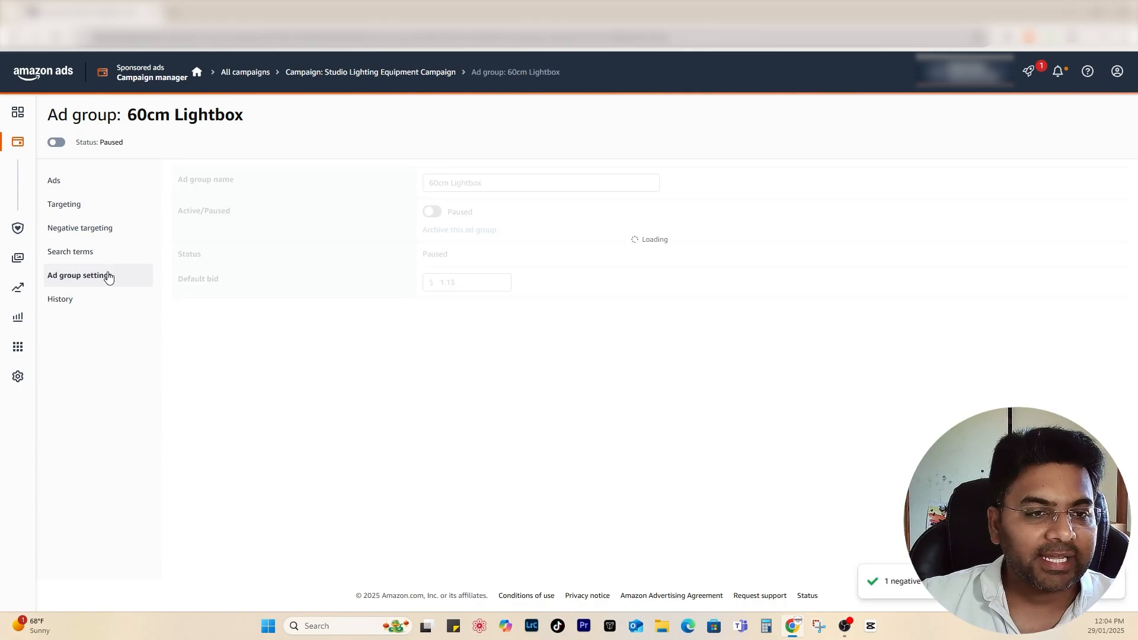
click(468, 281)
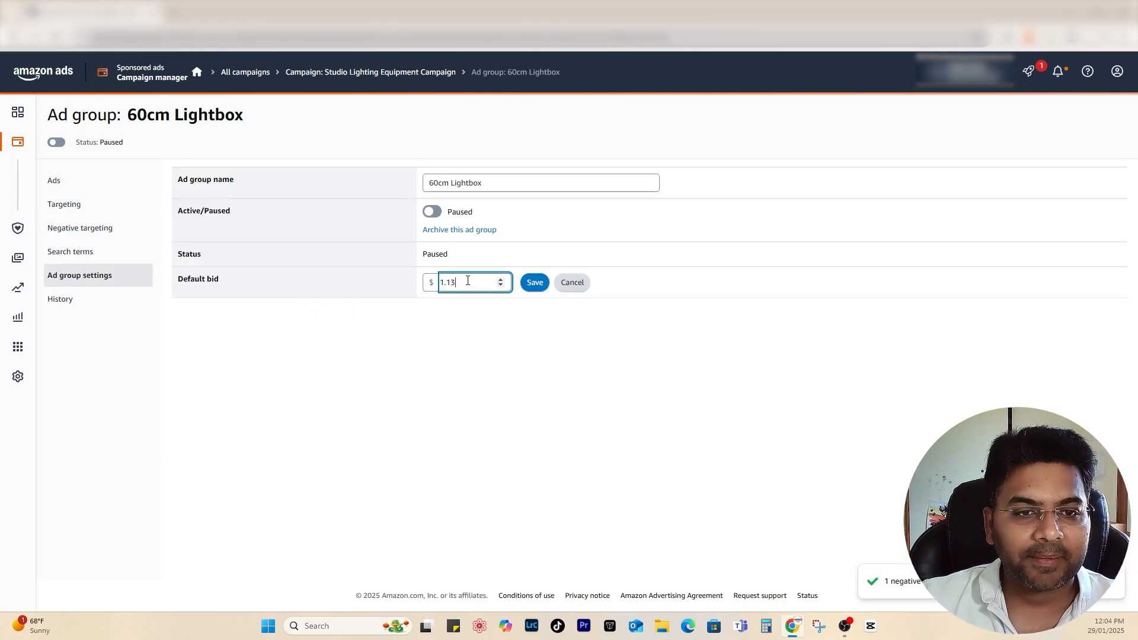
double_click(466, 281)
click(469, 286)
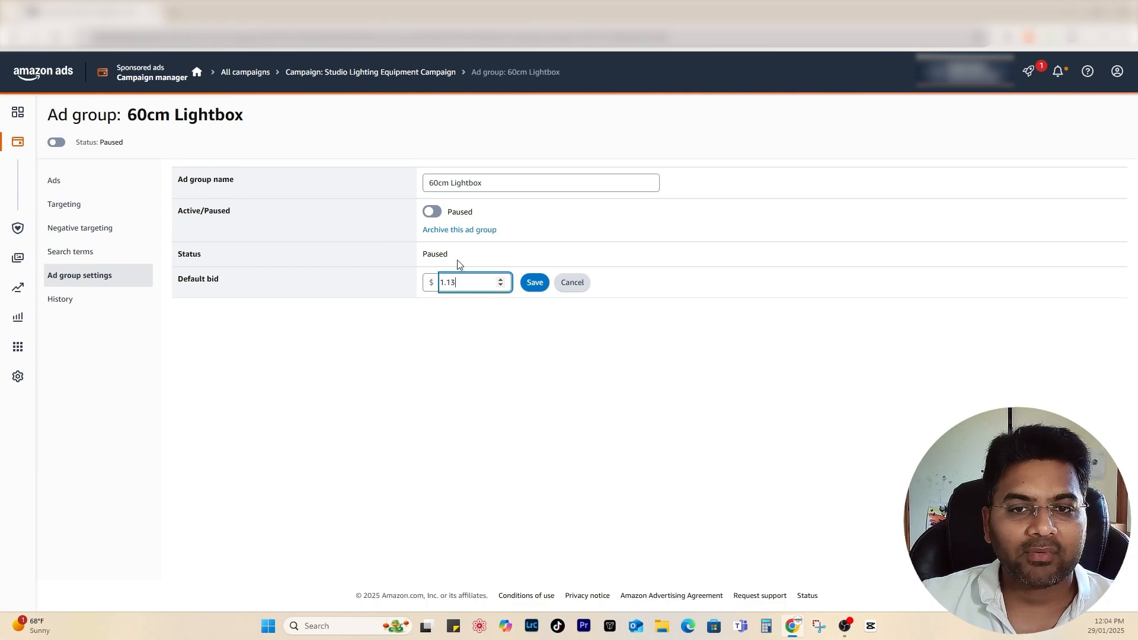
click(536, 283)
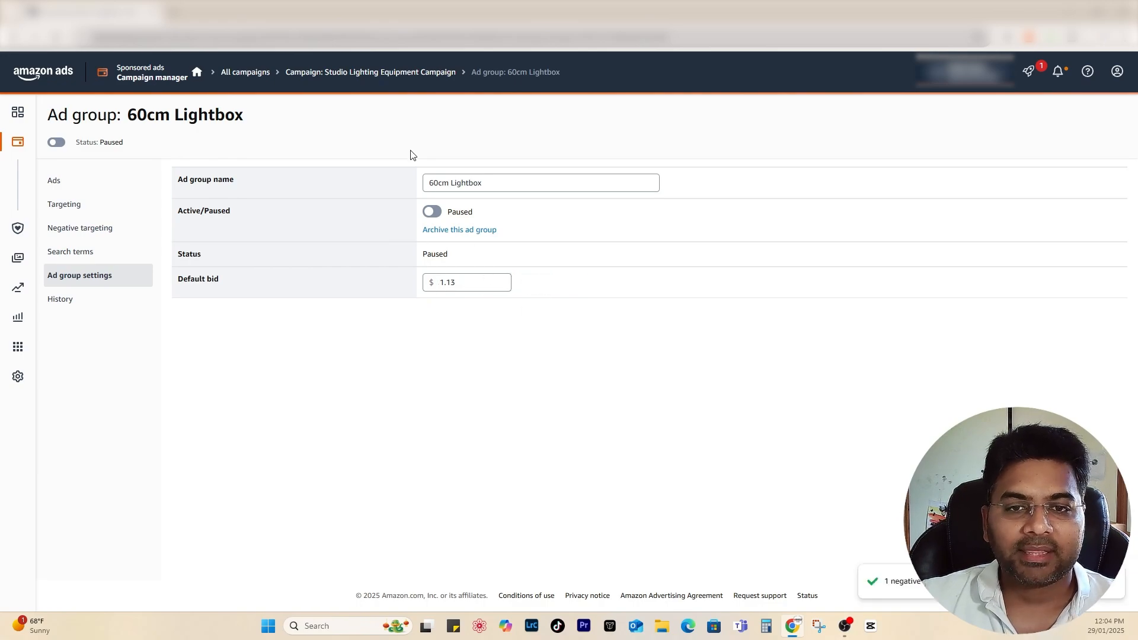
click(431, 212)
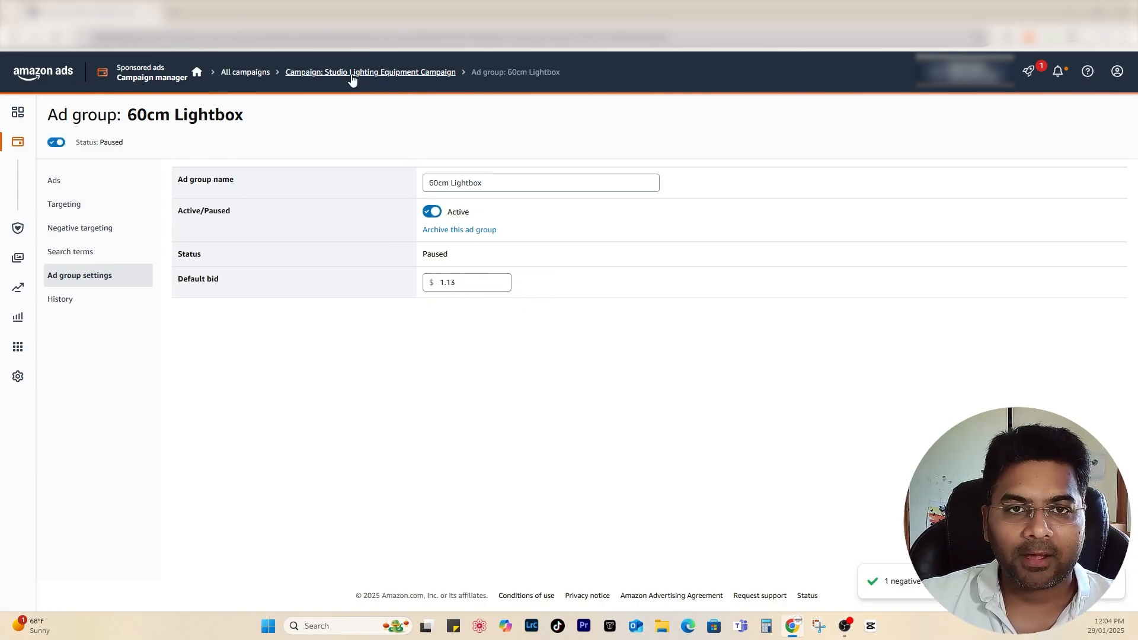
Return to the Studio Lighting Equipment Campaign and apply the suggested bid of $1.16 to the 60cm Lightbox ad group.
click(332, 72)
scroll(652, 356, down, 5)
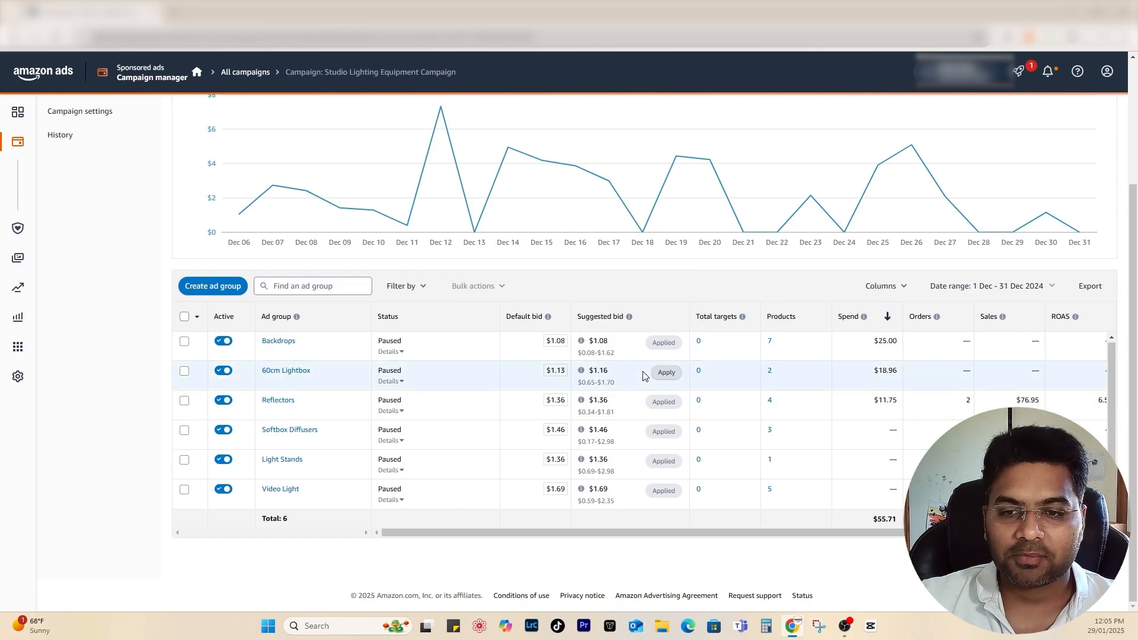
click(666, 372)
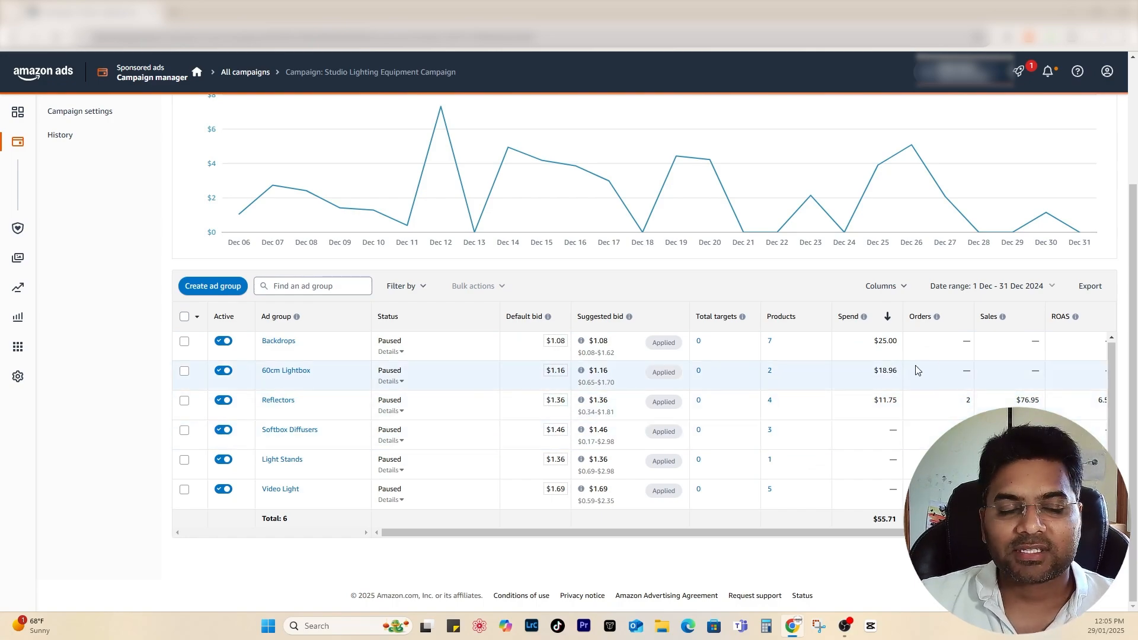
Deactivate the 60cm Lightbox and Backdrops ad groups in the campaign's ad group list.
click(228, 373)
click(228, 340)
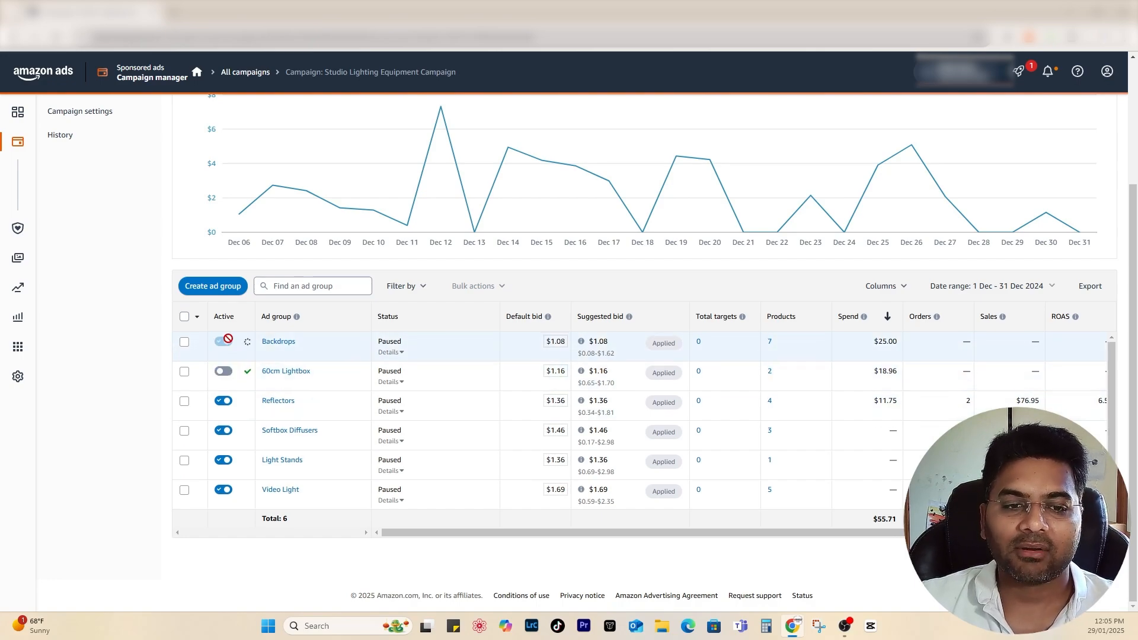